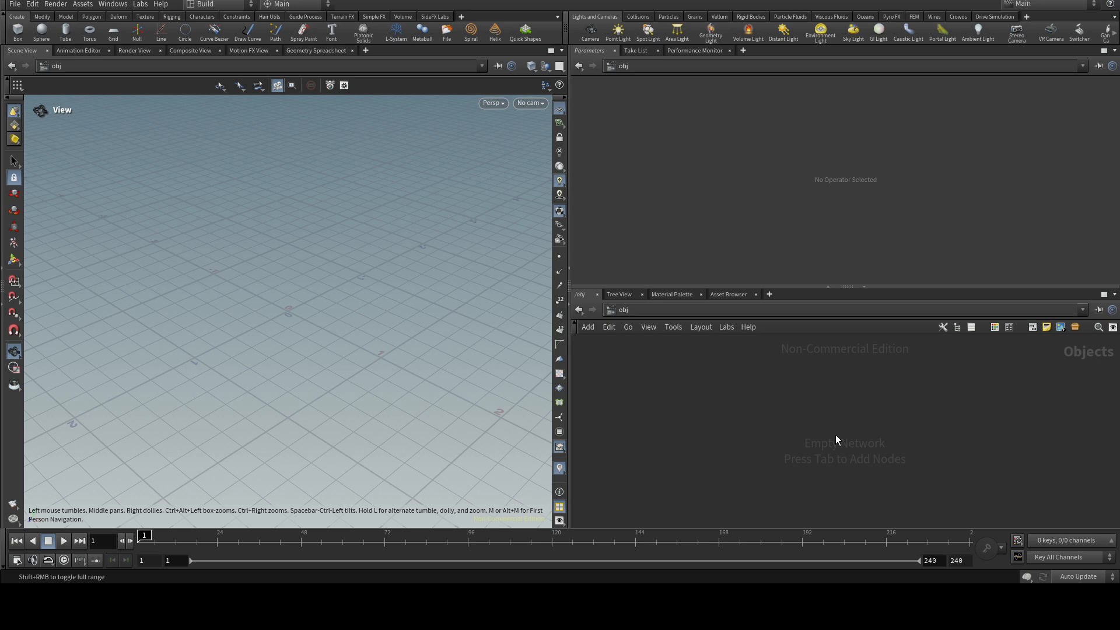
Add a Geometry object to the scene network and rename it Pot
key("Tab")
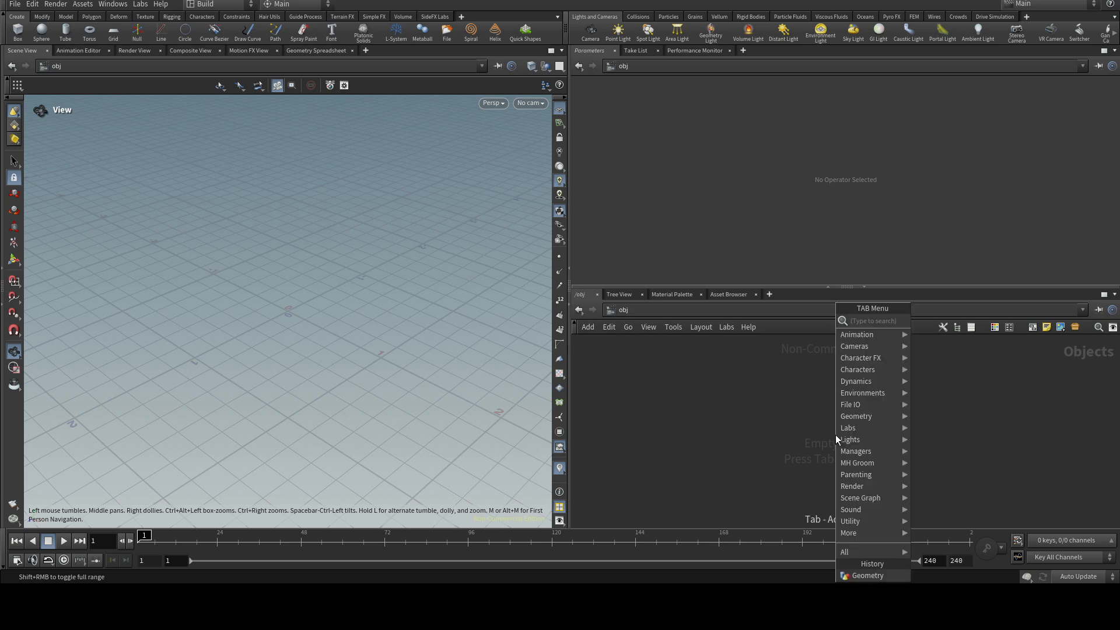
type("ge")
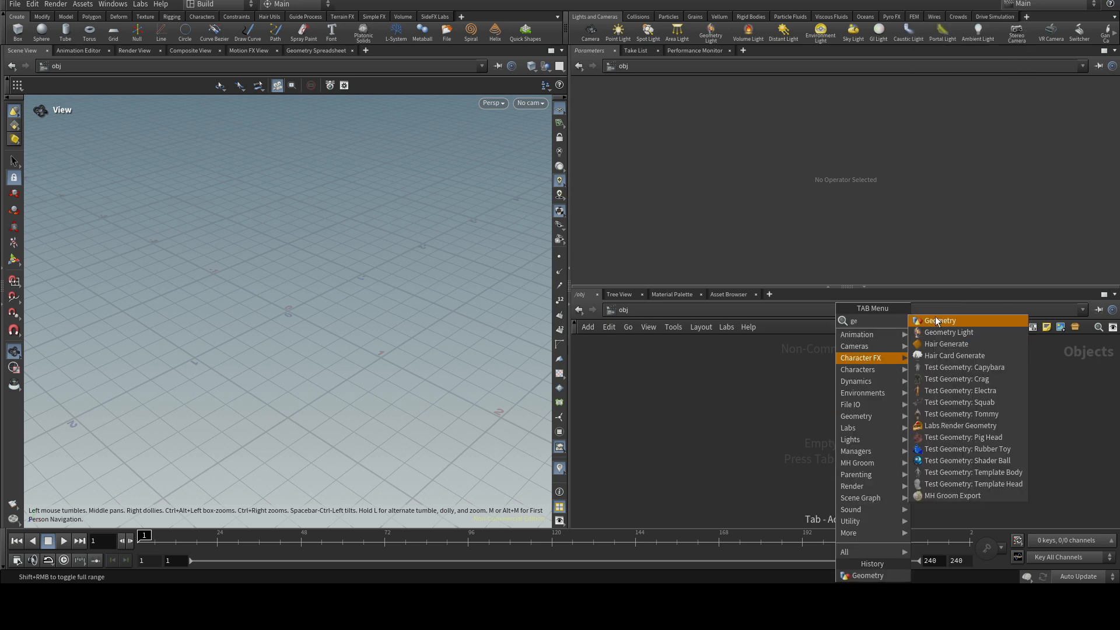
left_click(936, 320)
left_click(848, 392)
double_click(874, 394)
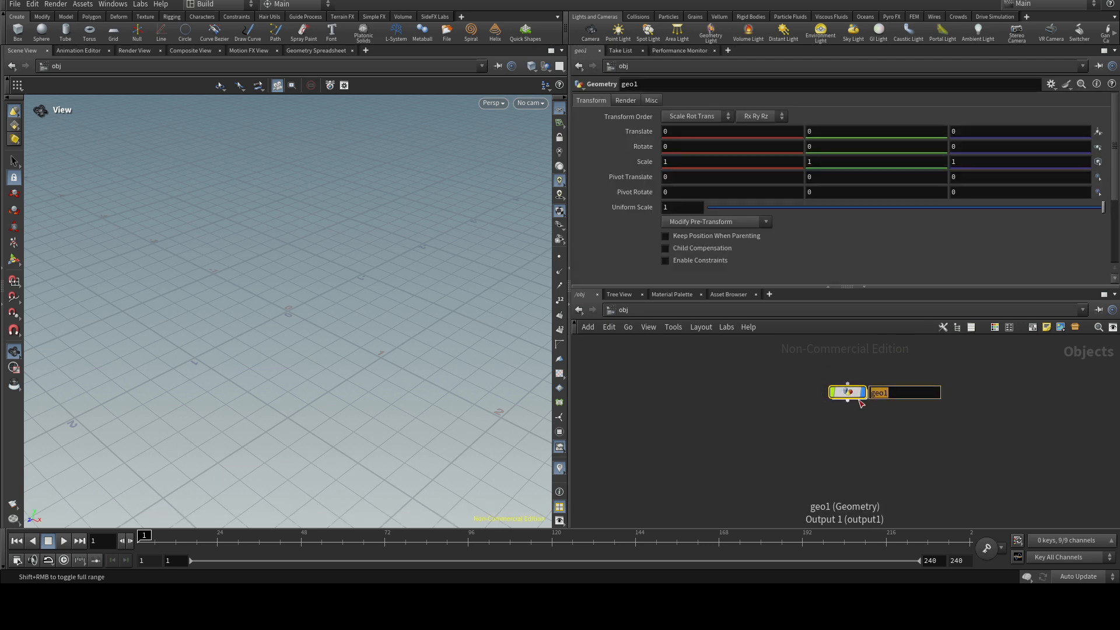
type("Pot")
key("Return")
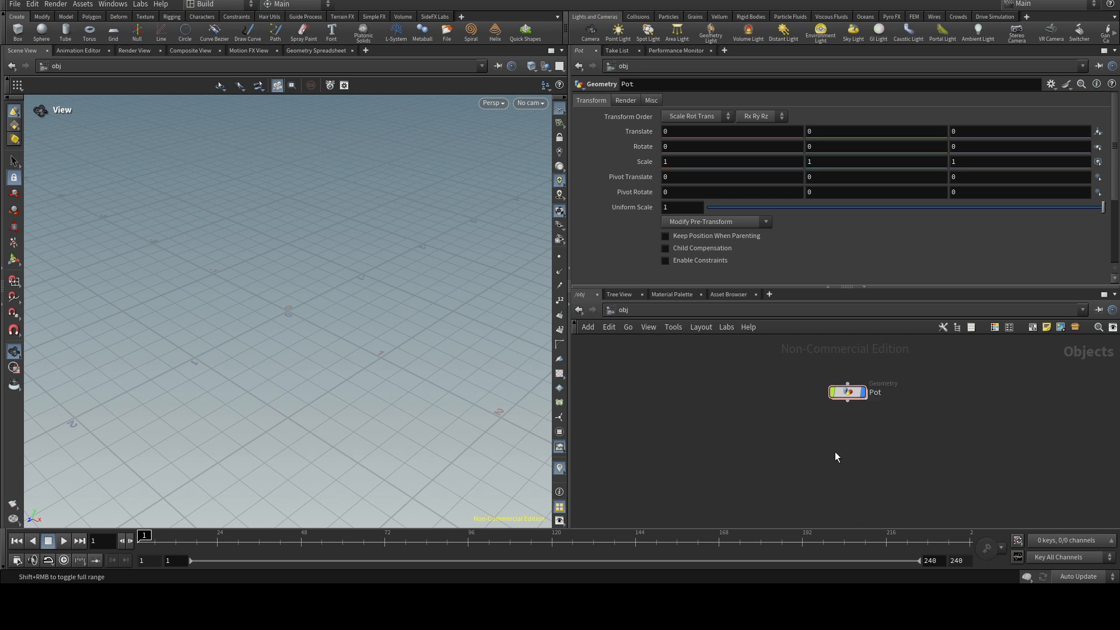
Go inside the Pot object and place a Line node in its network
double_click(848, 393)
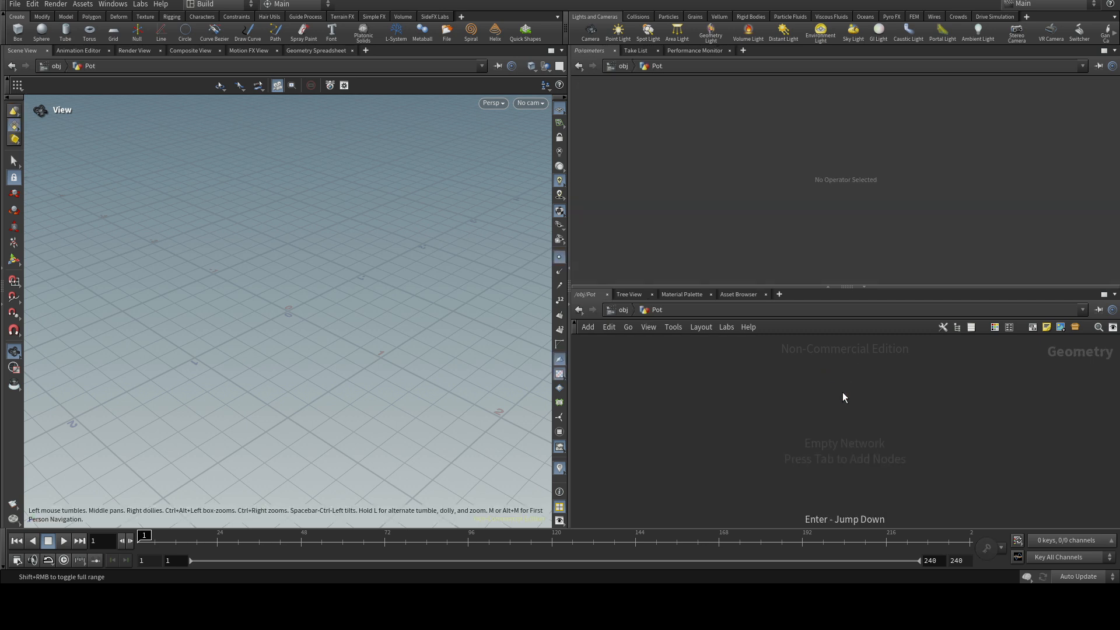
key("Tab")
type("line")
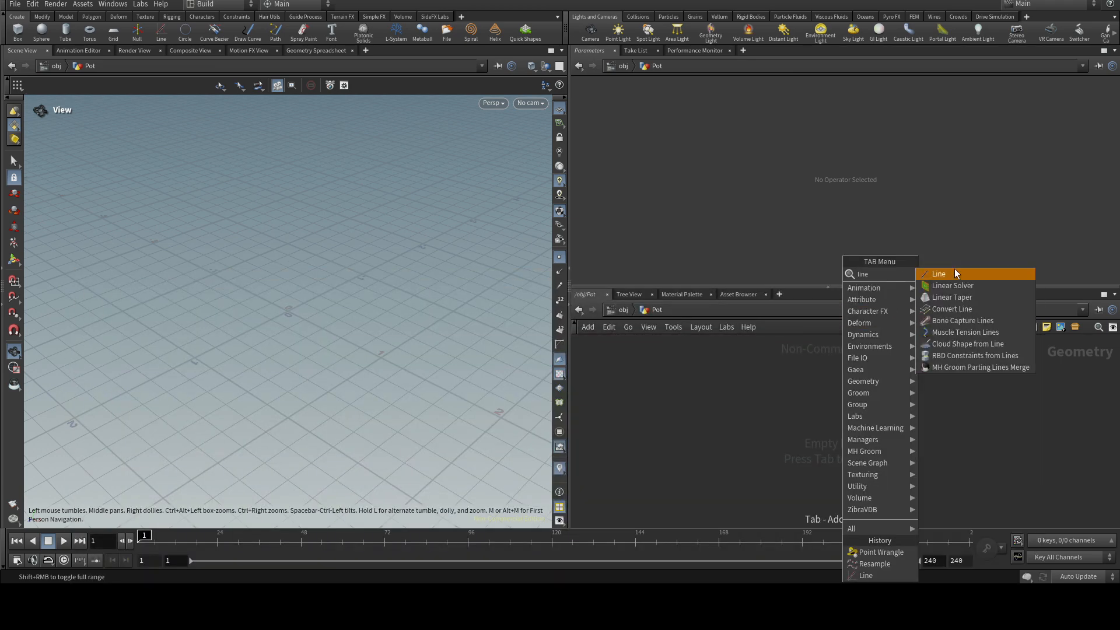
left_click(952, 274)
left_click(851, 405)
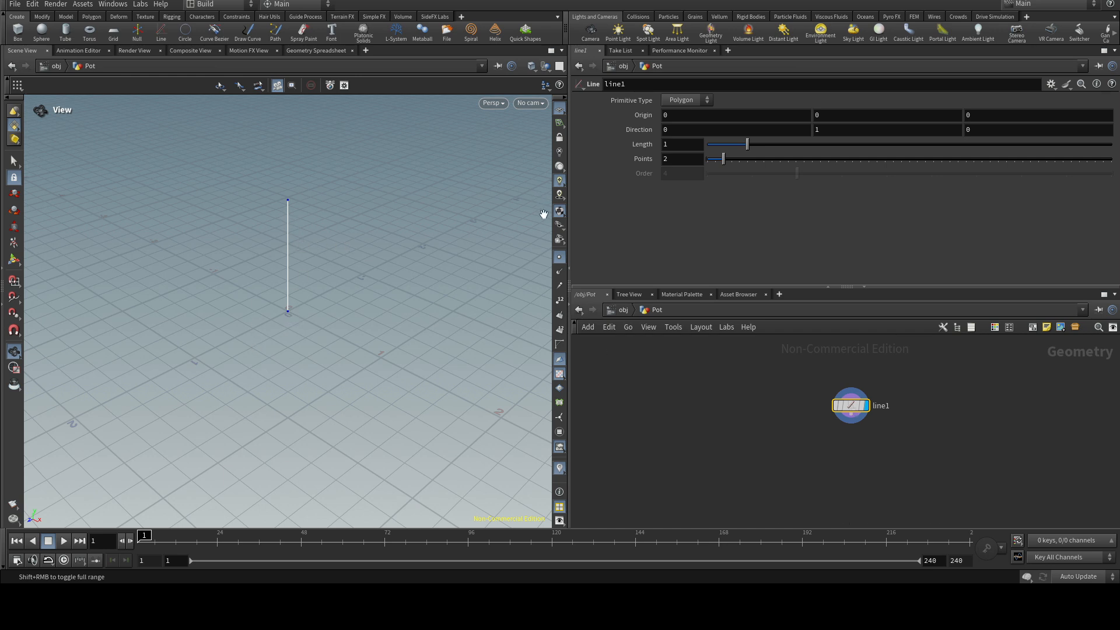
Connect a Resample node to the line's output and display its result
mouse_move(836, 409)
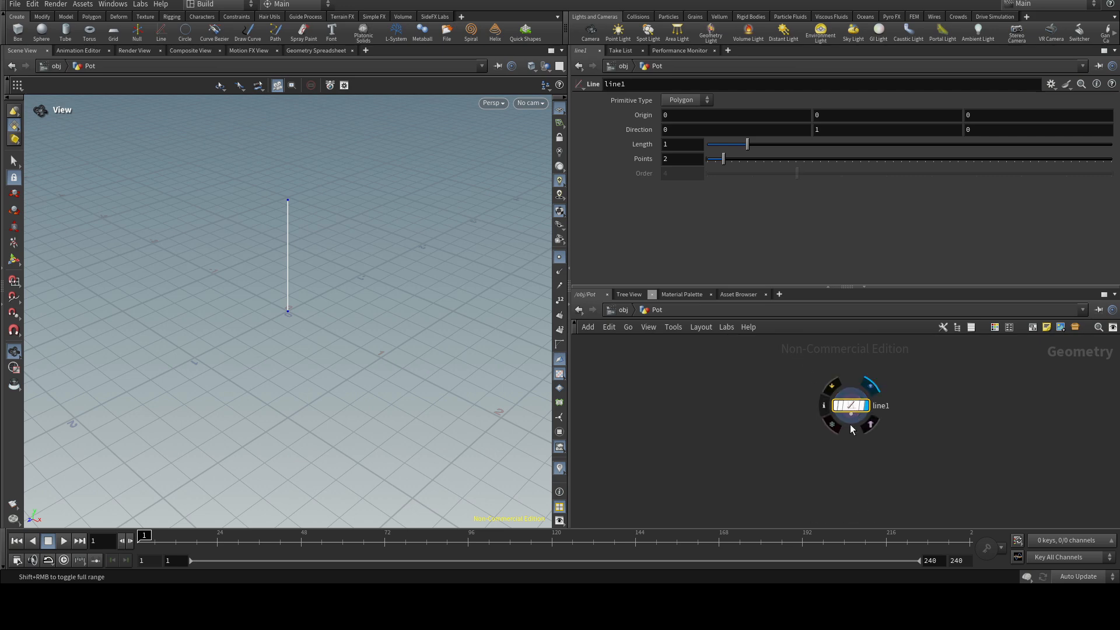
left_click(851, 415)
key("Tab")
type("re")
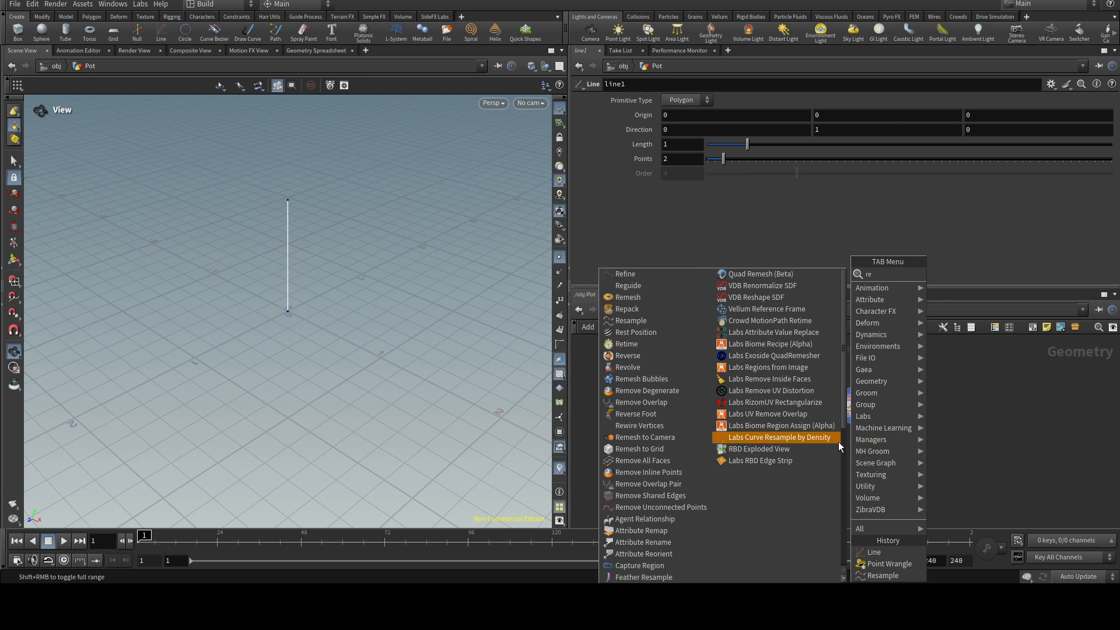
left_click(668, 321)
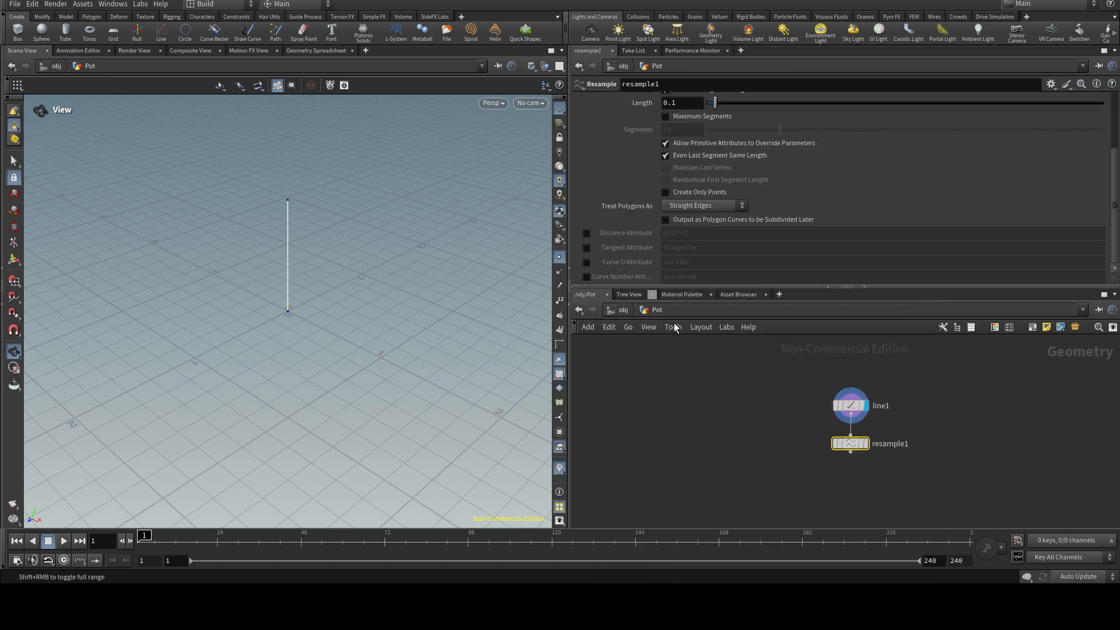
left_click(865, 444)
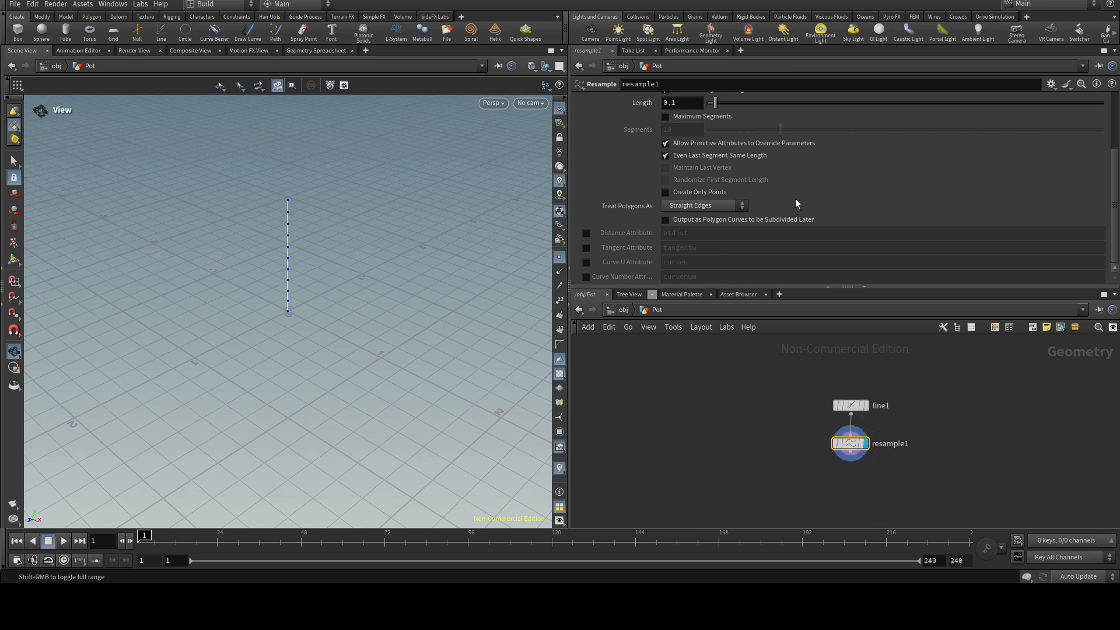
Enable the Curve U Attribute on the Resample node, keeping the name curveu
left_click(586, 262)
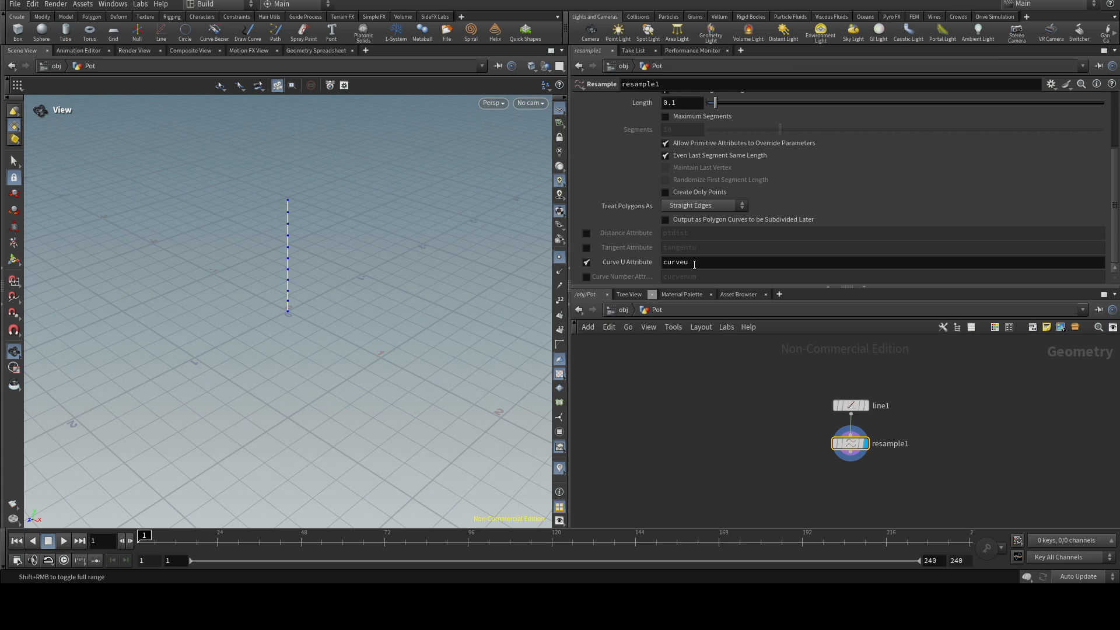
left_click_drag(694, 265, 658, 263)
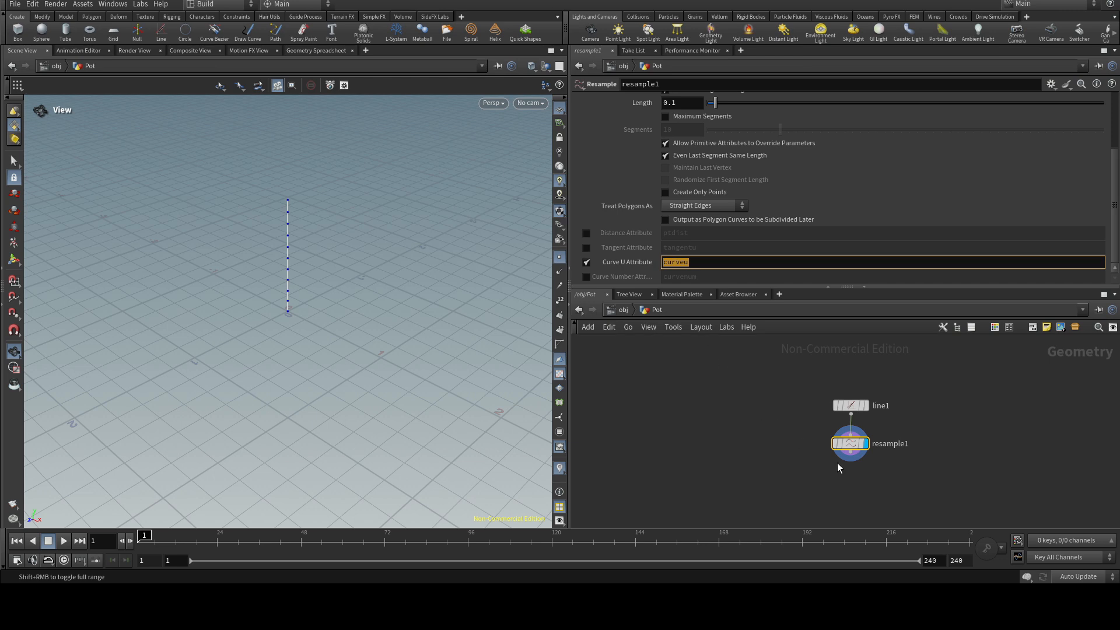
left_click(753, 473)
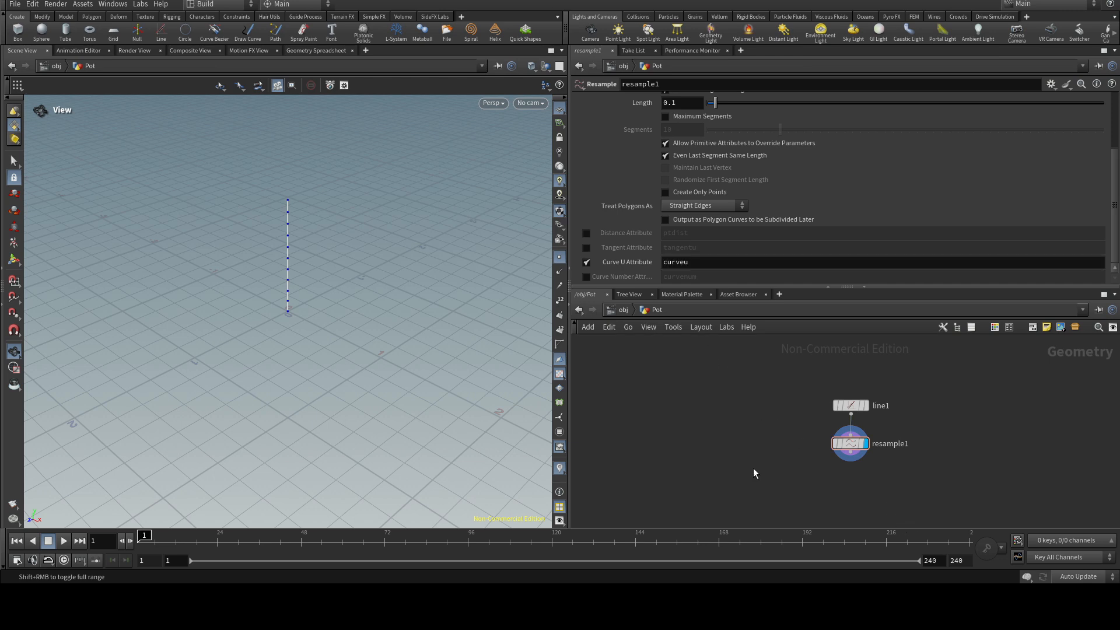
double_click(700, 268)
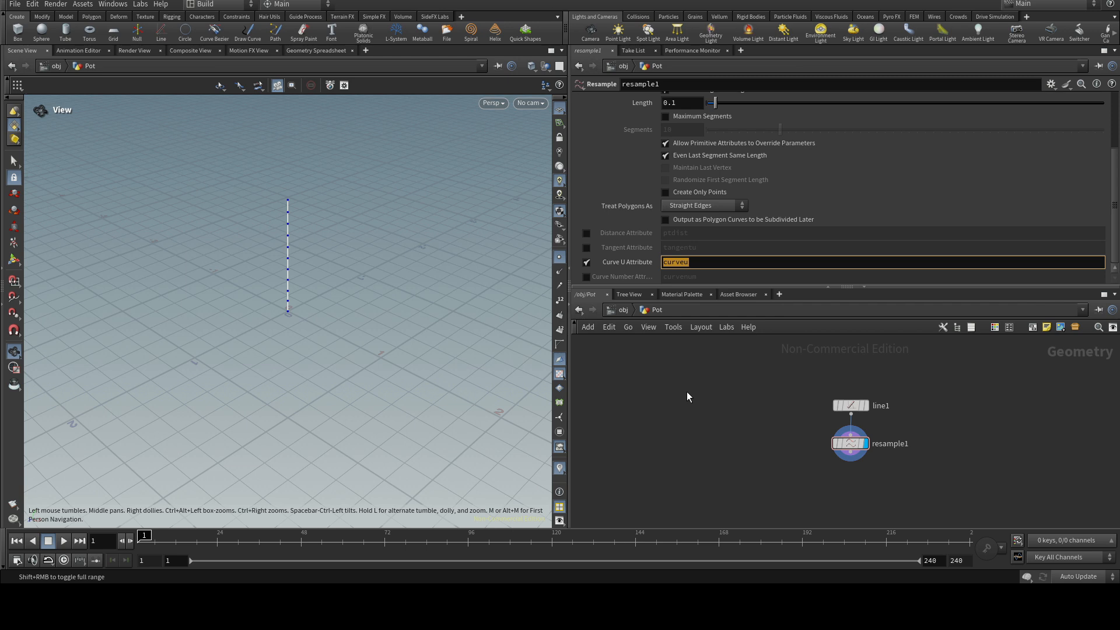
left_click(809, 466)
Connect a Point Wrangle to the Resample node's output and display its result
left_click_drag(857, 460, 850, 488)
type("w")
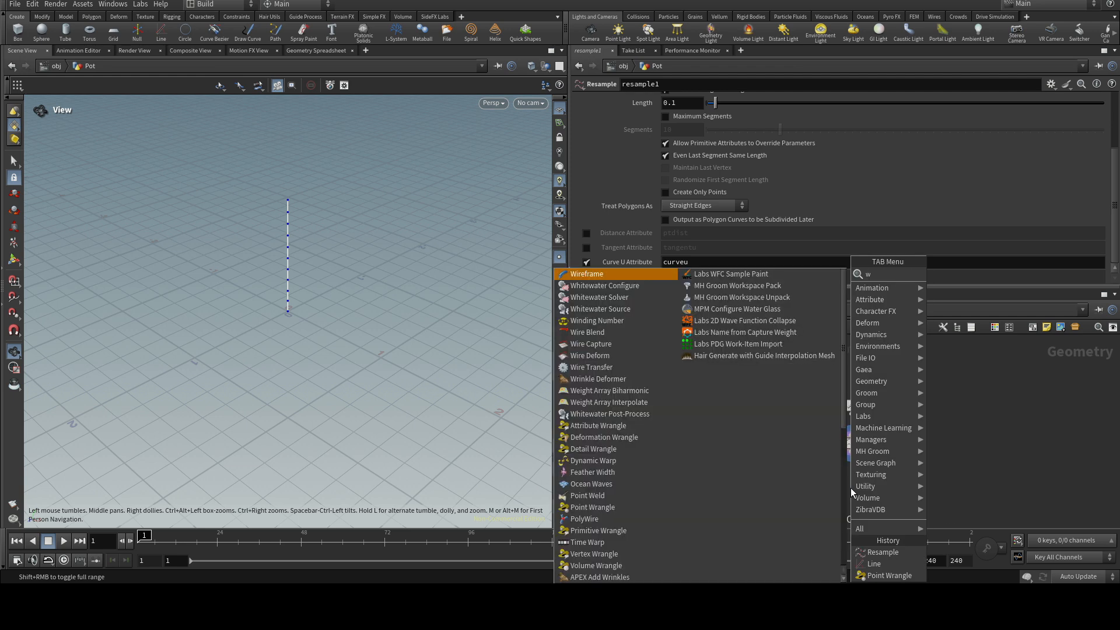
type("ra")
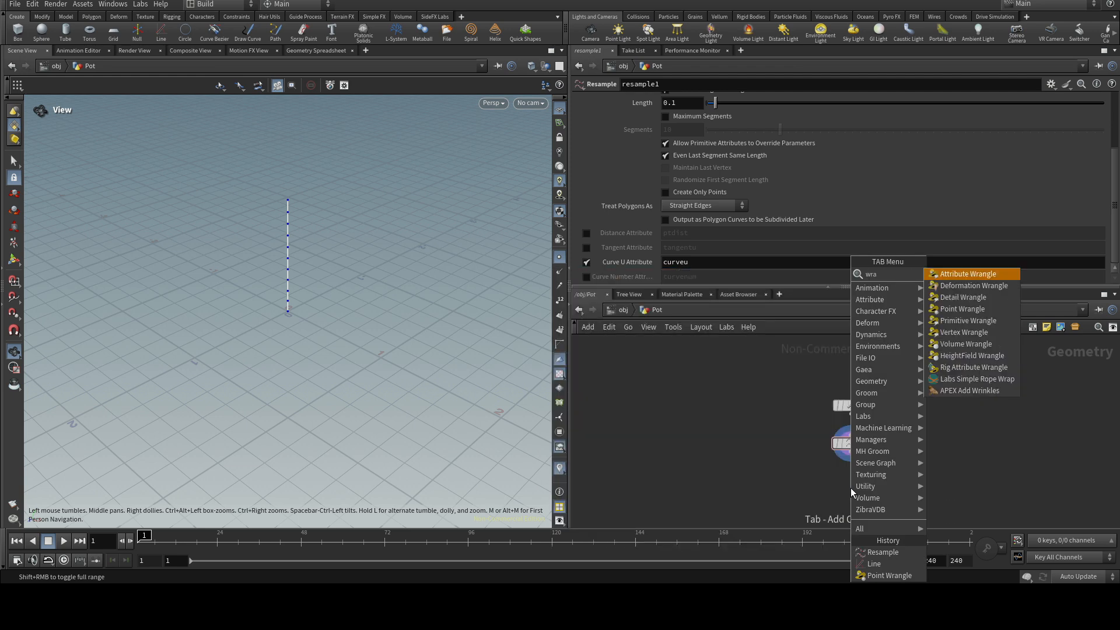
left_click(977, 310)
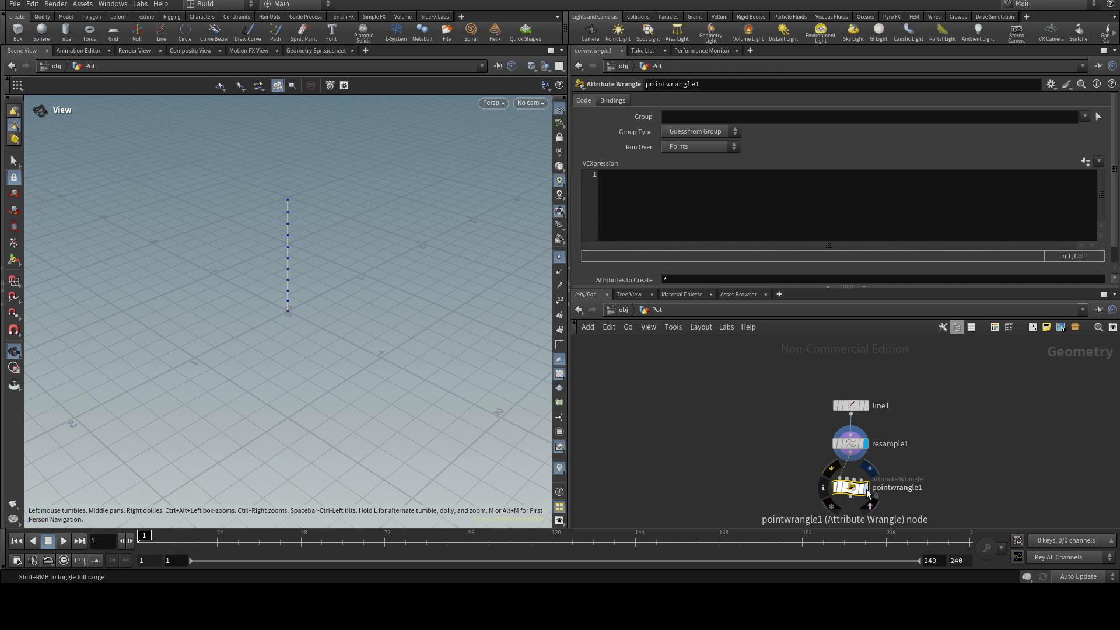
left_click(611, 183)
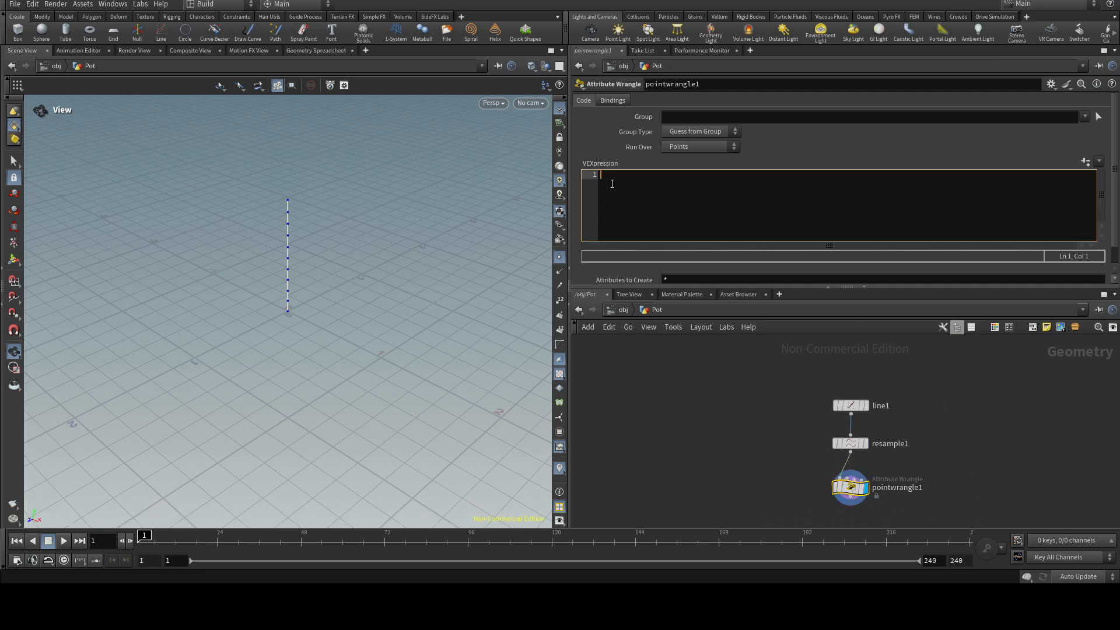
type("@")
type("P")
type("scal")
type("e")
type(" = ")
type("ch")
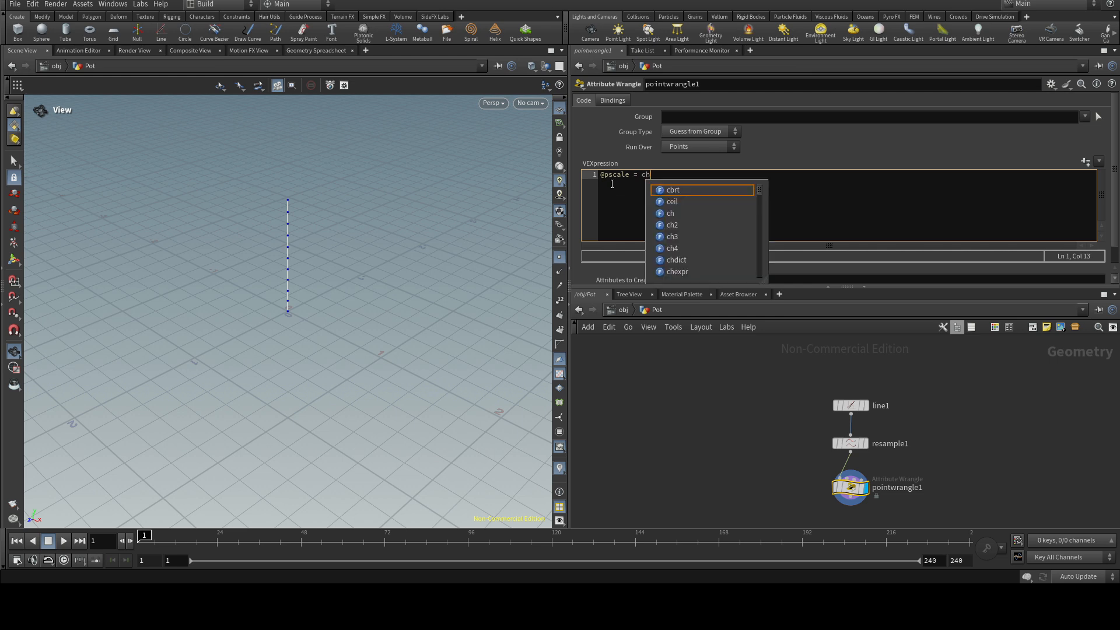
type("ramp(")
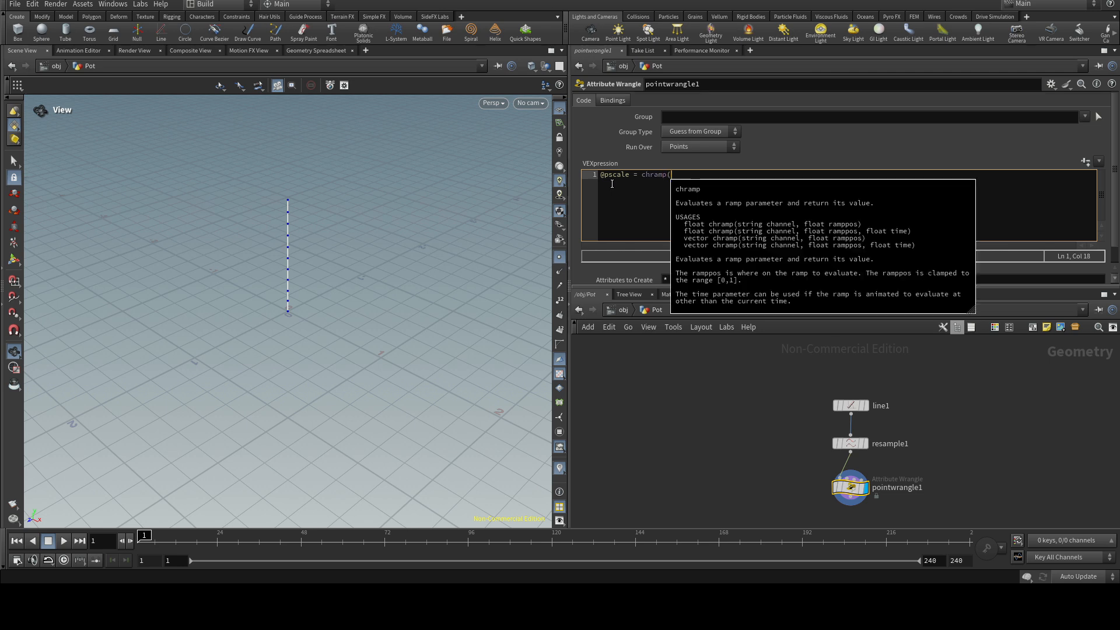
type("\"")
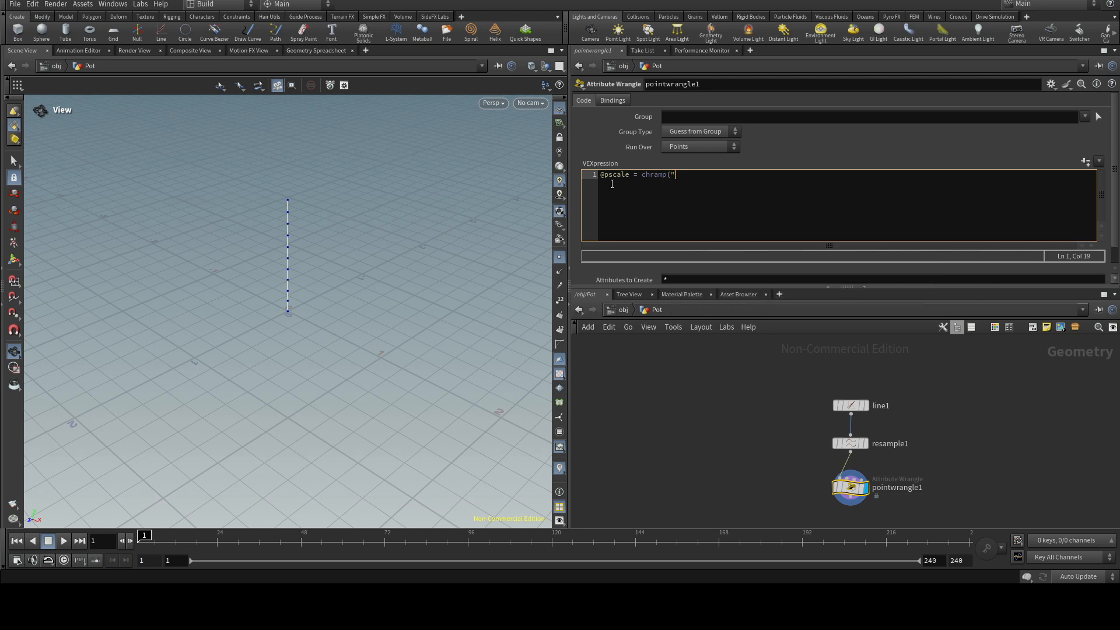
type("scale\", ")
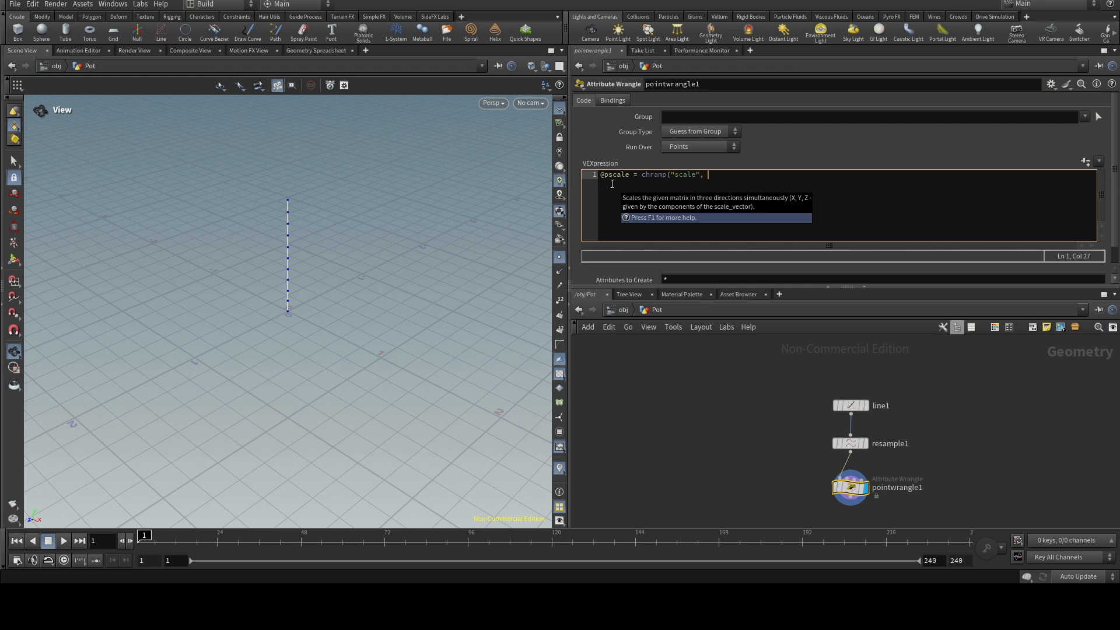
type("@")
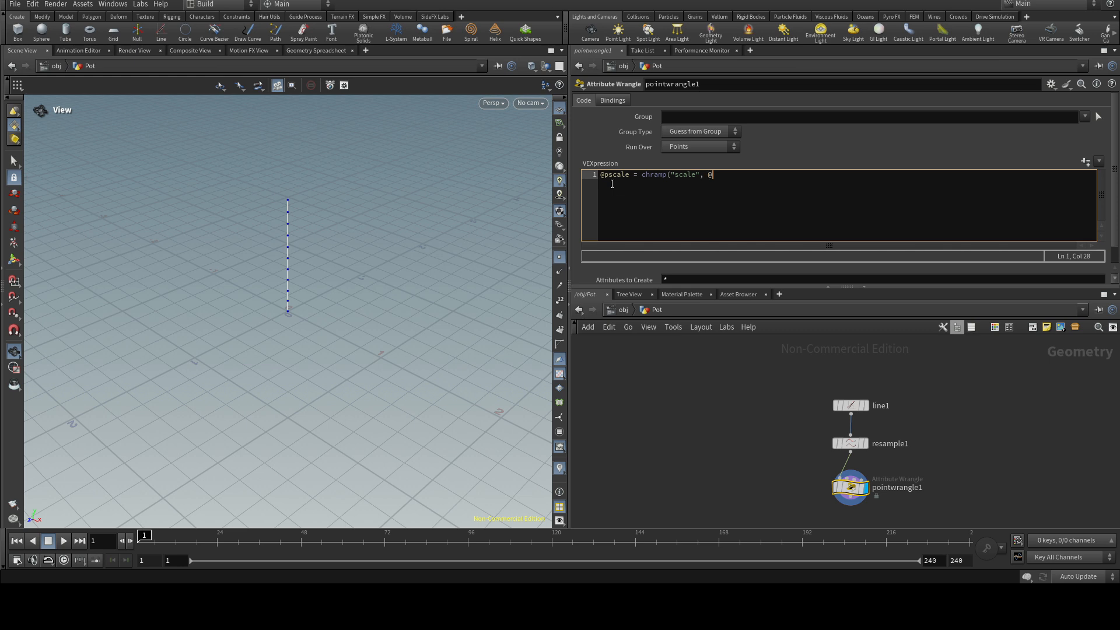
left_click(849, 444)
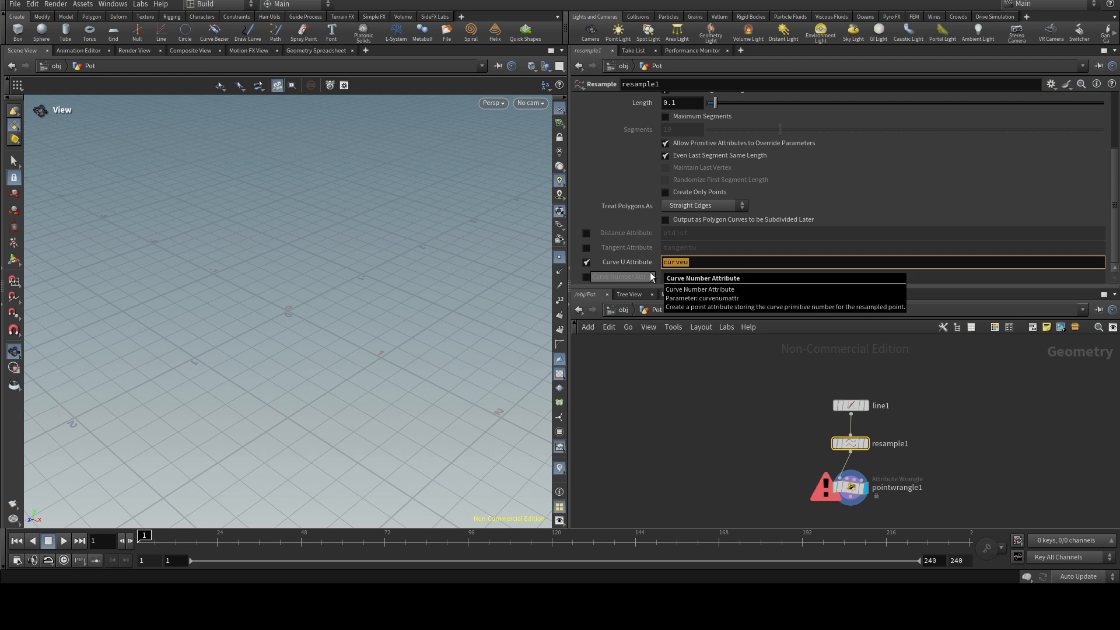
left_click(850, 487)
left_click(713, 176)
type("curveu")
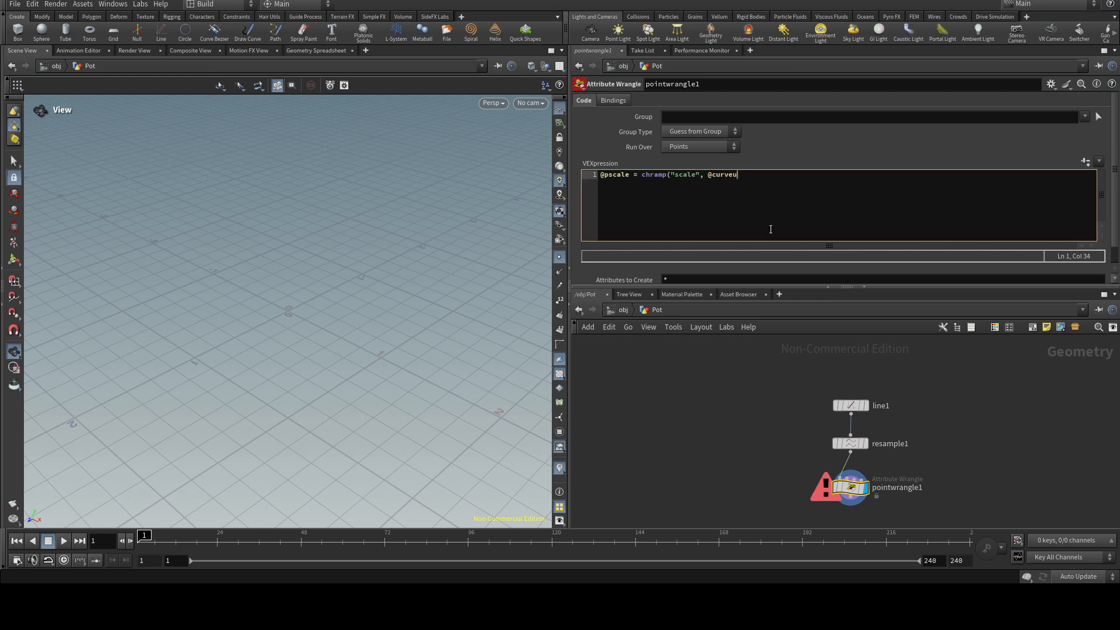
type(");")
key("Return")
Create the Scale ramp parameter from the code and add three intermediate points, the last at about position 0.55, value 0.74, bulging the curve upward
left_click(1086, 161)
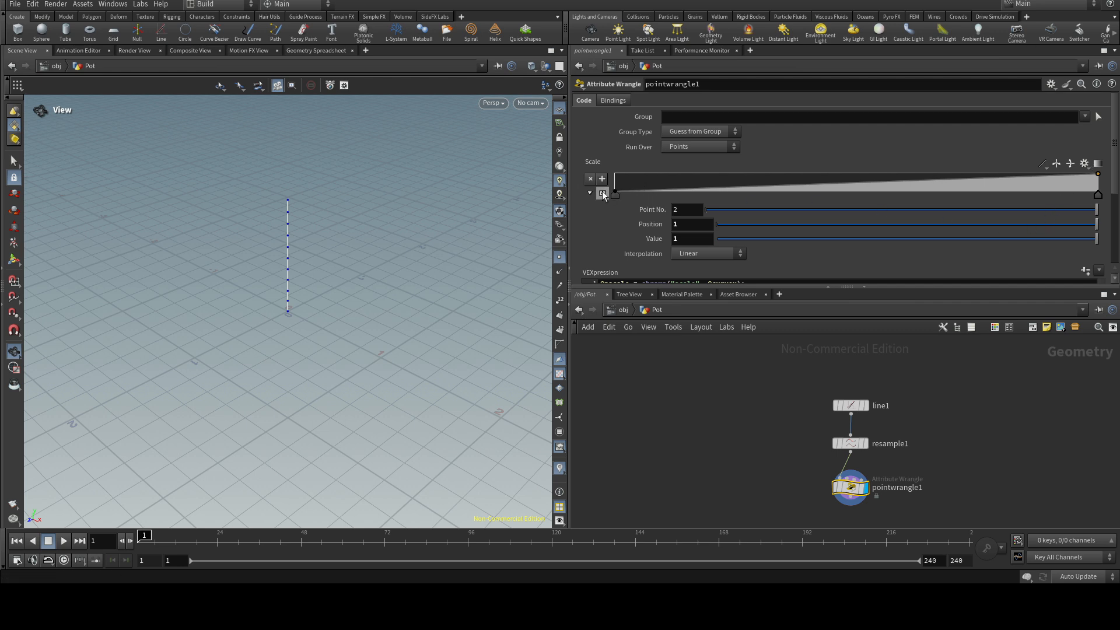
left_click(711, 187)
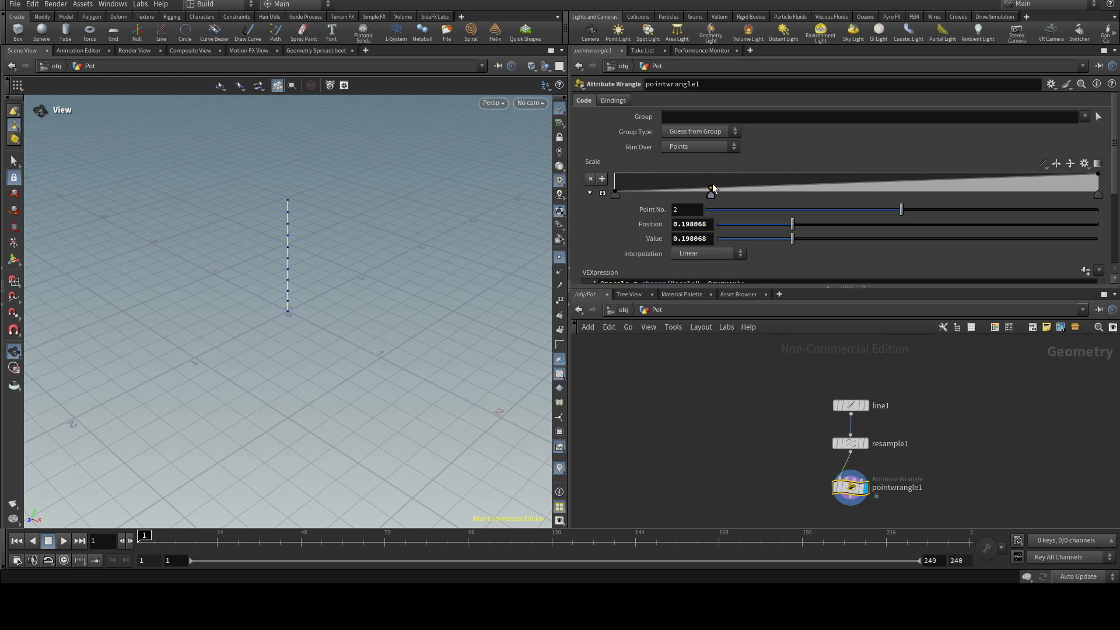
left_click_drag(711, 187, 711, 182)
left_click(811, 180)
left_click(878, 178)
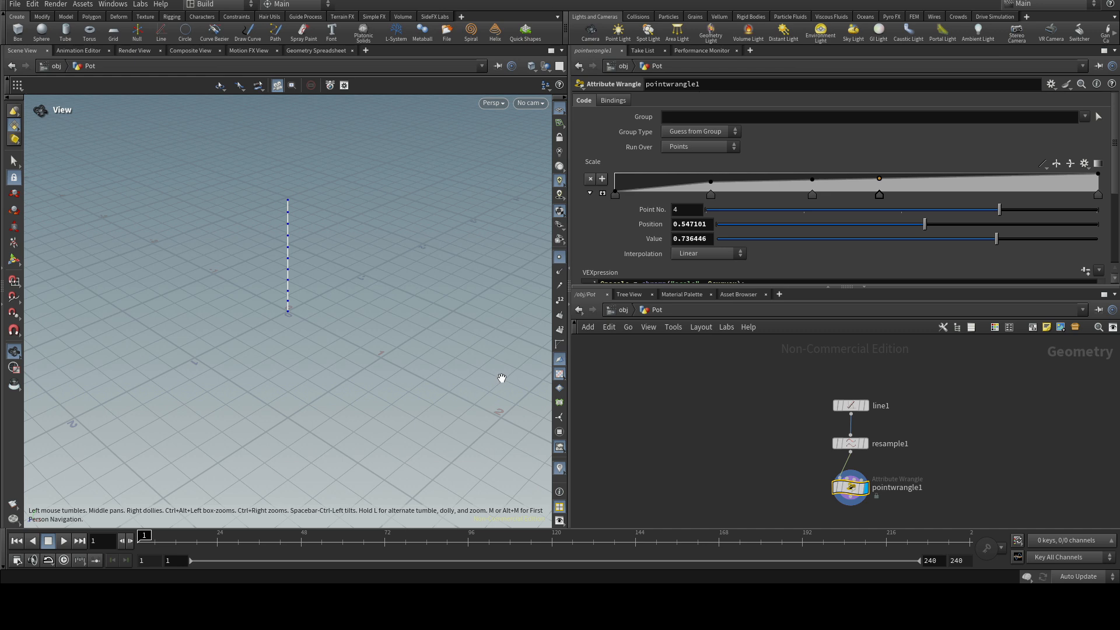
Enlarge the parameter area and examine the pscale, scale, curveu and chramp parts of the VEX expression
left_click_drag(882, 288, 880, 323)
middle_click_drag(799, 475, 740, 412)
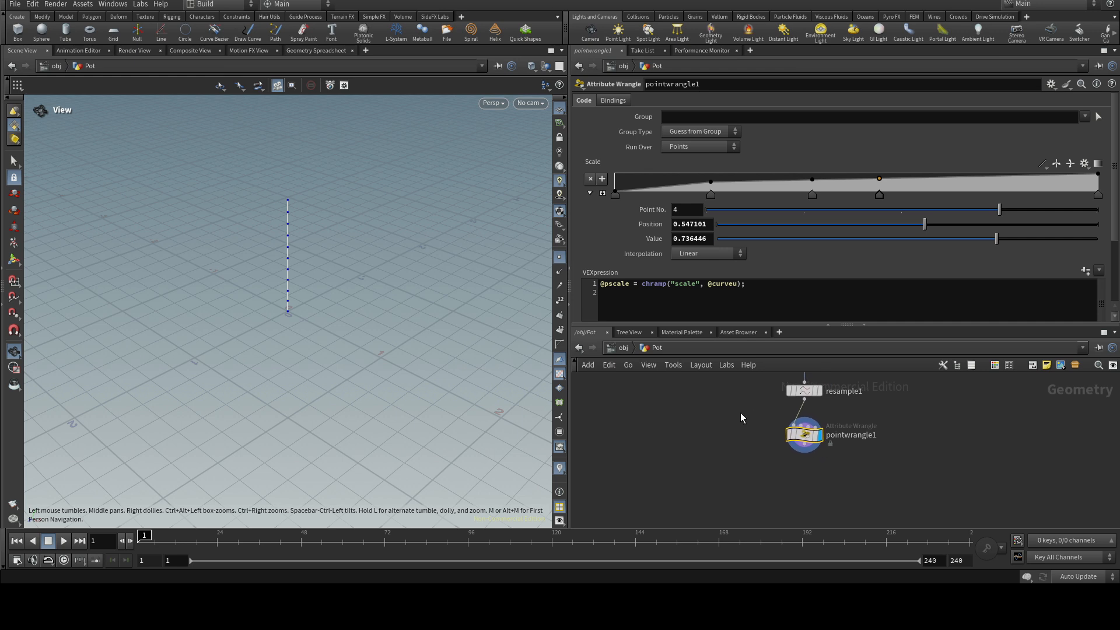
double_click(613, 285)
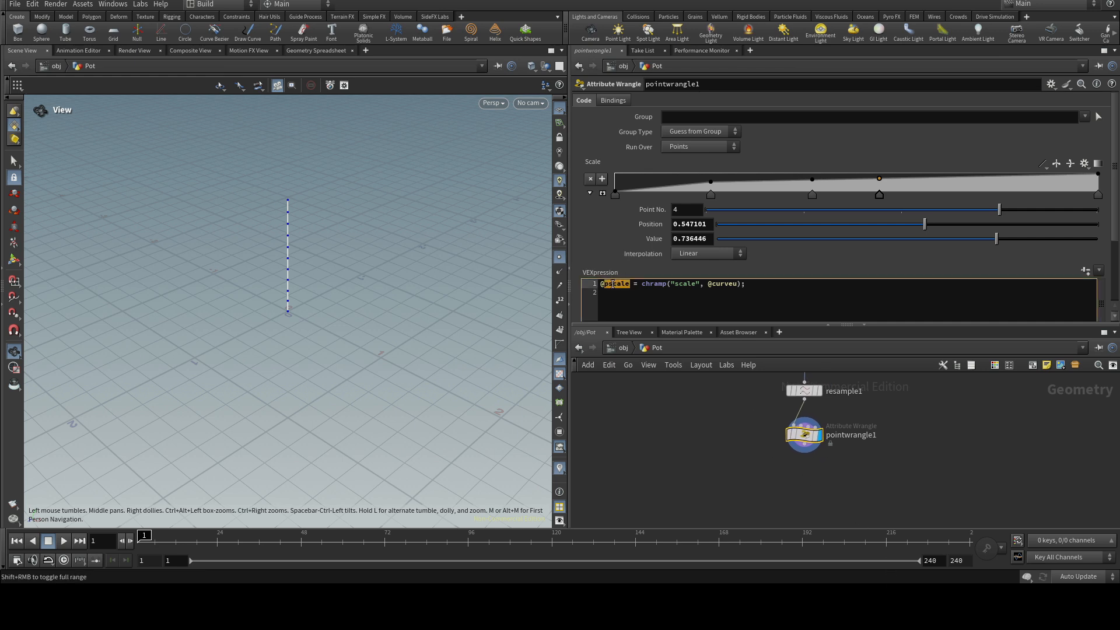
left_click(631, 283)
left_click_drag(632, 283, 604, 286)
left_click(636, 286)
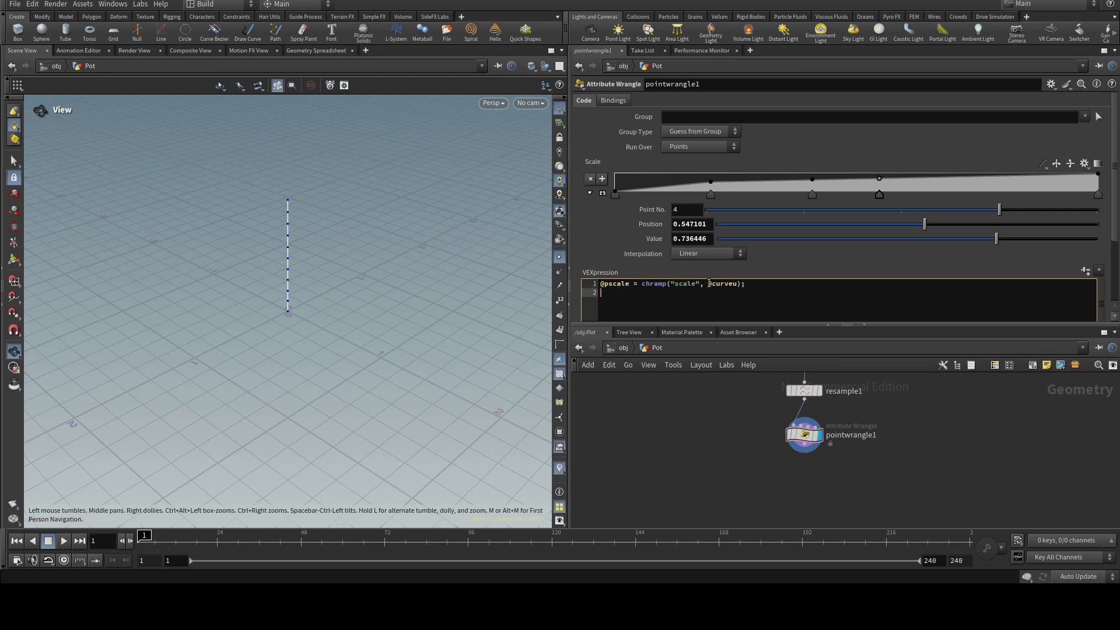
triple_click(688, 286)
double_click(679, 285)
left_click_drag(677, 286, 673, 287)
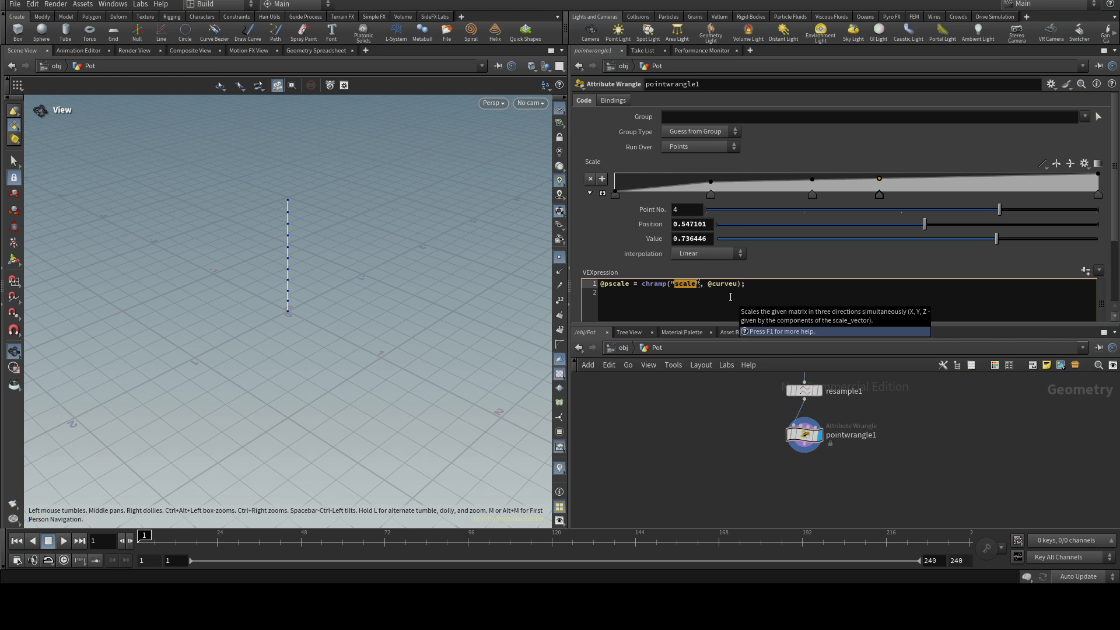
left_click_drag(738, 284, 713, 286)
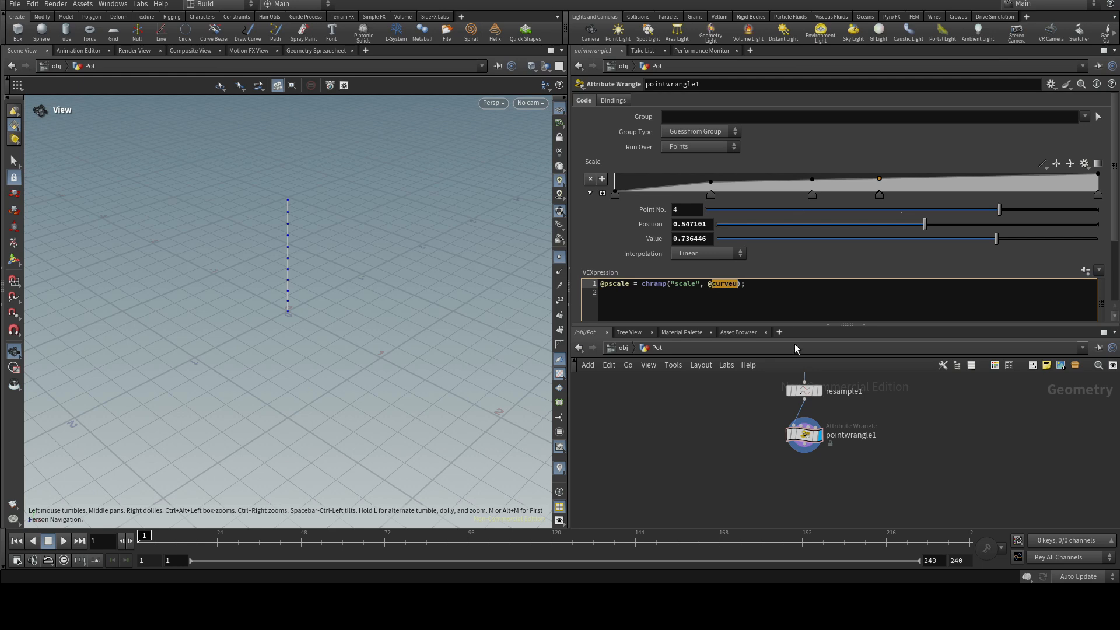
left_click_drag(667, 284, 644, 287)
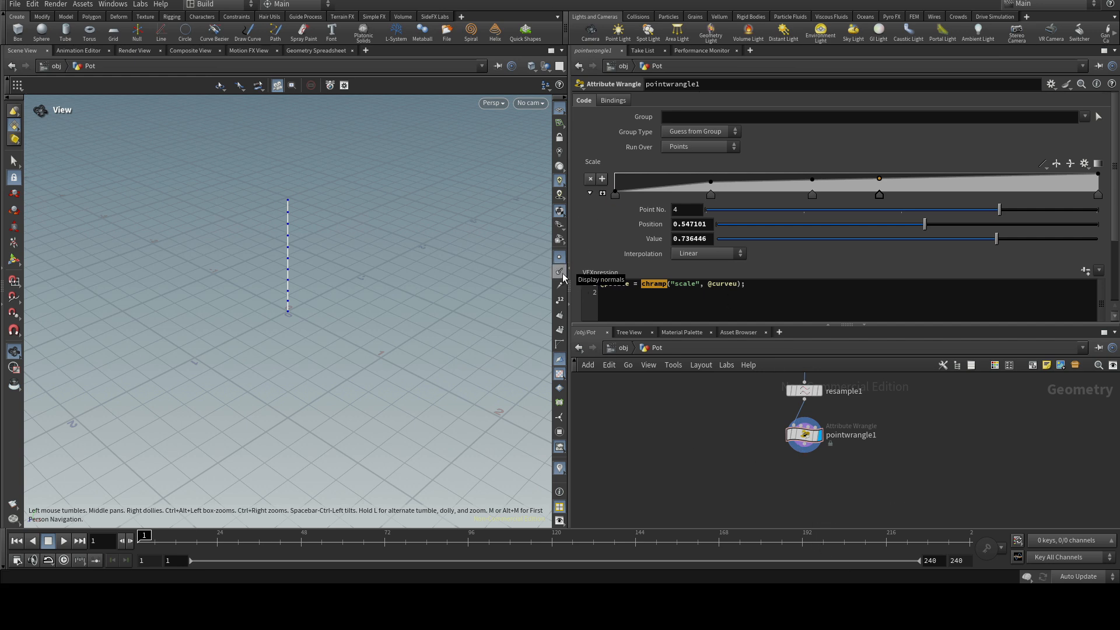
Connect a PolyFrame node to the point wrangle's output, align it beneath the wrangle and display its result
scroll(286, 233, "up", 5)
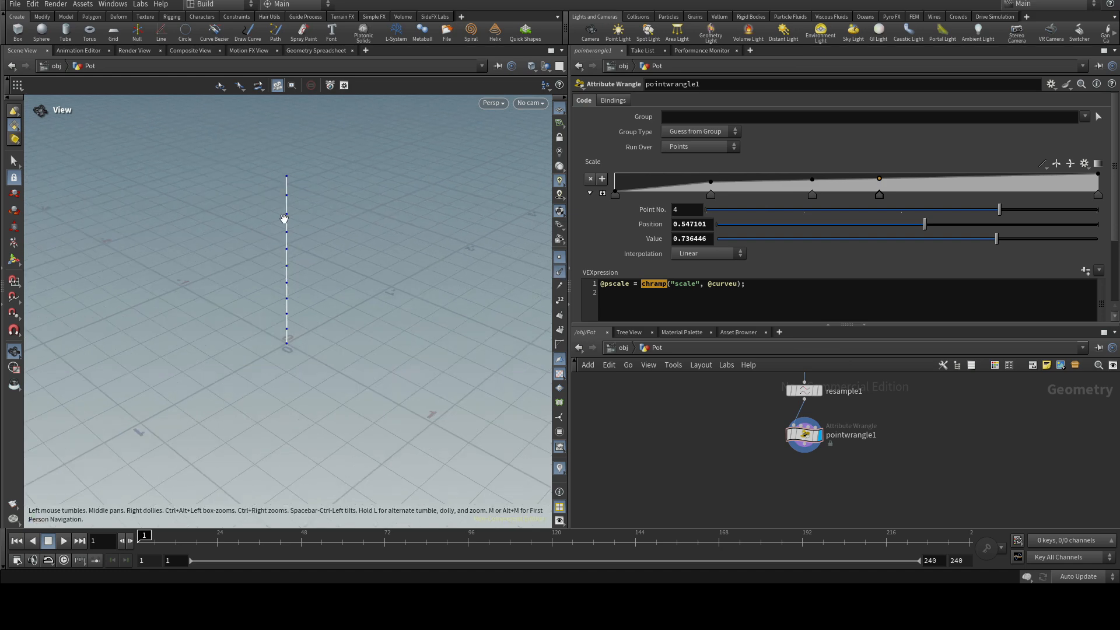
mouse_move(317, 315)
left_mouse_down()
mouse_move(370, 300)
mouse_move(314, 311)
left_mouse_up()
left_click(810, 450)
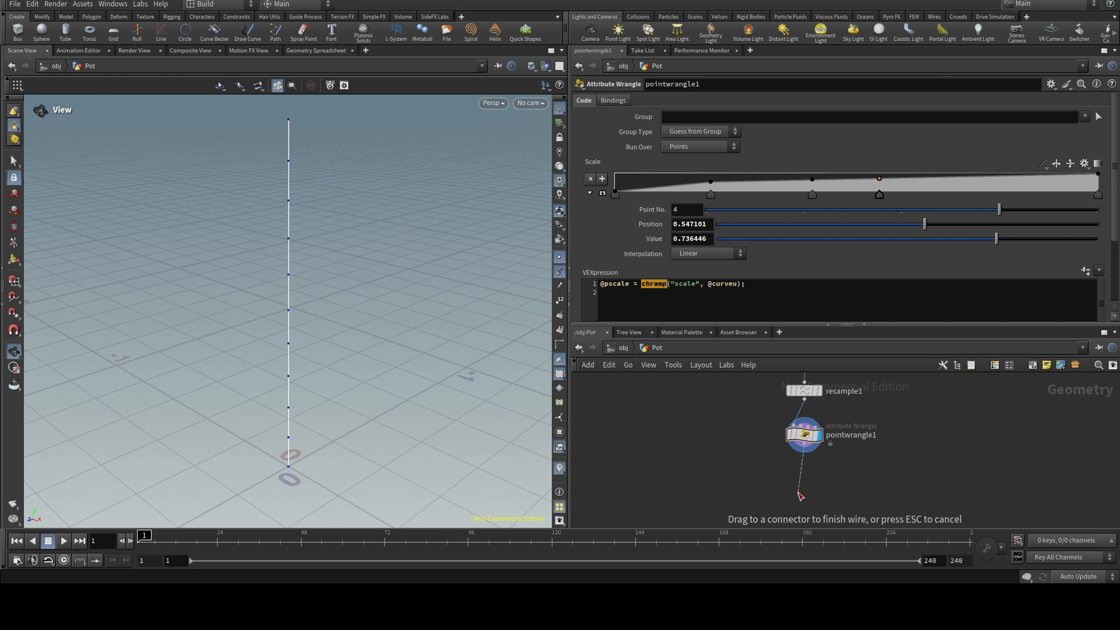
key("Tab")
type("poly")
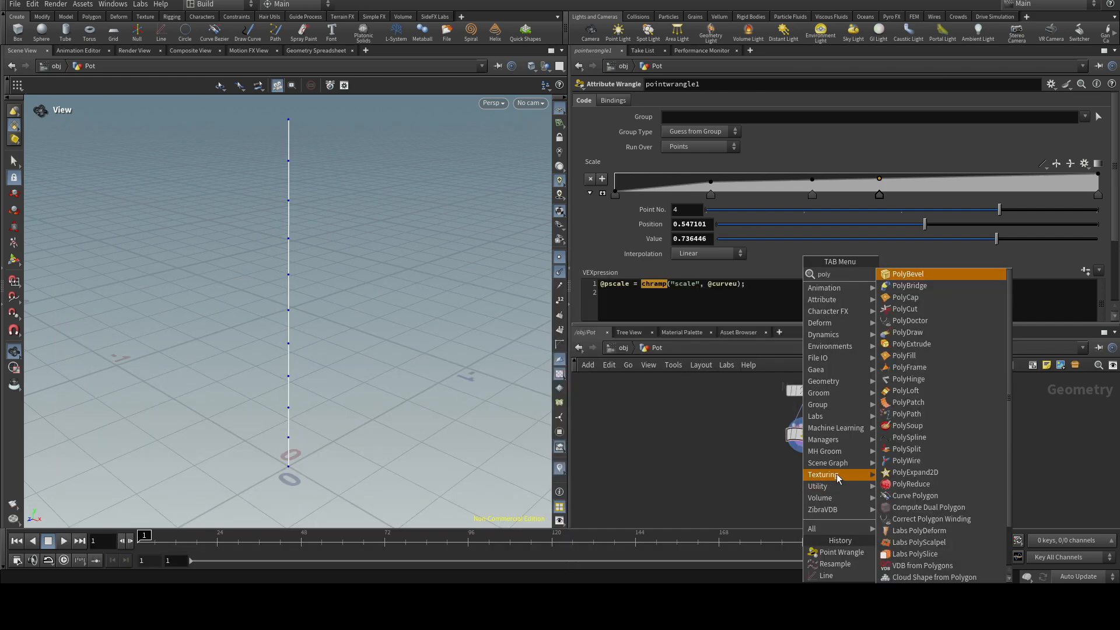
left_click(909, 367)
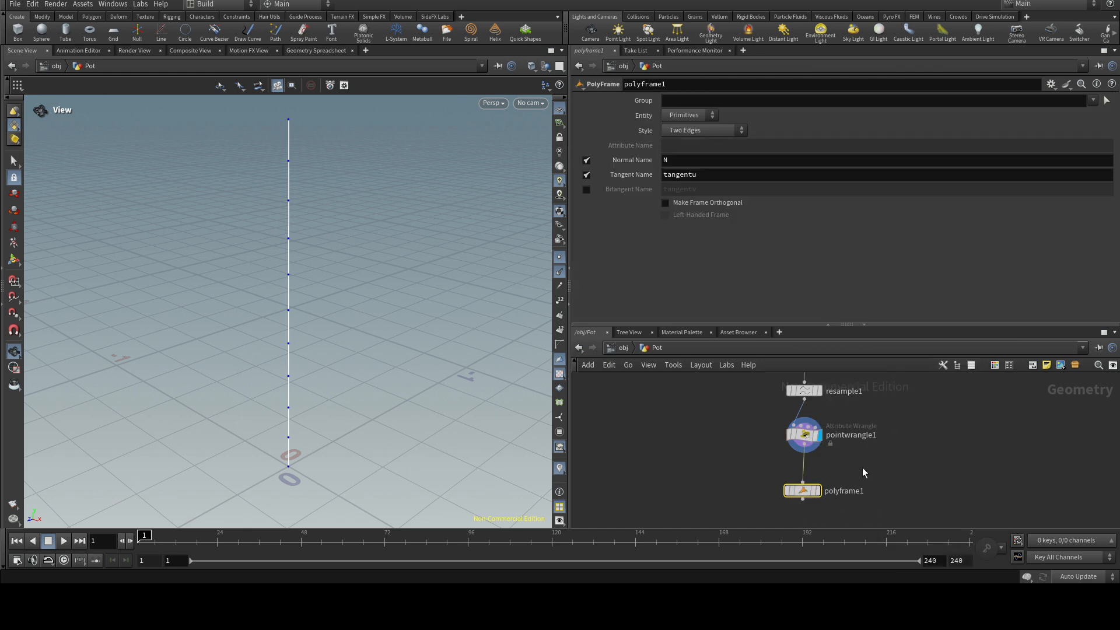
left_click(820, 495)
left_click_drag(808, 497, 809, 476)
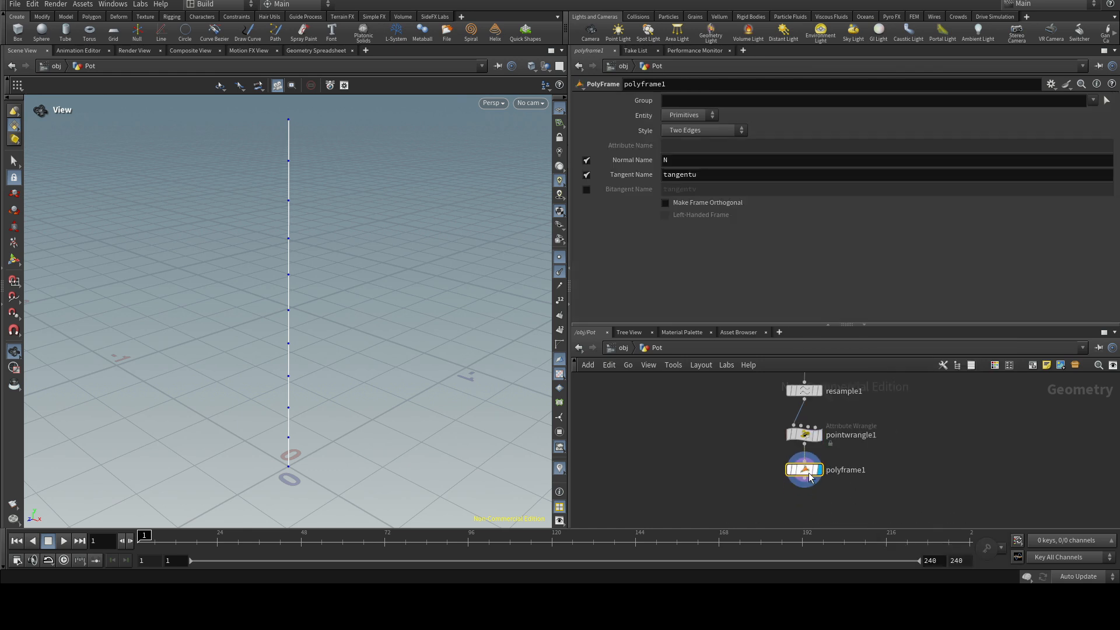
Disable the PolyFrame's normal output and set its tangent attribute name to N
left_click(586, 162)
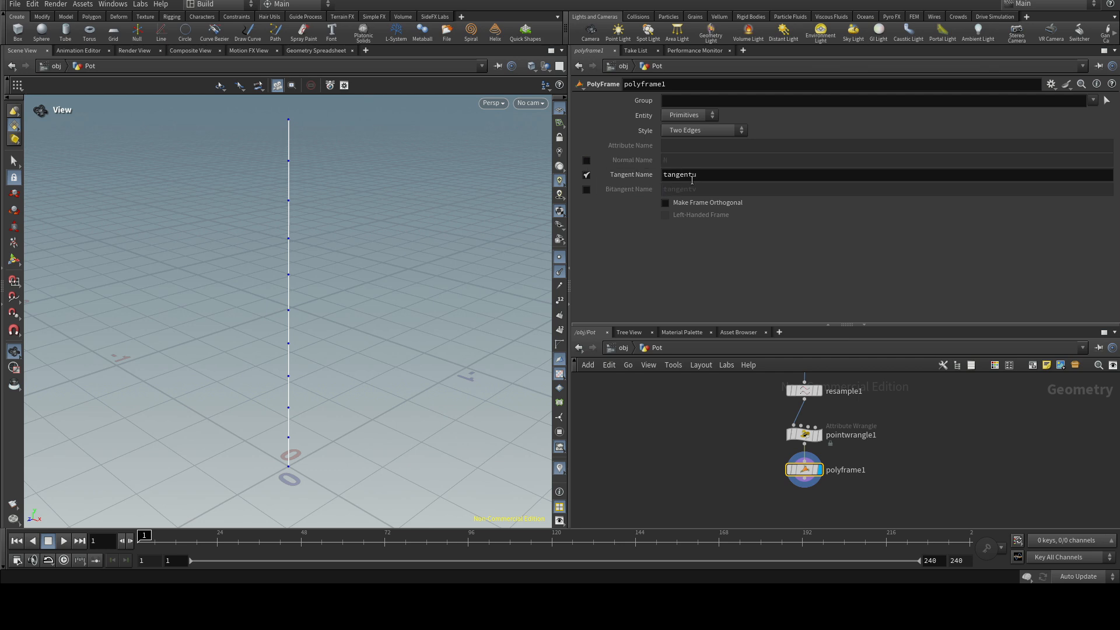
left_click(614, 174)
type("N")
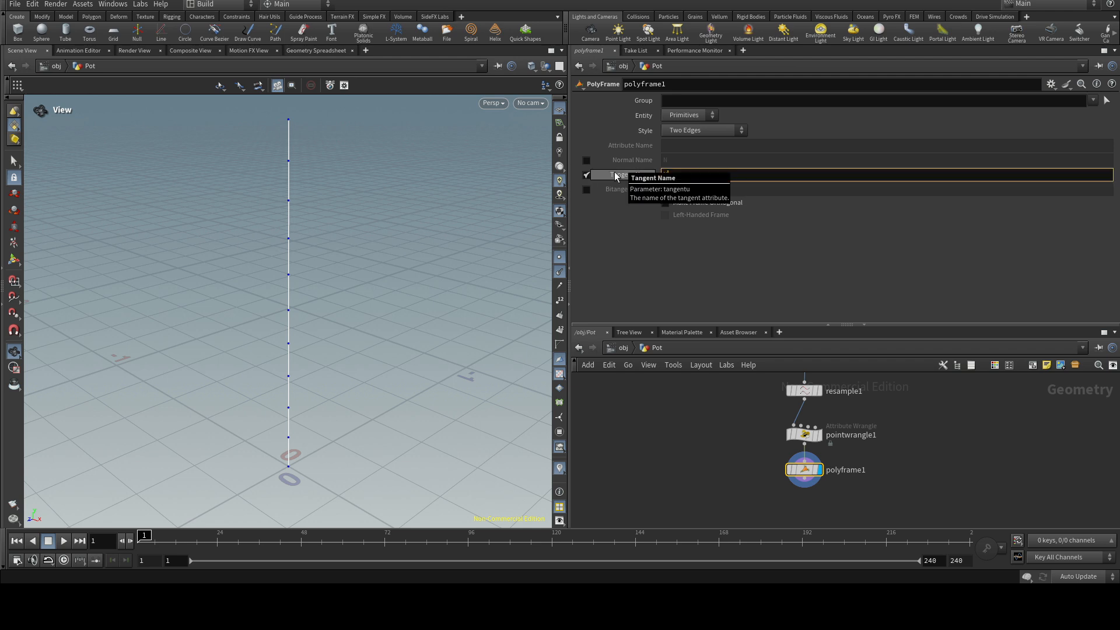
left_click(672, 470)
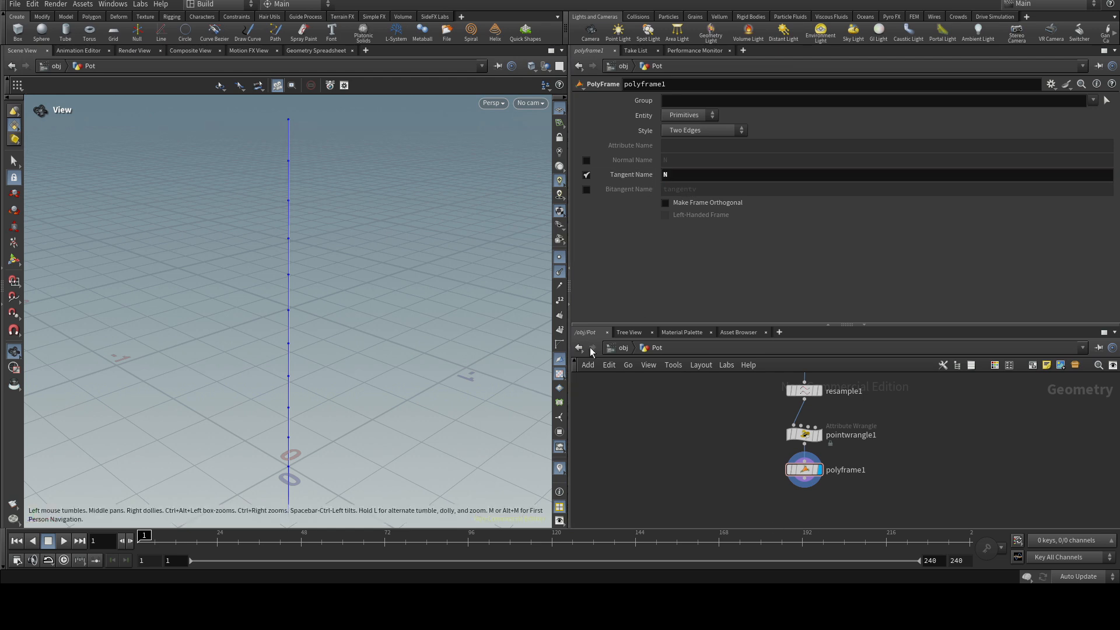
left_click(662, 175)
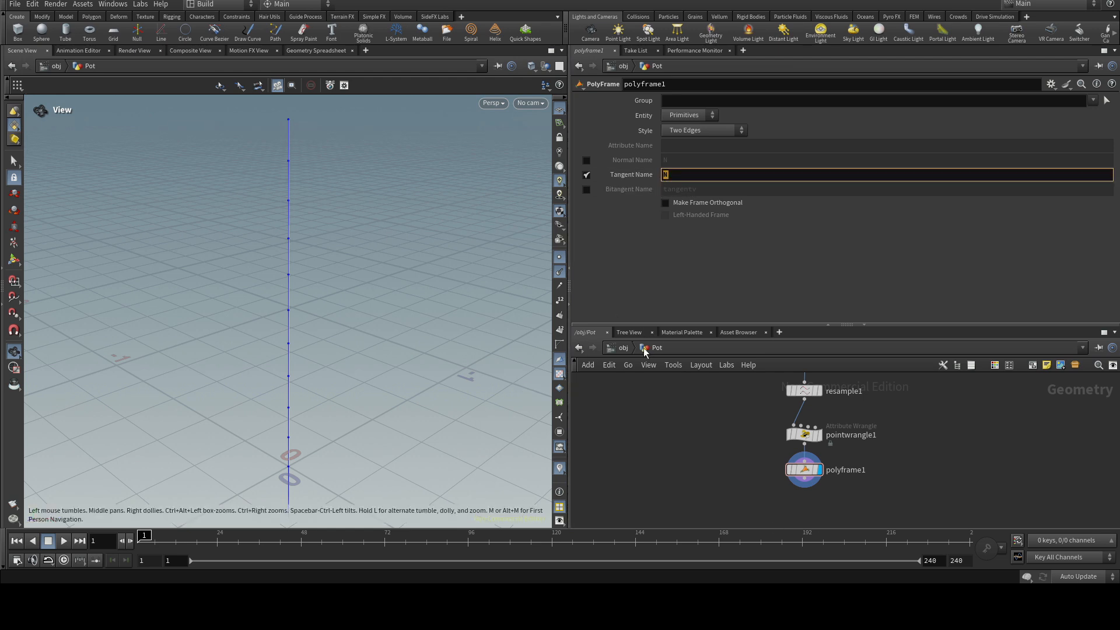
scroll(425, 332, "down", 1)
middle_click_drag(375, 414, 367, 385)
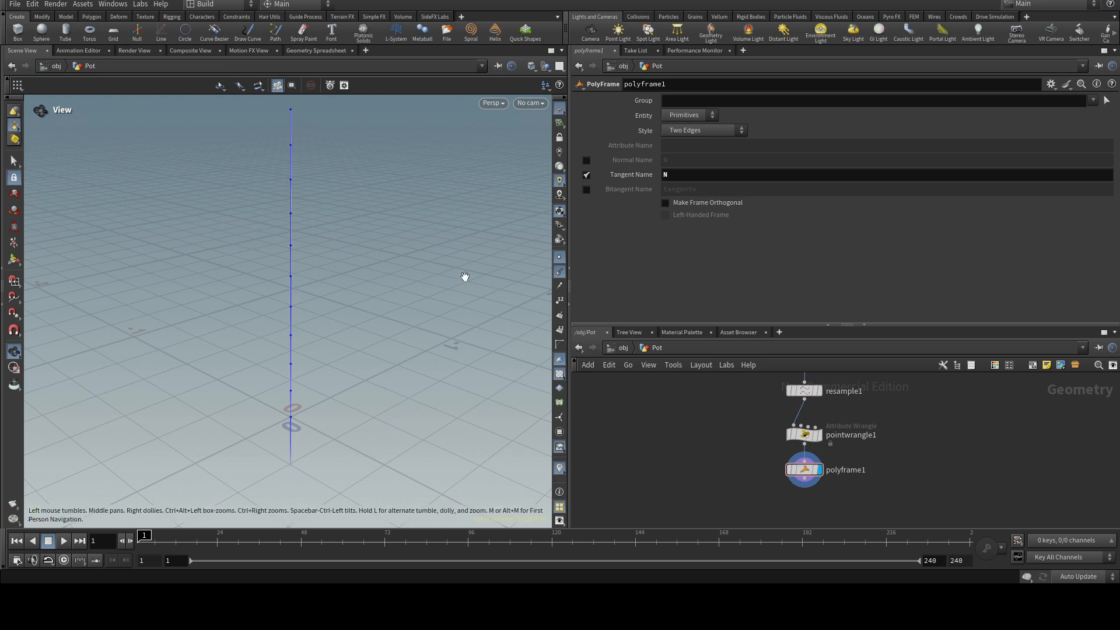
Connect a second Point Wrangle to the PolyFrame node's output
middle_click_drag(716, 470, 657, 435)
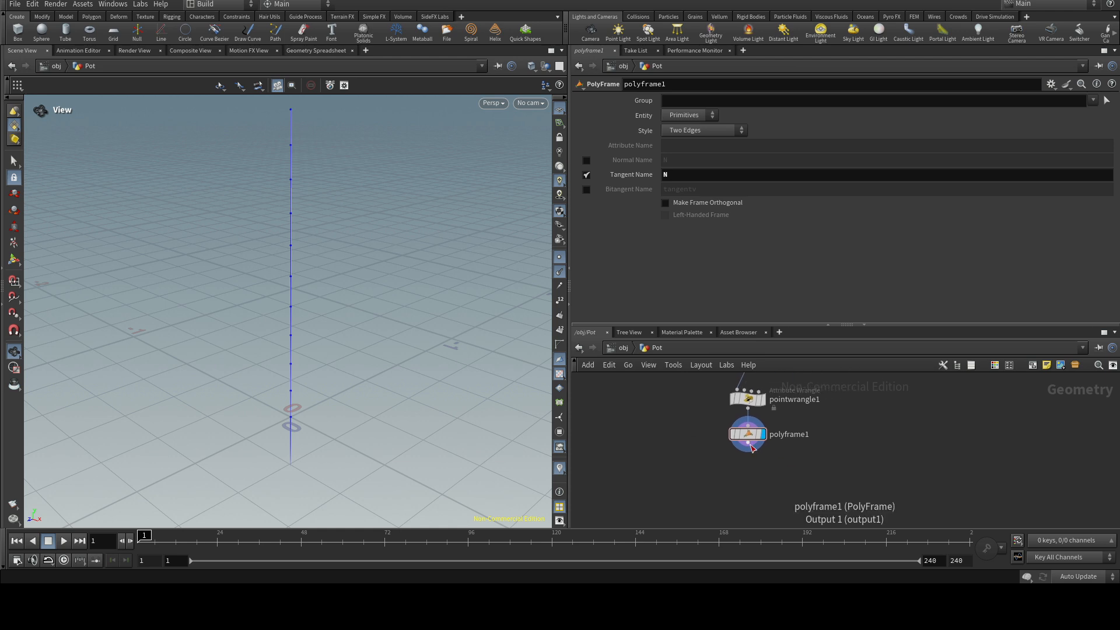
left_click_drag(748, 450, 745, 487)
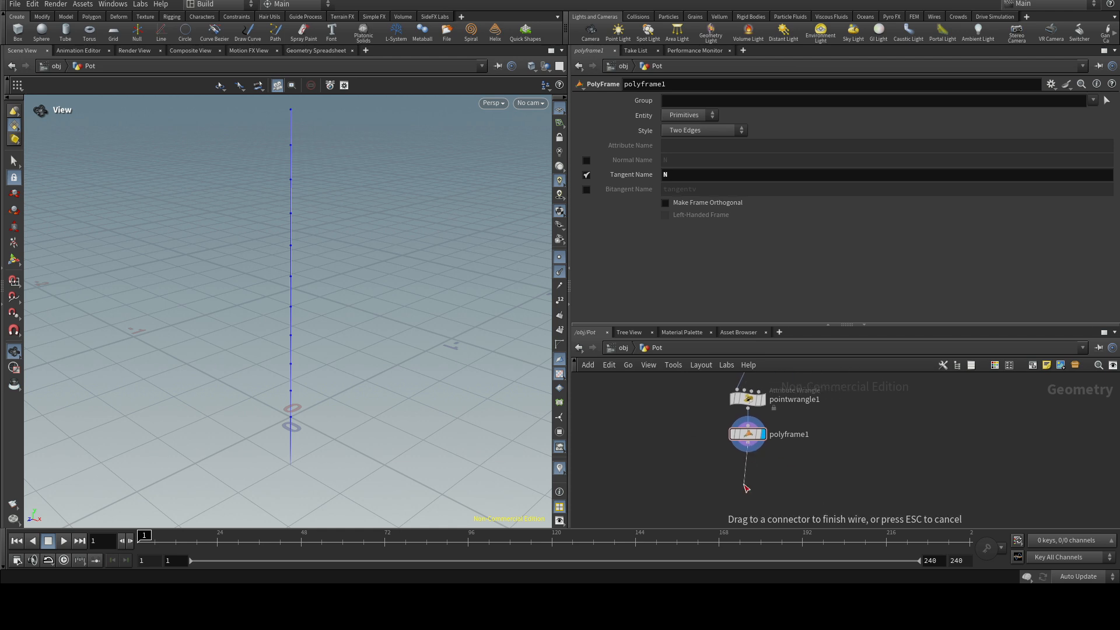
left_click_drag(746, 488, 745, 486)
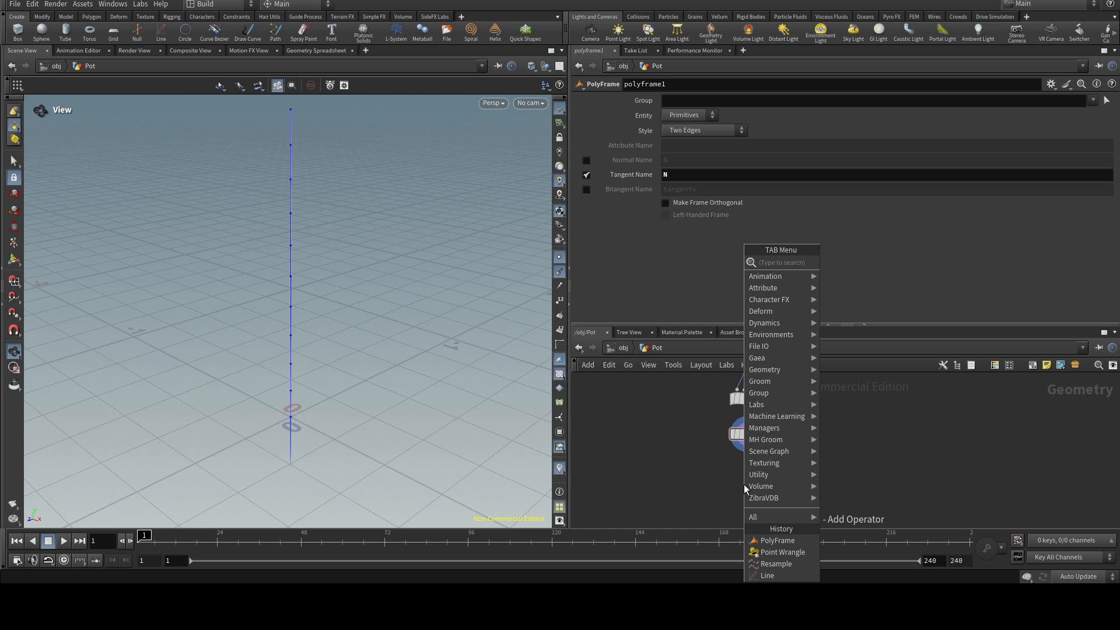
type("wran")
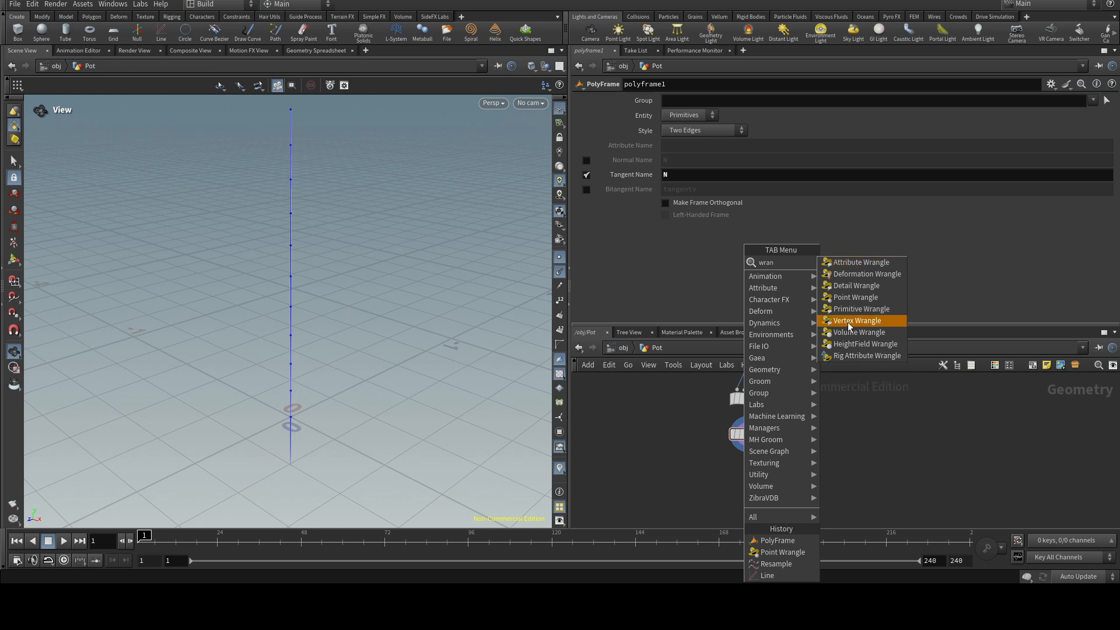
left_click(869, 296)
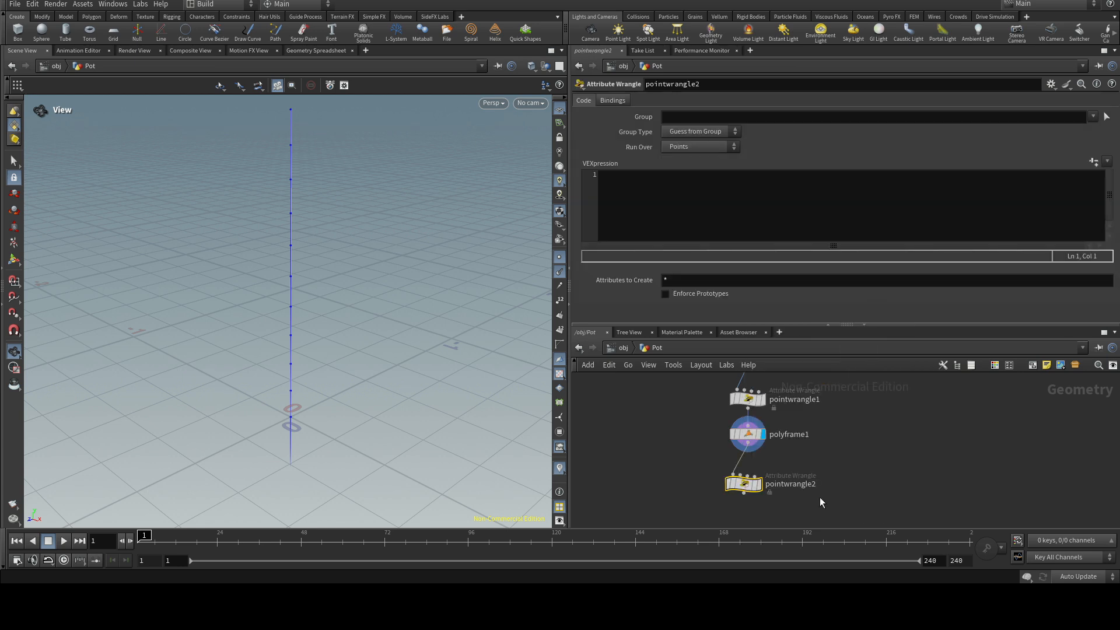
Rename the first point wrangle as ramp and color its node red
left_click(747, 398)
left_click(777, 400)
left_click_drag(824, 400, 767, 396)
type("ramp")
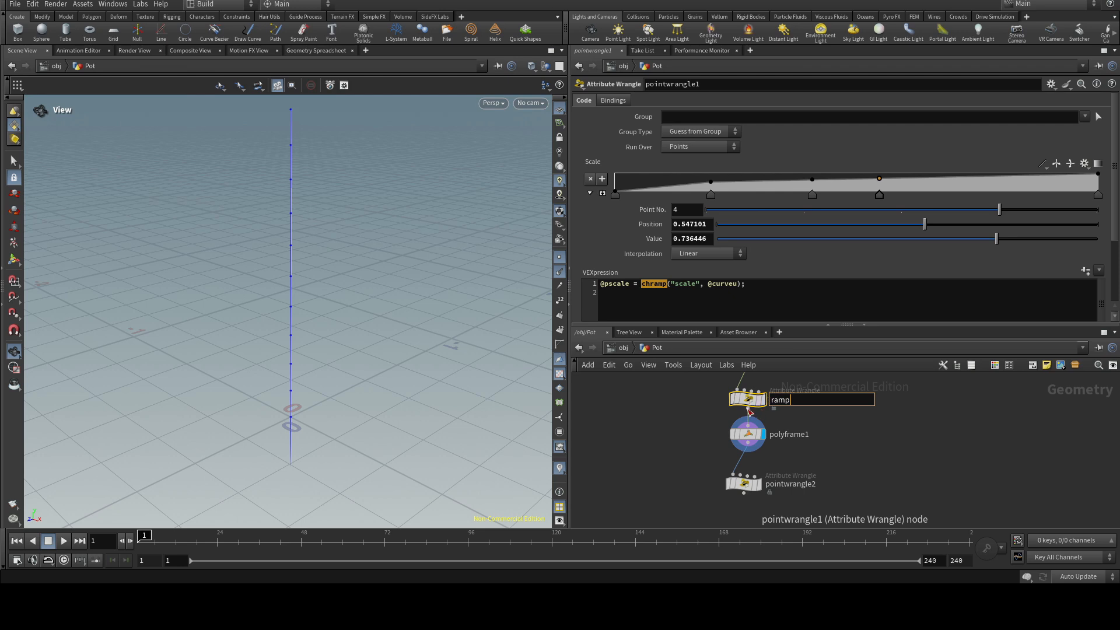
key("Return")
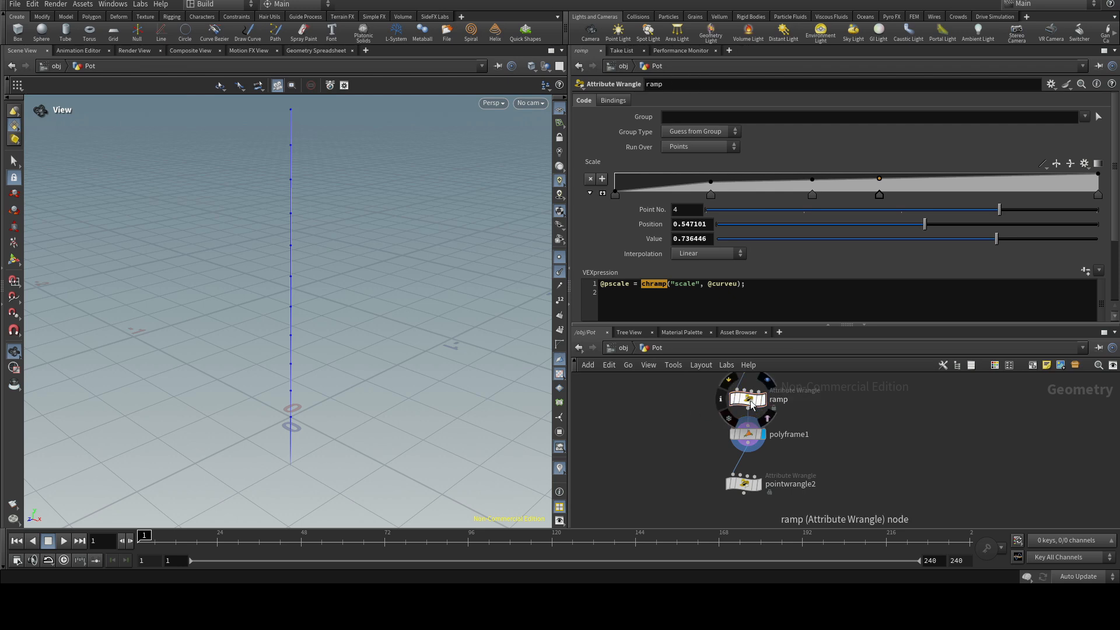
key("c")
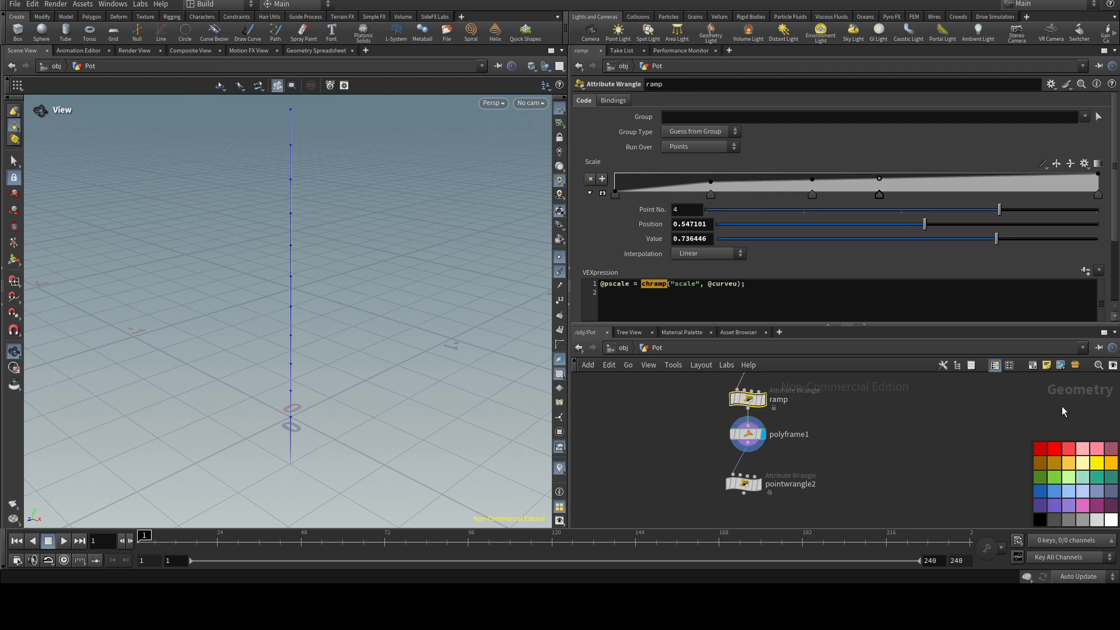
left_click(1069, 449)
key("c")
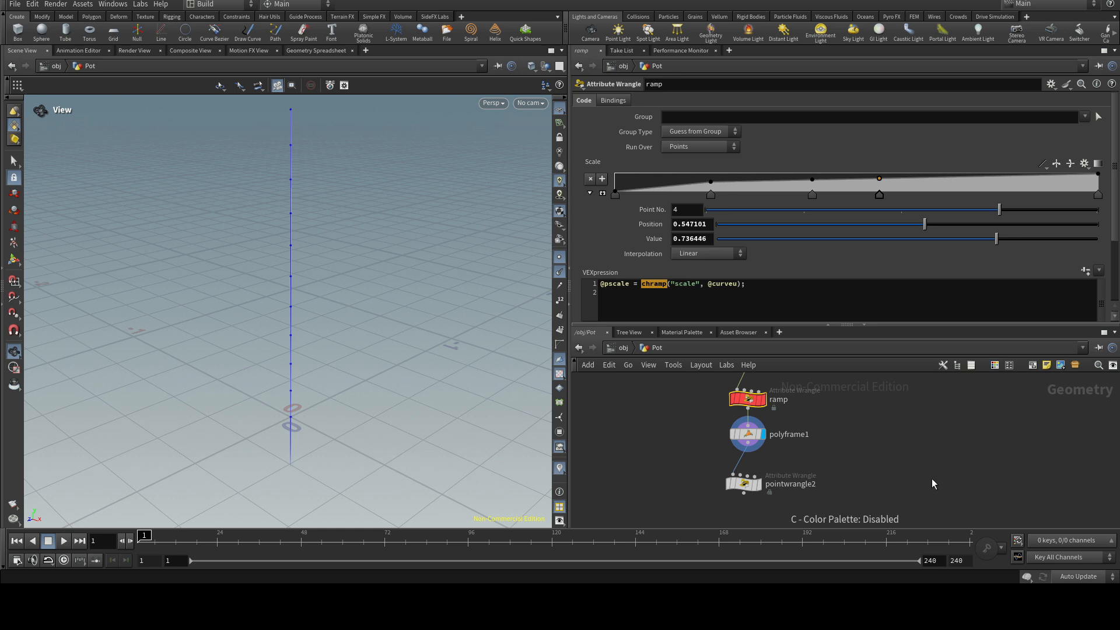
Align the second point wrangle directly beneath the PolyFrame node and display its result
mouse_move(742, 485)
left_click_drag(742, 487, 747, 486)
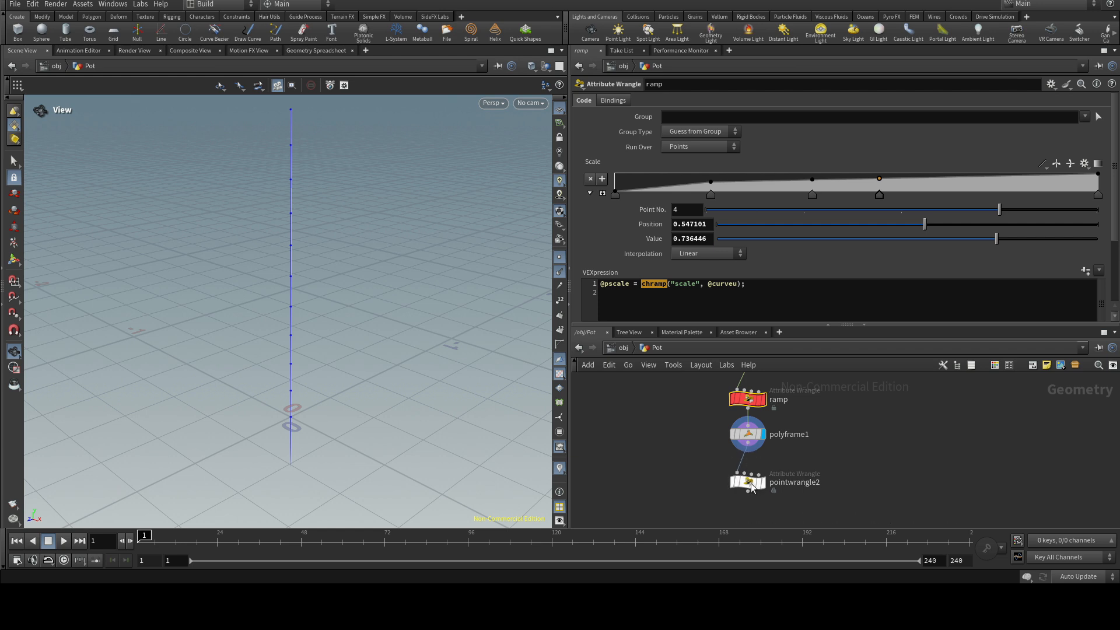
left_click(748, 488)
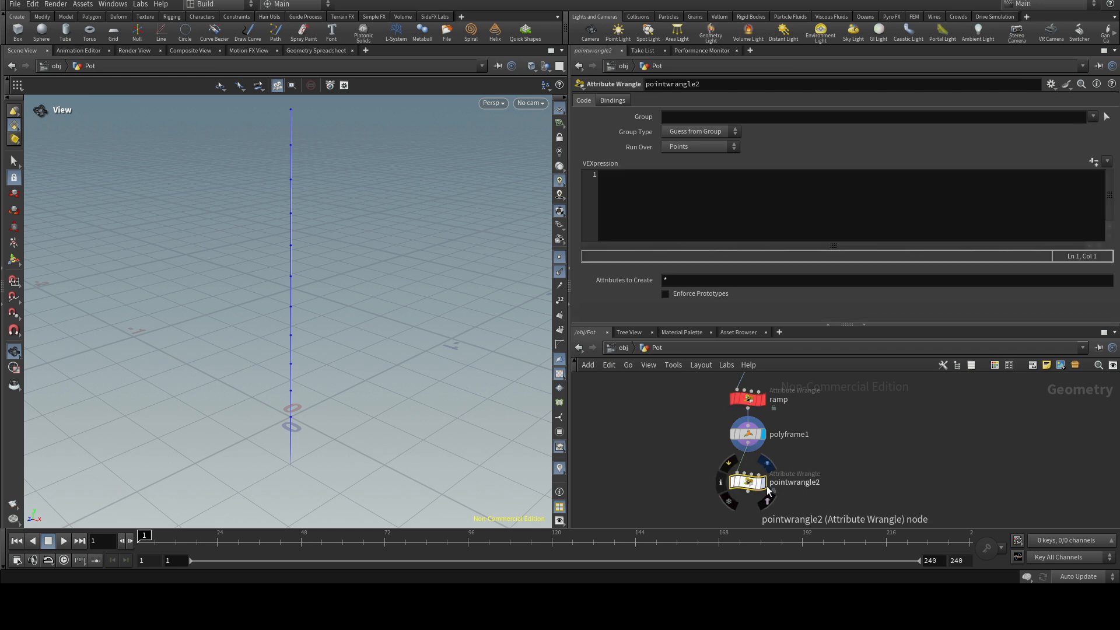
Write the second point wrangle's VEX expression as v@up = cross(@N, {0,0,1});
left_click(613, 176)
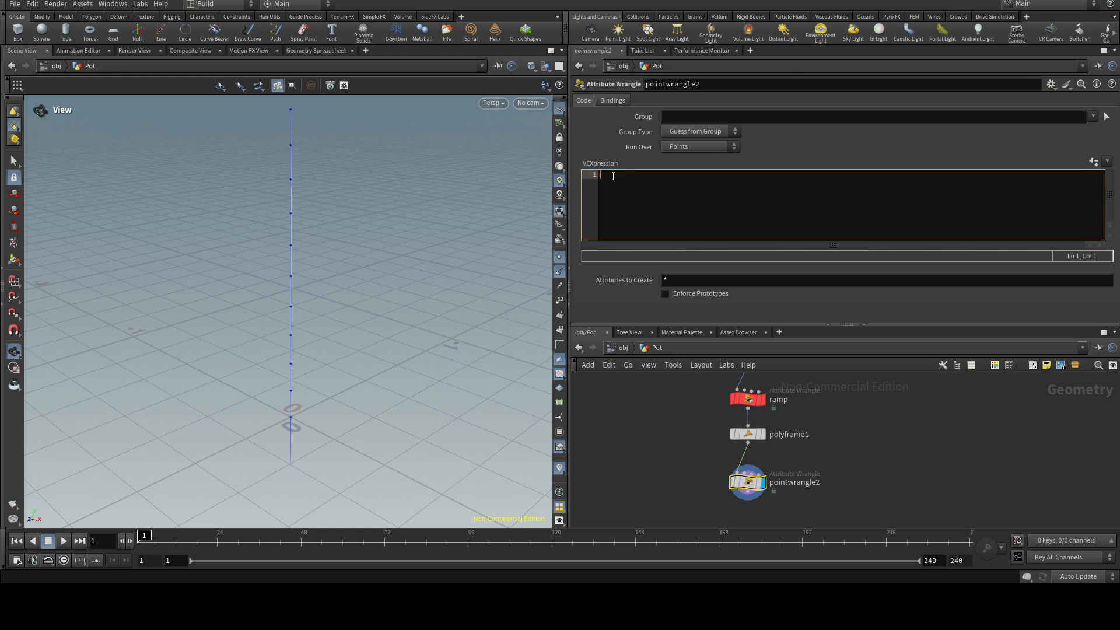
type("v")
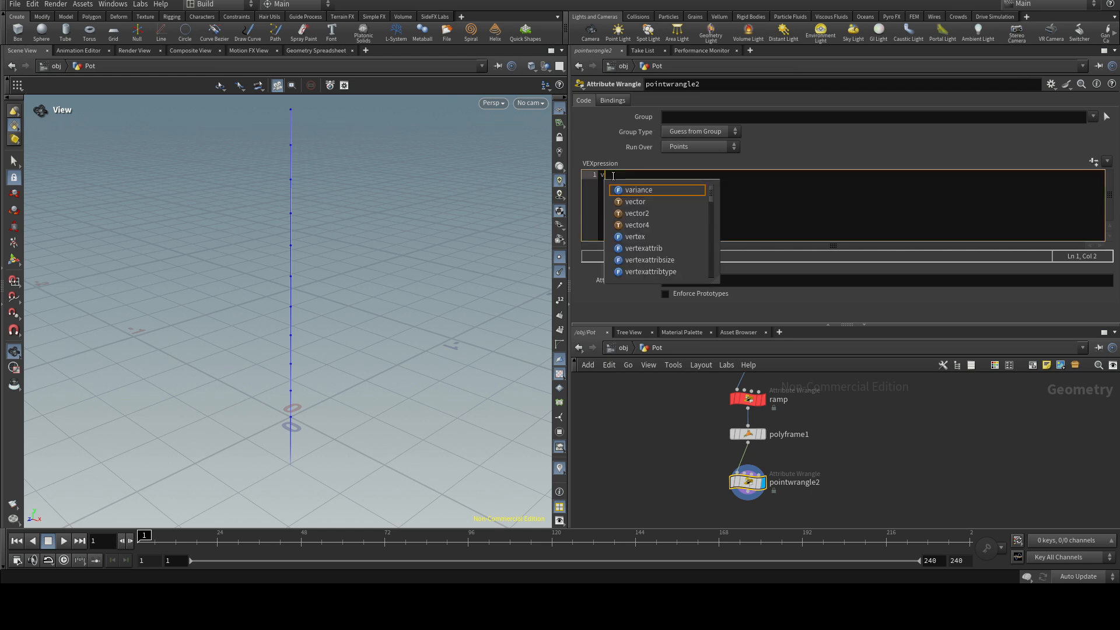
type("@")
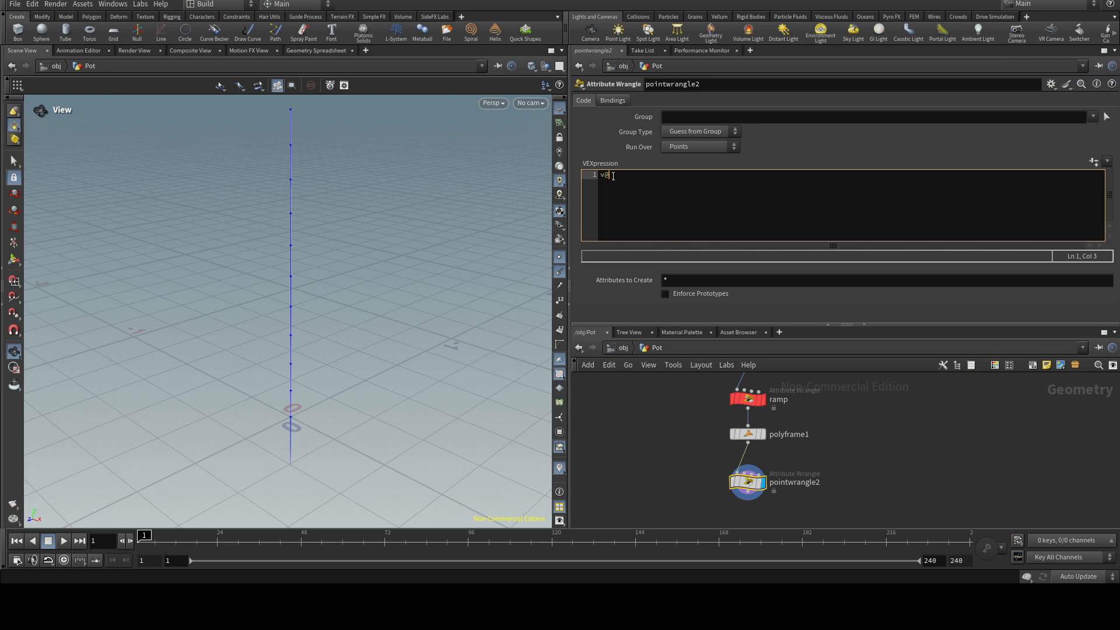
type("up = cr")
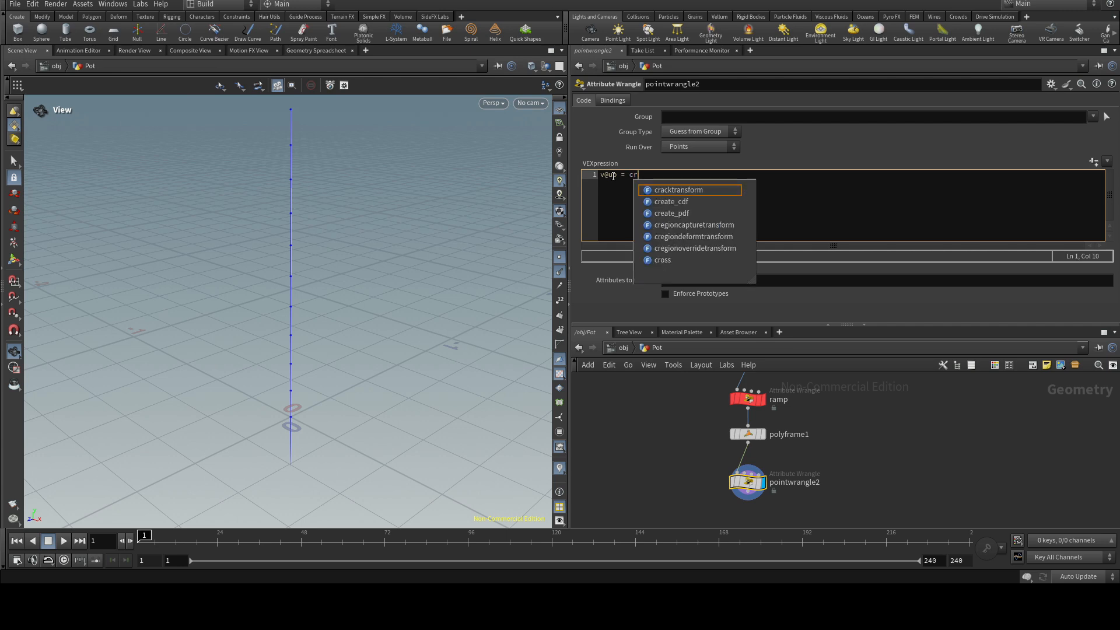
type("oss")
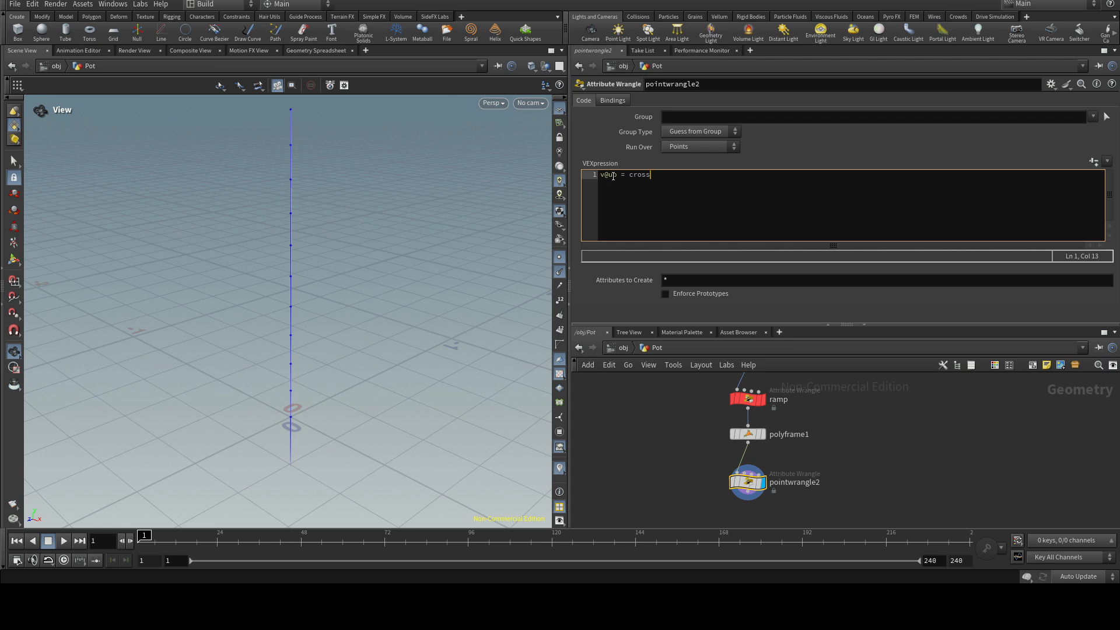
type("(")
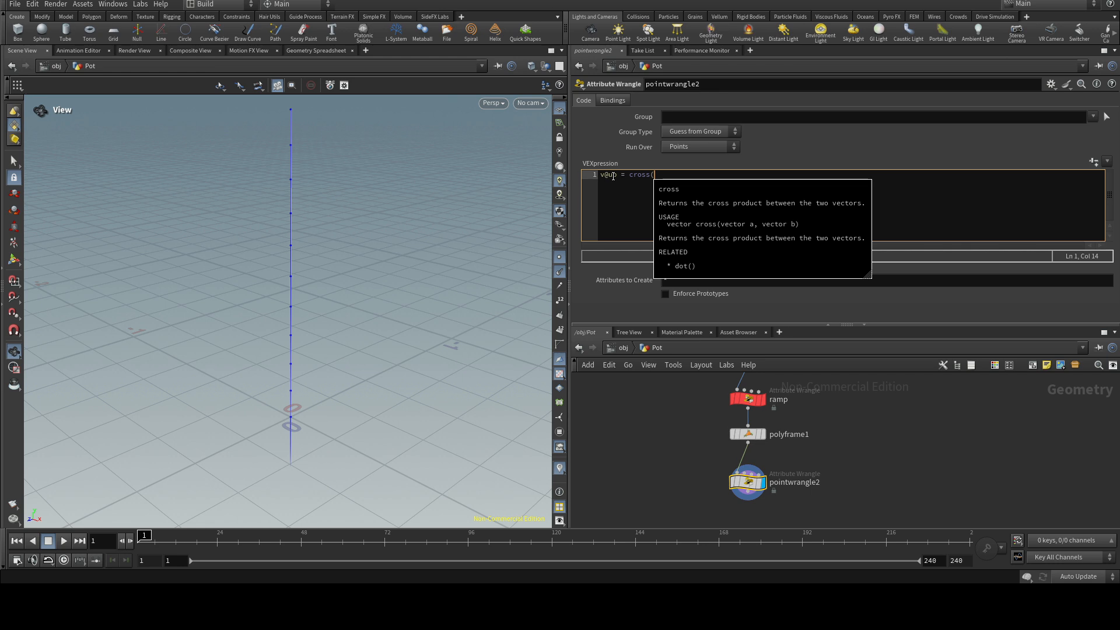
type("@N")
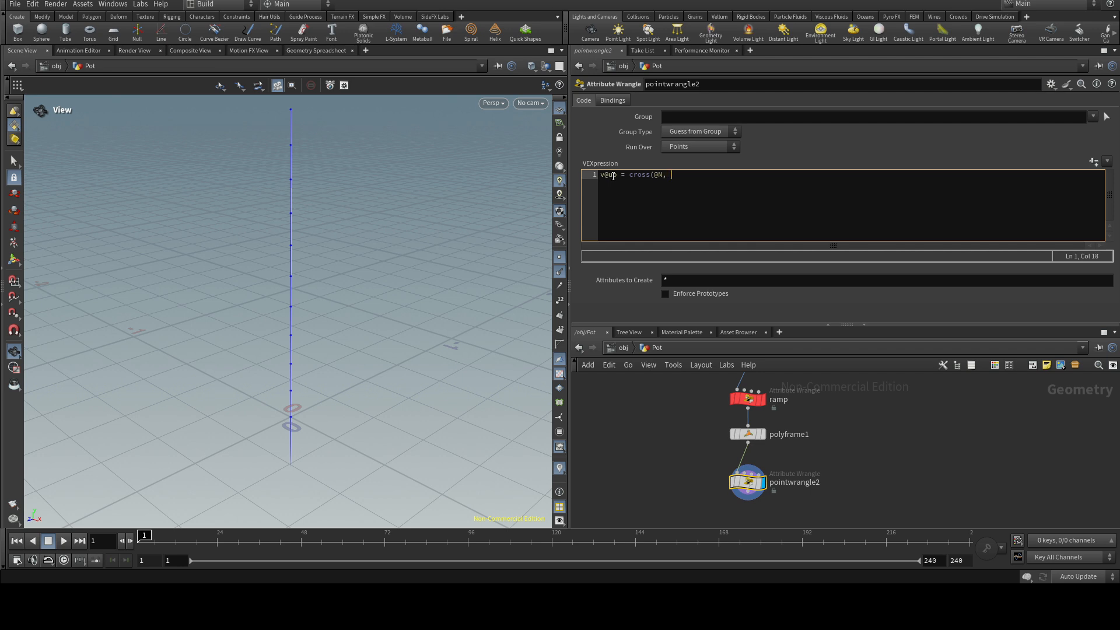
type(", {0,0,1});")
key("Return")
scroll(363, 315, "up", 2)
left_click(631, 175)
mouse_move(630, 175)
left_mouse_down()
mouse_move(660, 170)
mouse_move(650, 174)
left_mouse_up()
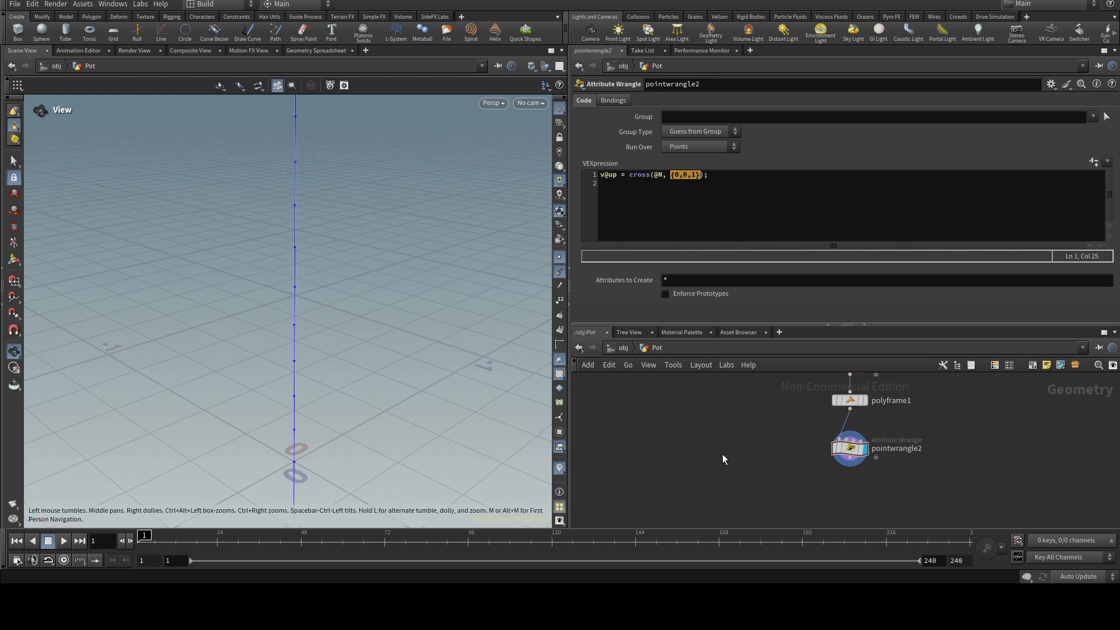
Add a polygon Circle node beside the second point wrangle and display it
key("Tab")
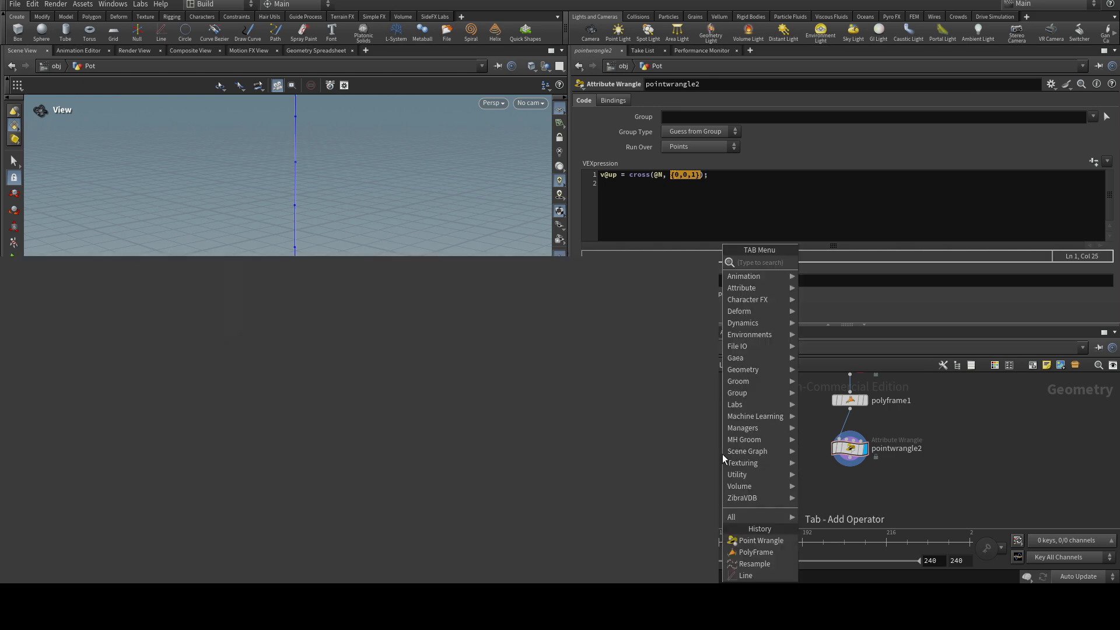
type("cir")
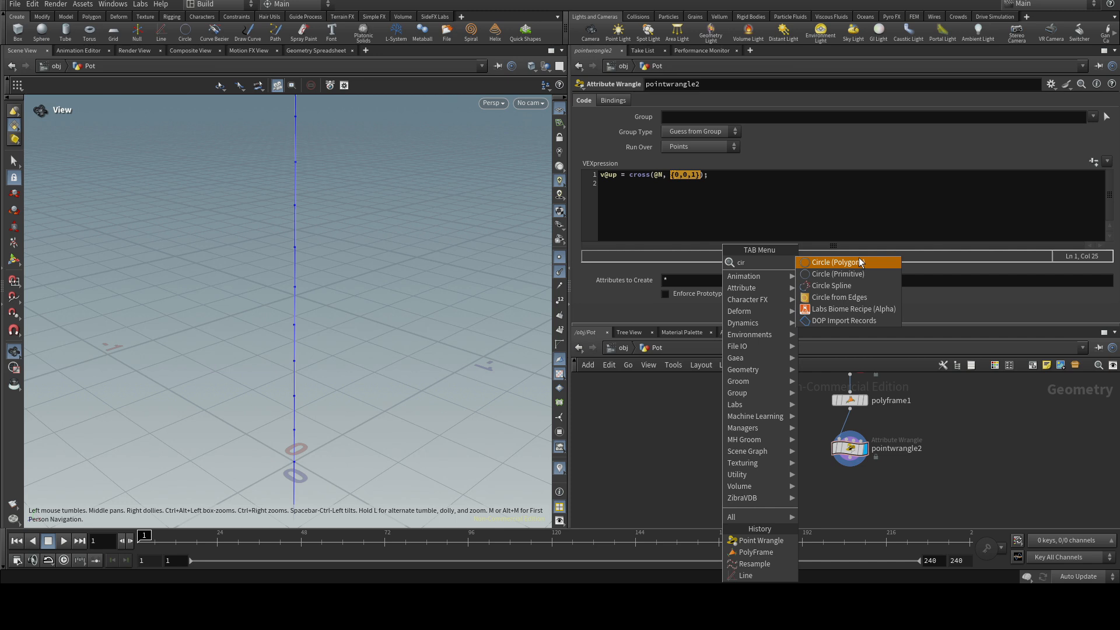
left_click(861, 262)
left_click(760, 447)
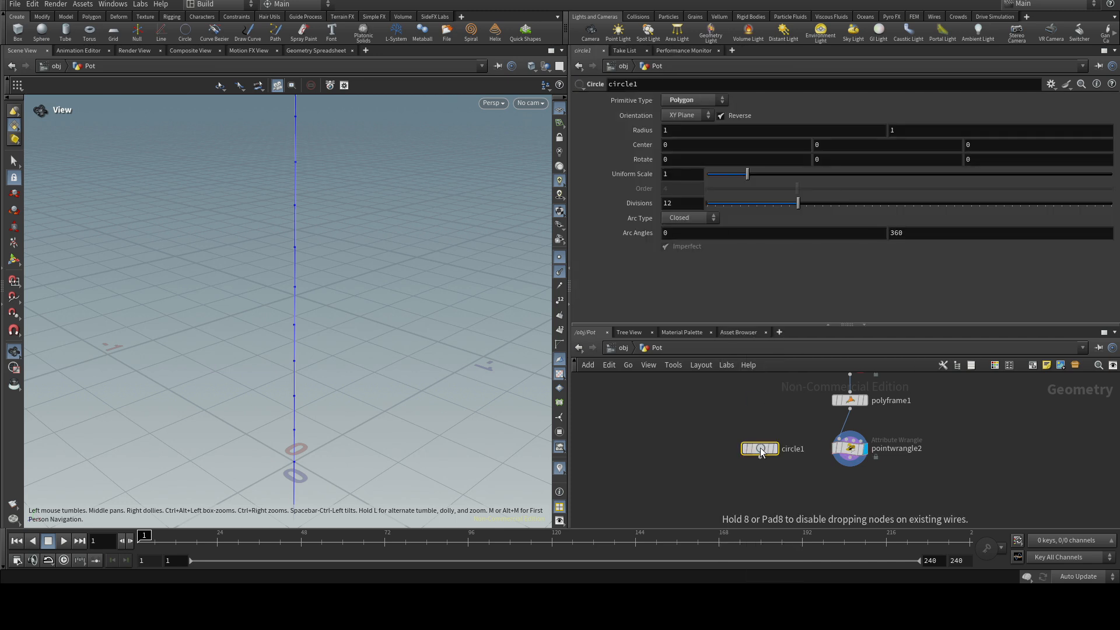
left_click(776, 456)
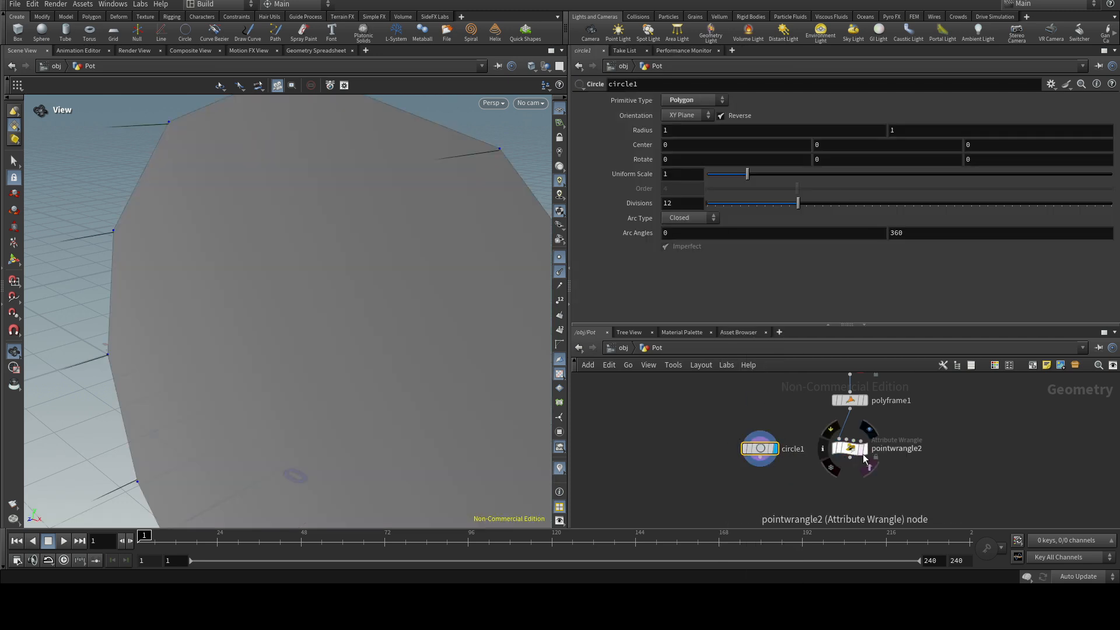
Set the circle's divisions to 36
left_click_drag(457, 366, 501, 297)
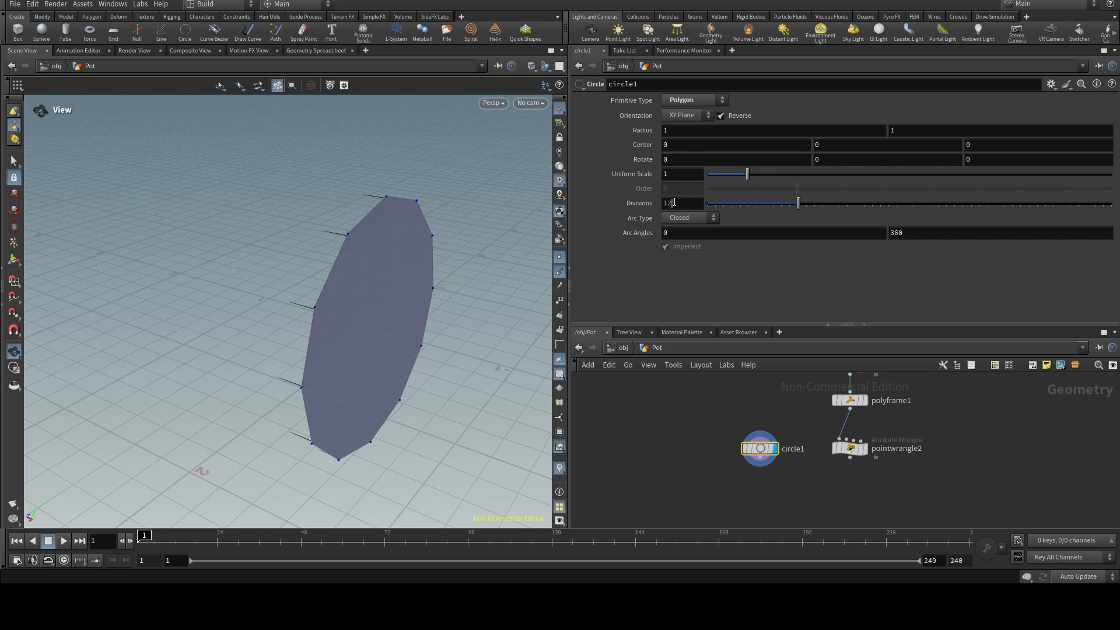
left_click_drag(675, 202, 638, 206)
type("36")
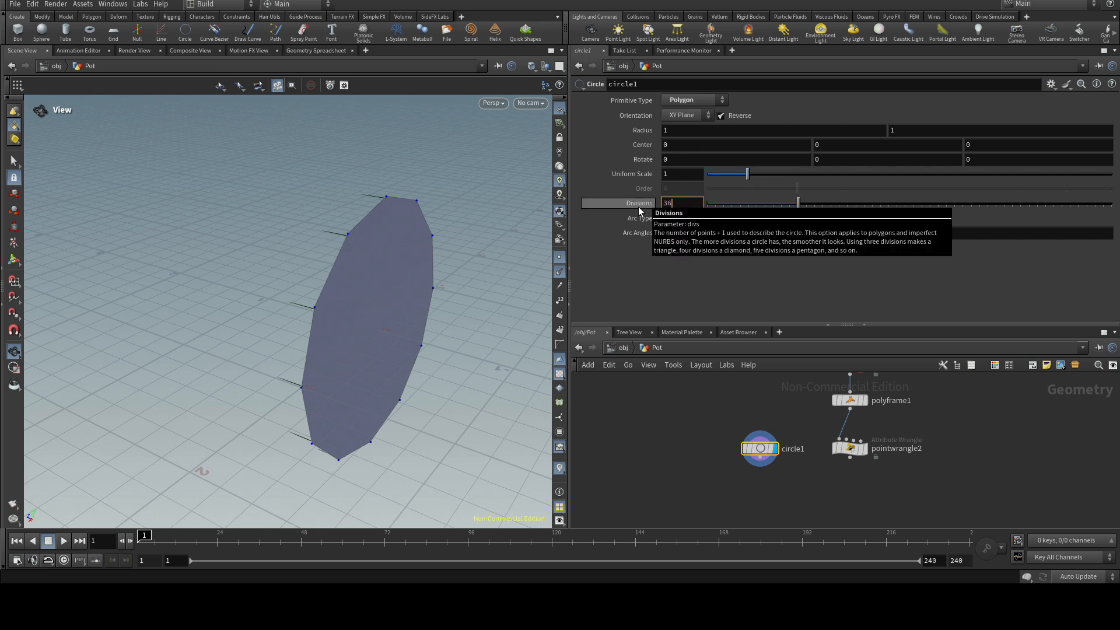
Confirm the circle's 36 divisions and turn off its Reverse option
key("Return")
left_click_drag(430, 272, 342, 310)
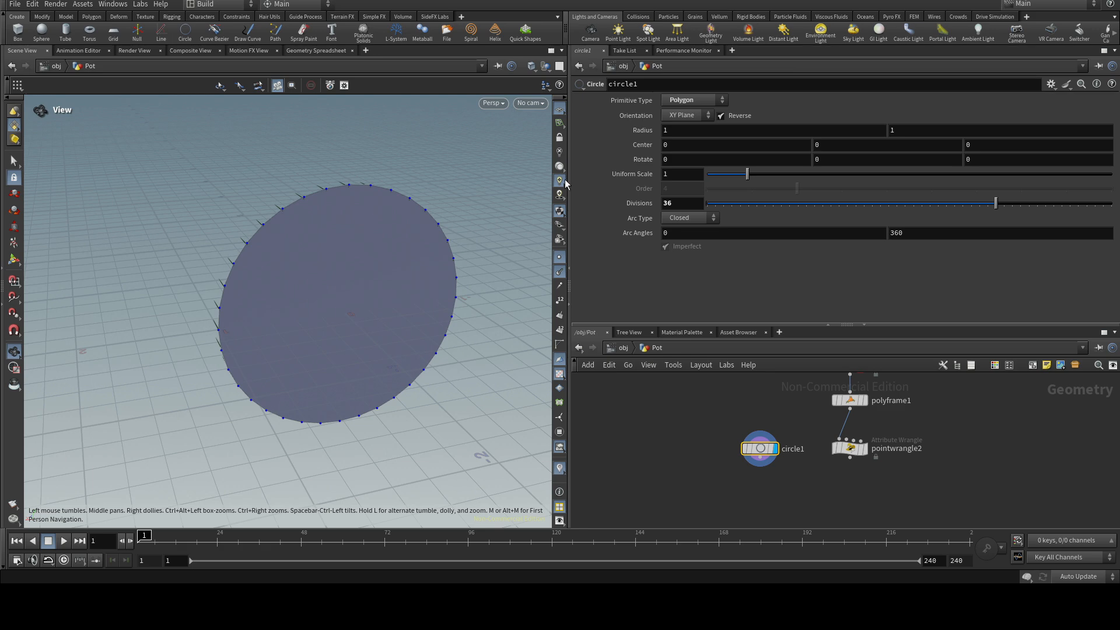
left_click(721, 115)
left_click_drag(317, 354, 241, 256)
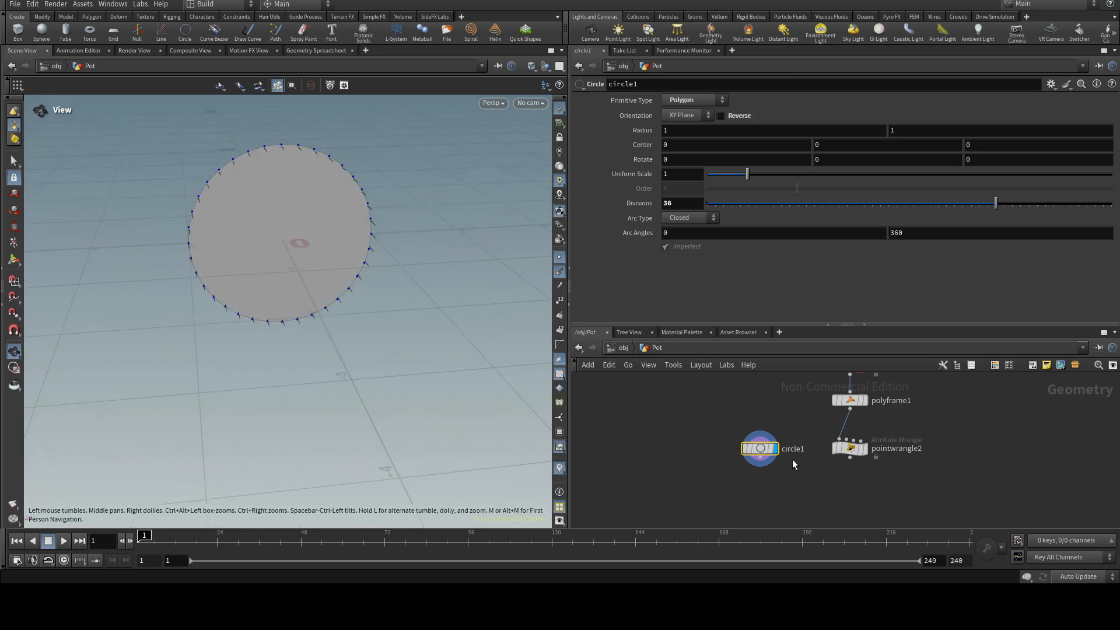
Add a For-Each Point loop fed by the second point wrangle and move the circle node level with the loop's begin node
middle_click_drag(786, 478, 733, 430)
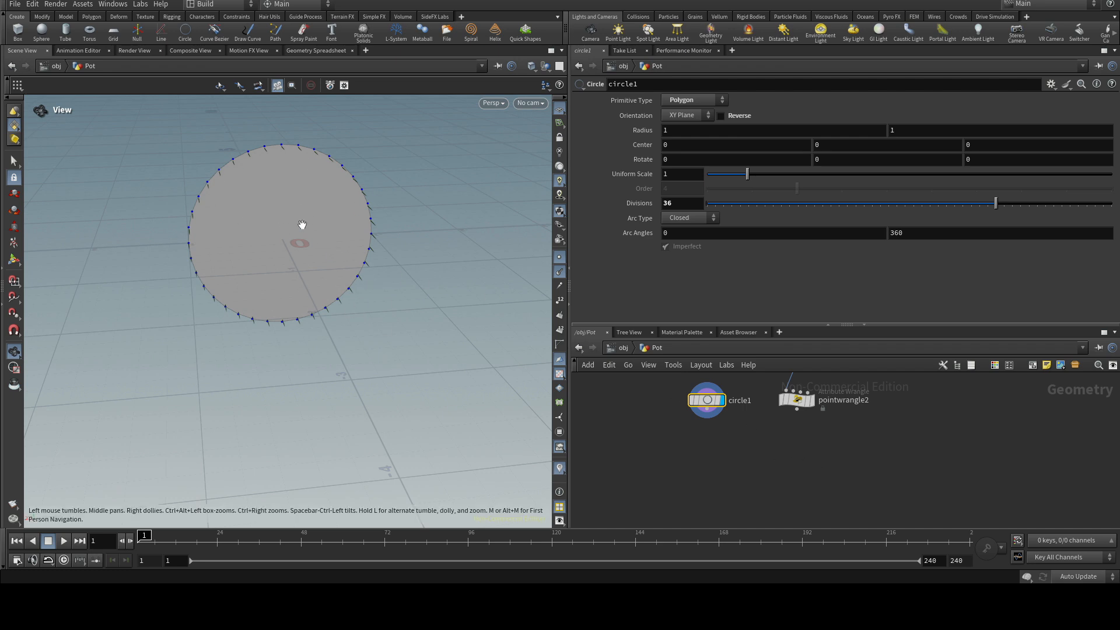
left_click(797, 410)
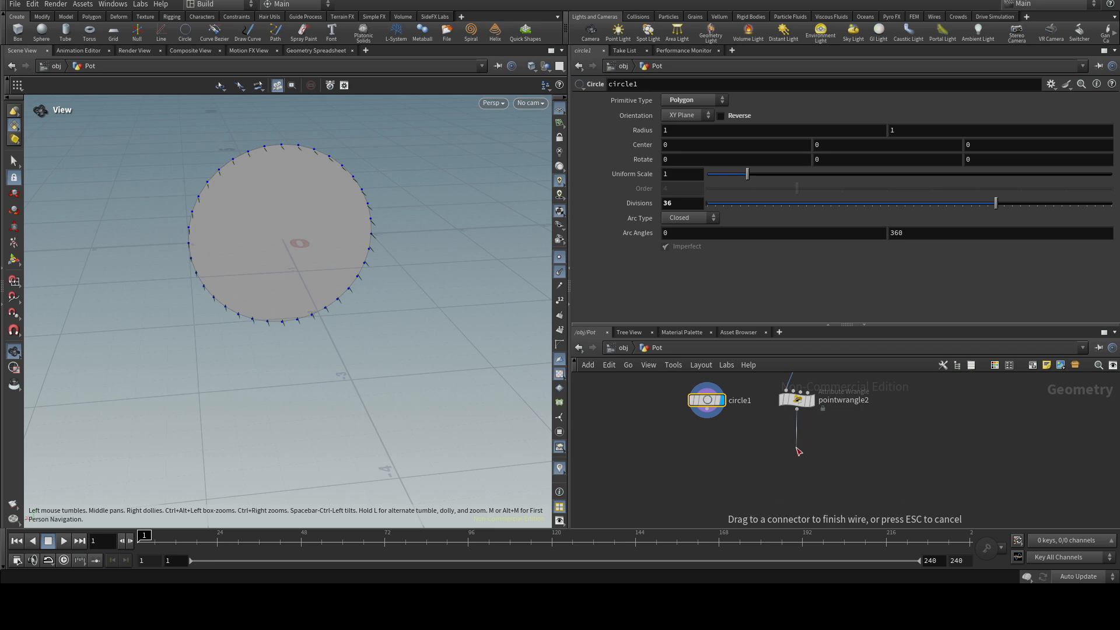
left_click(797, 450)
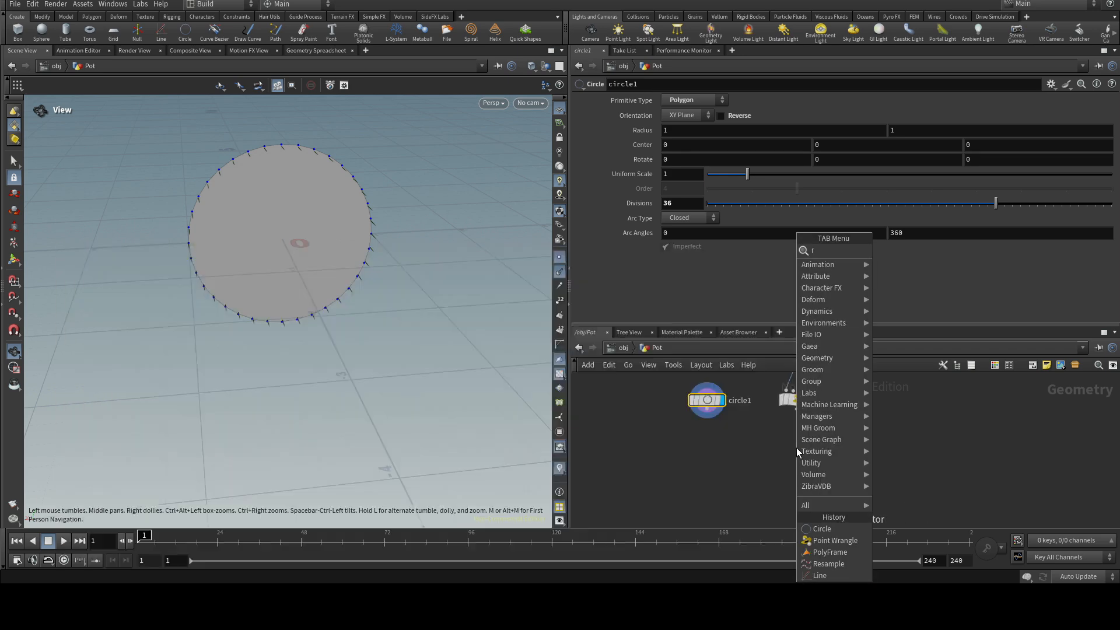
type("for")
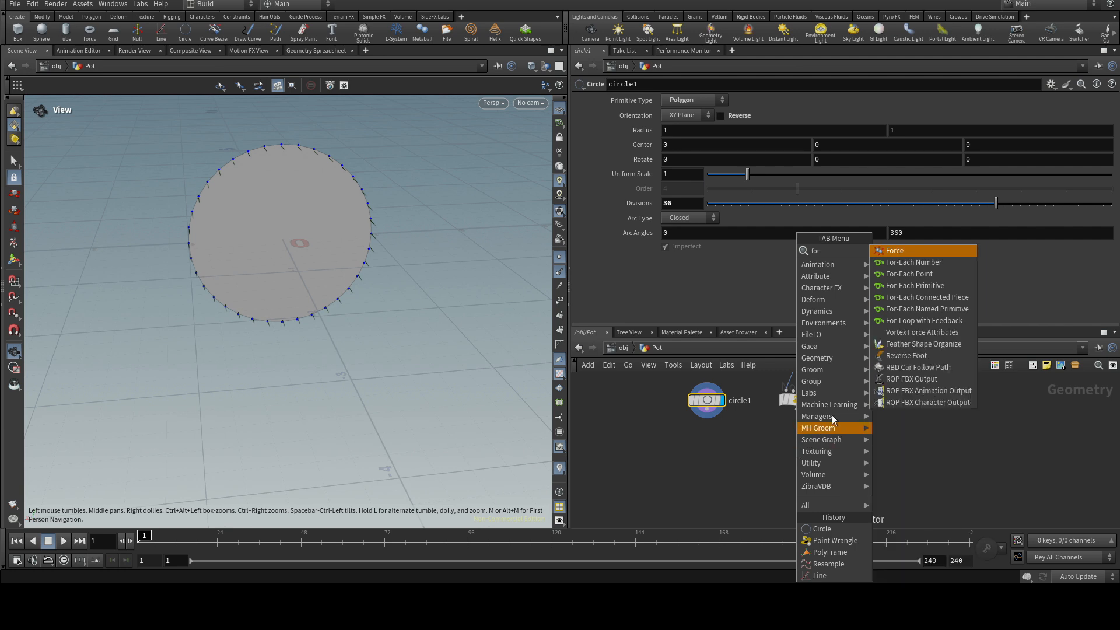
left_click(908, 277)
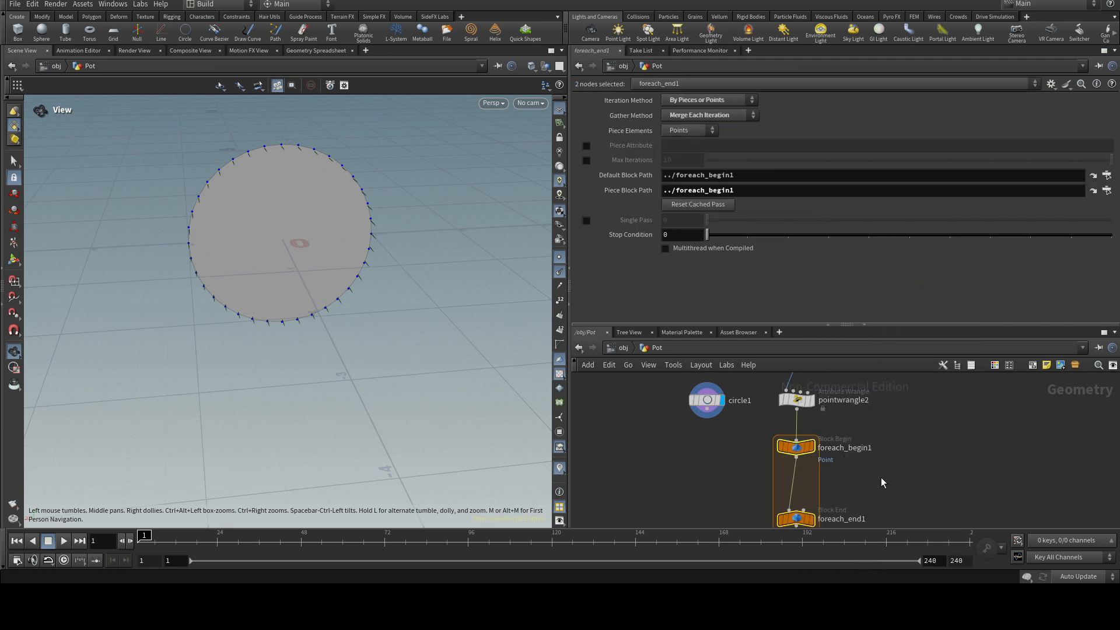
left_click_drag(704, 402, 696, 443)
Add a Copy to Points node and wire it into the For-Each Point loop's end node
middle_click_drag(722, 492, 693, 425)
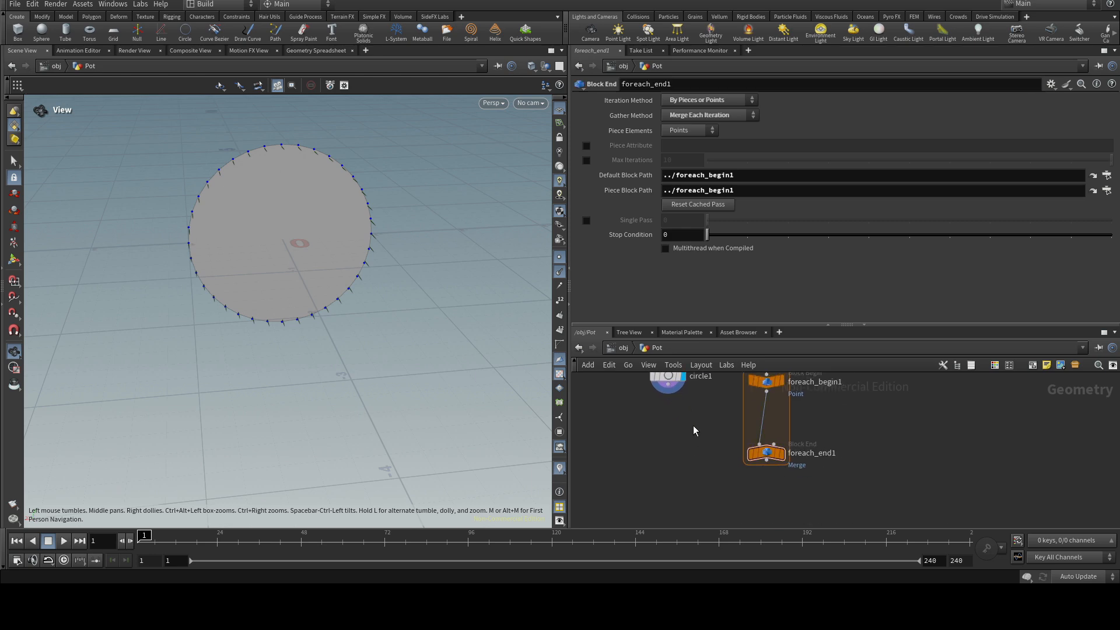
key("Tab")
type("cop")
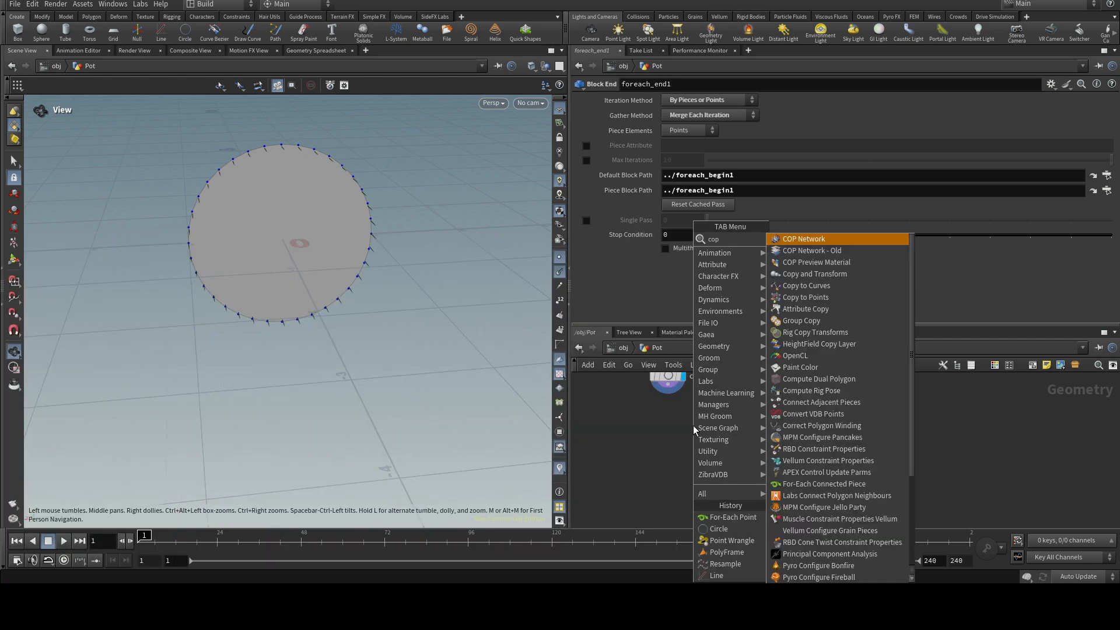
left_click(788, 298)
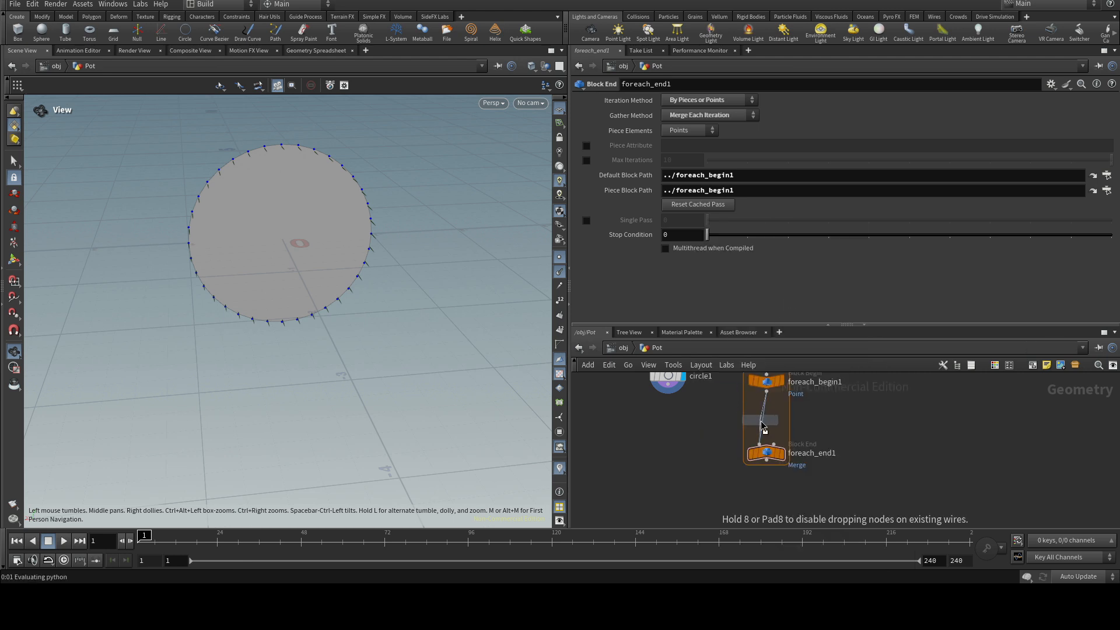
left_click(716, 432)
Connect the circle as Copy to Points' source geometry and place the node inside the loop with the begin node as target points
left_click_drag(668, 395, 718, 424)
left_click_drag(668, 394, 710, 410)
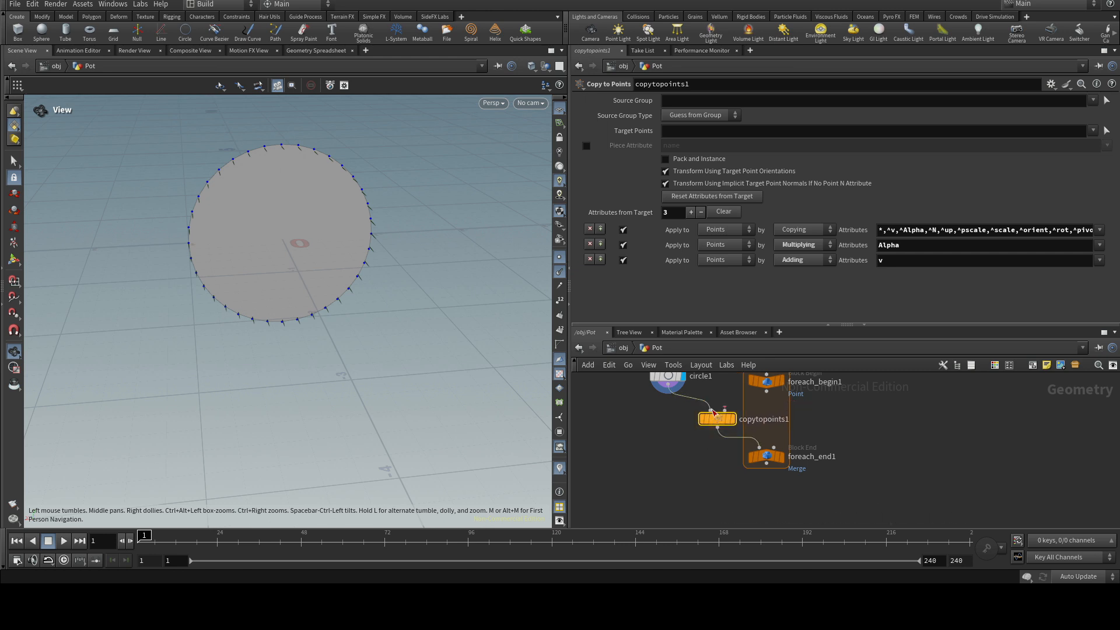
left_click_drag(725, 425, 769, 427)
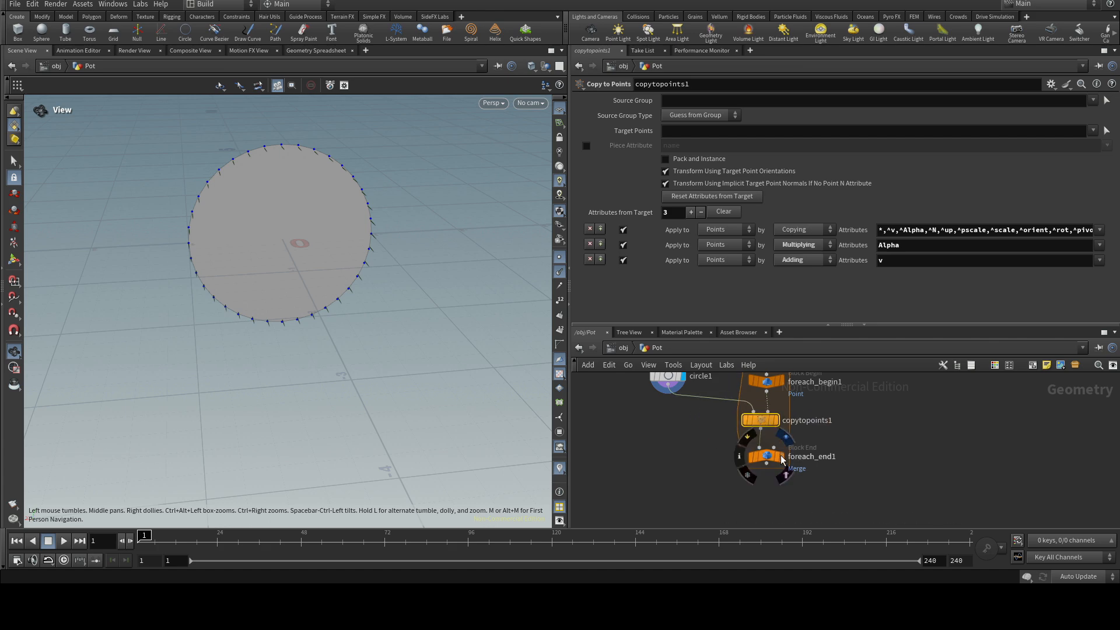
Display the For-Each loop's end node and inspect the stacked circles from the side
left_click(781, 456)
scroll(277, 207, "down", 2)
middle_click_drag(278, 207, 269, 315)
scroll(269, 315, "up", 3)
scroll(286, 340, "up", 4)
left_click_drag(286, 340, 442, 278)
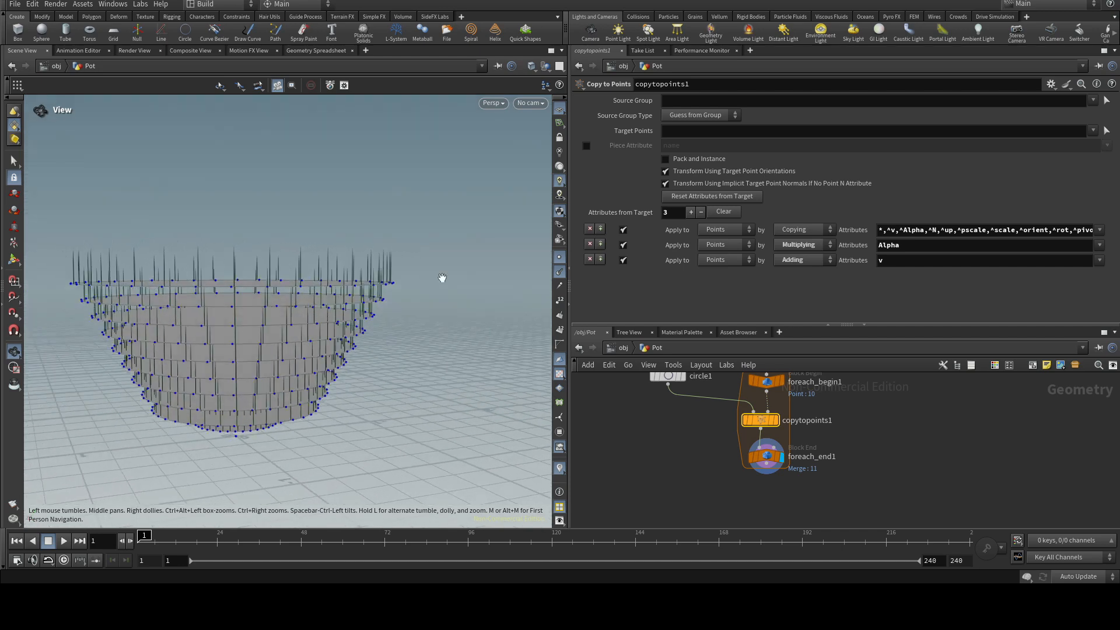
Turn off the display of point normals and point markers in the viewport
left_click(559, 272)
scroll(364, 343, "down", 1)
middle_click_drag(364, 343, 429, 412)
scroll(362, 387, "down", 2)
middle_click_drag(352, 427, 349, 355)
left_click_drag(349, 356, 325, 355)
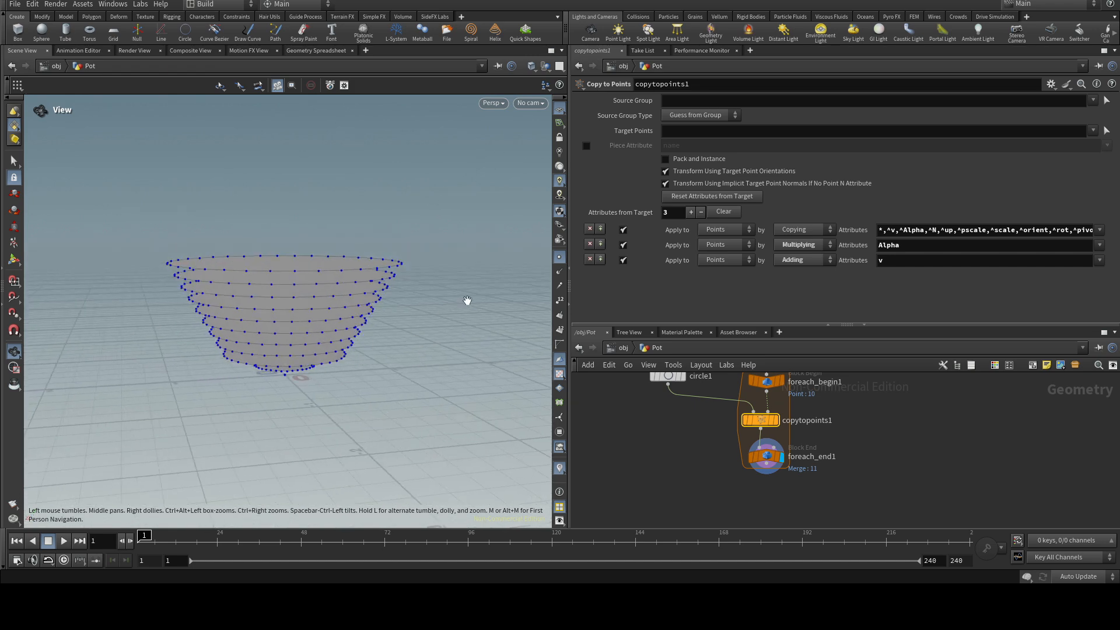
left_click(559, 259)
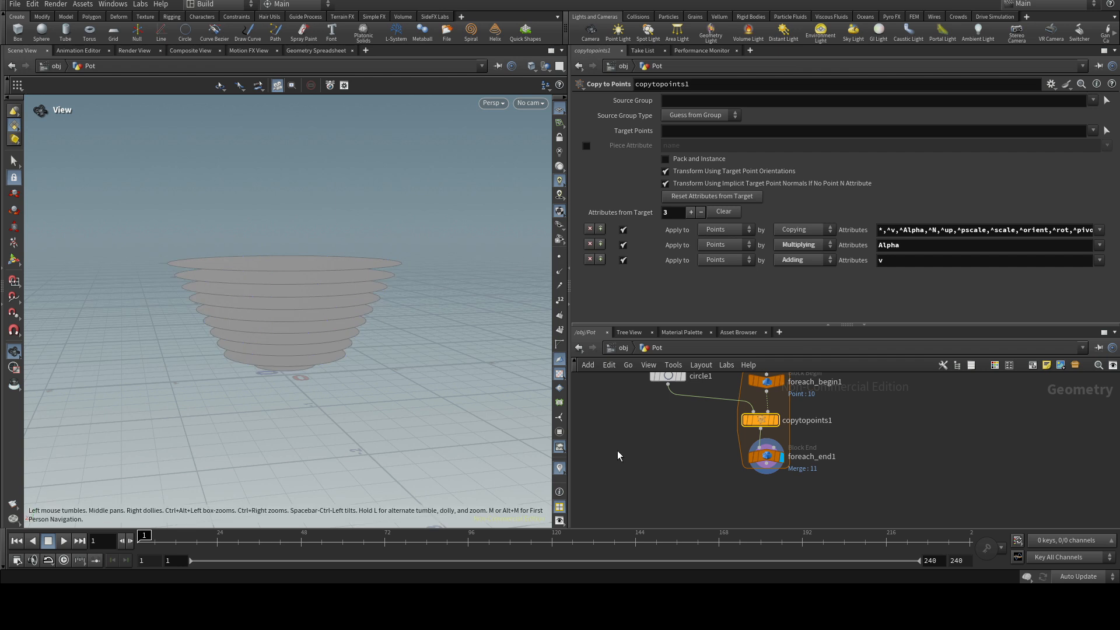
scroll(674, 463, "down", 3)
scroll(674, 463, "up", 2)
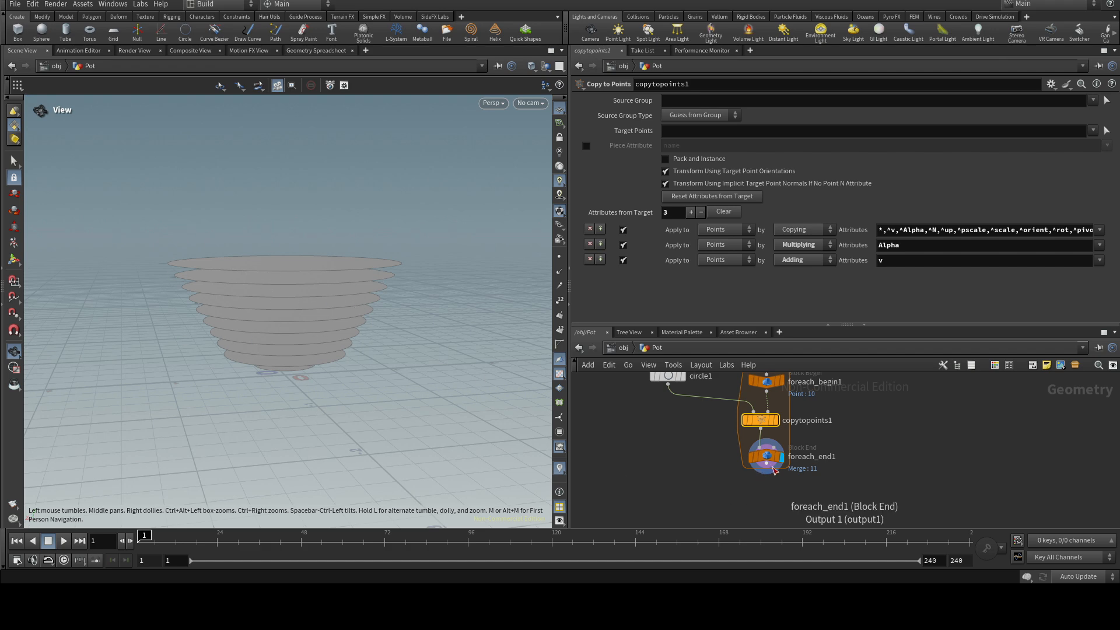
Add a Skin node after the For-Each loop's end node and display its surface
left_click_drag(766, 472, 768, 506)
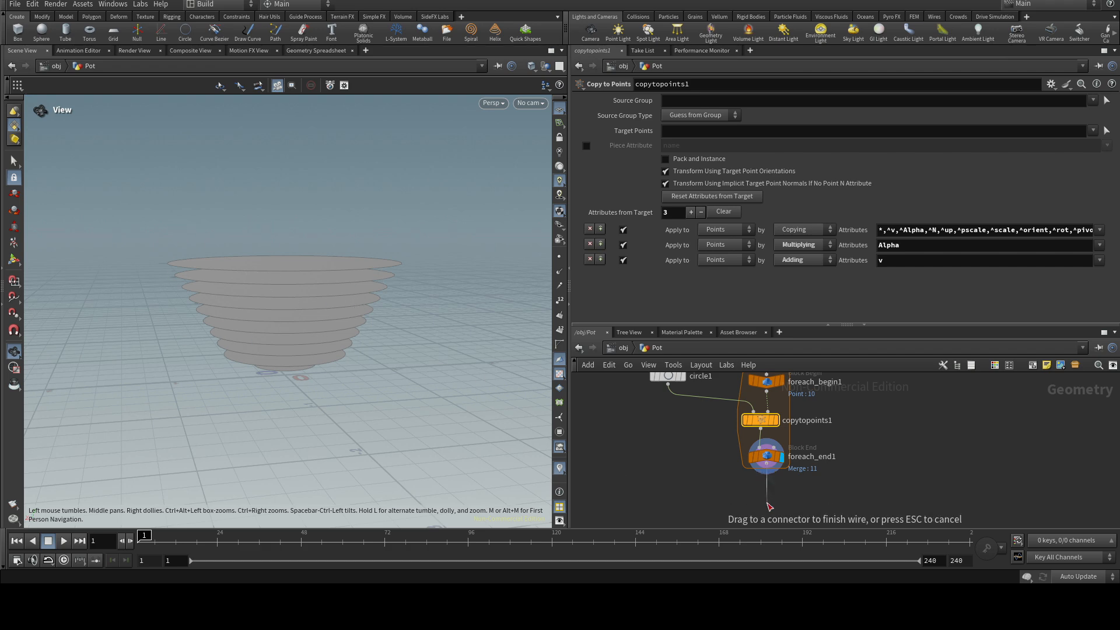
type("skin")
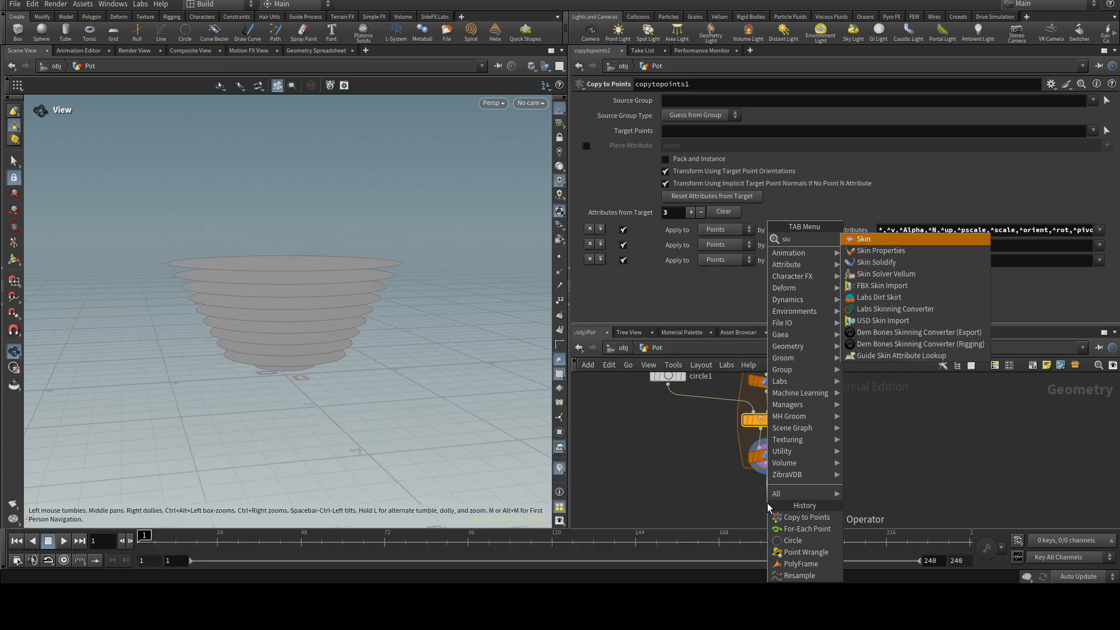
left_click(861, 240)
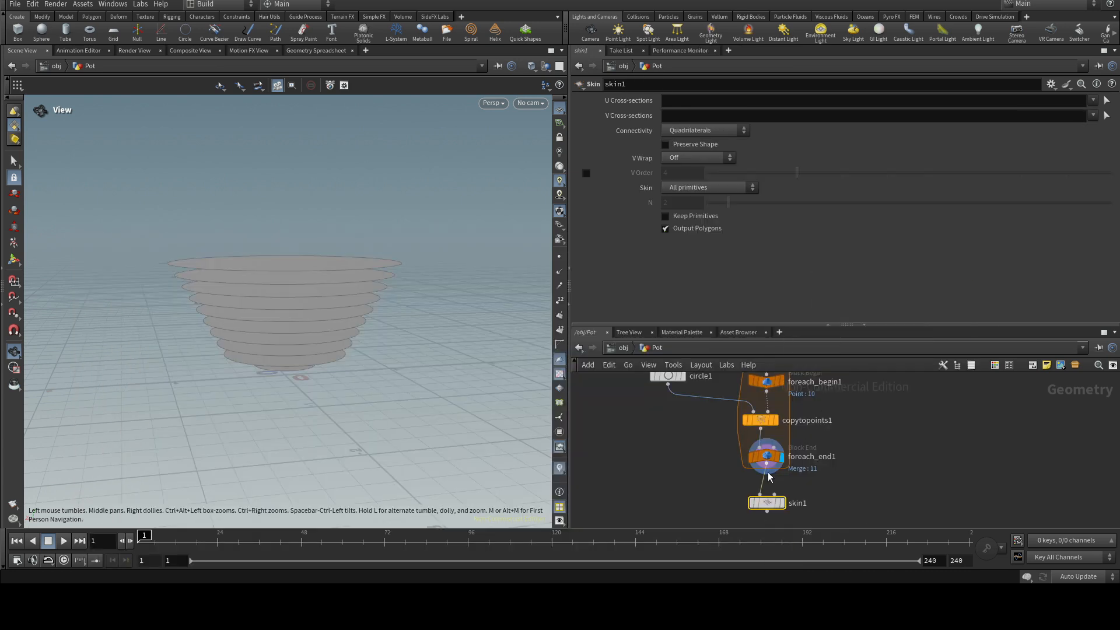
left_click(783, 501)
left_click_drag(342, 343, 348, 380)
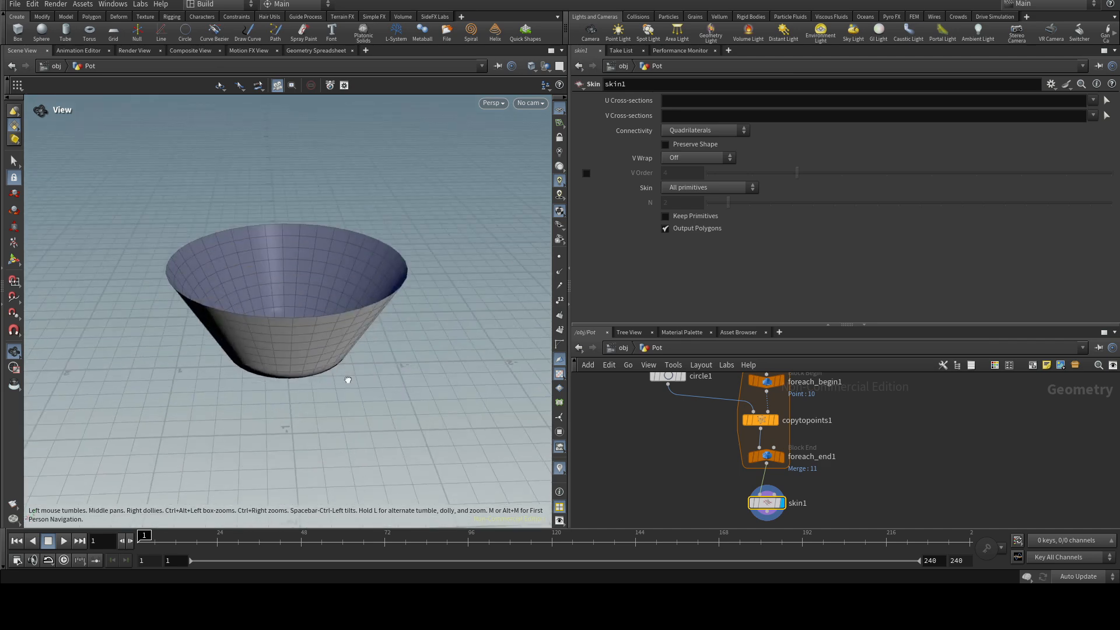
Remove the intermediate points from the ramp wrangle's Scale ramp, keeping only its two endpoints
scroll(852, 505, "down", 8)
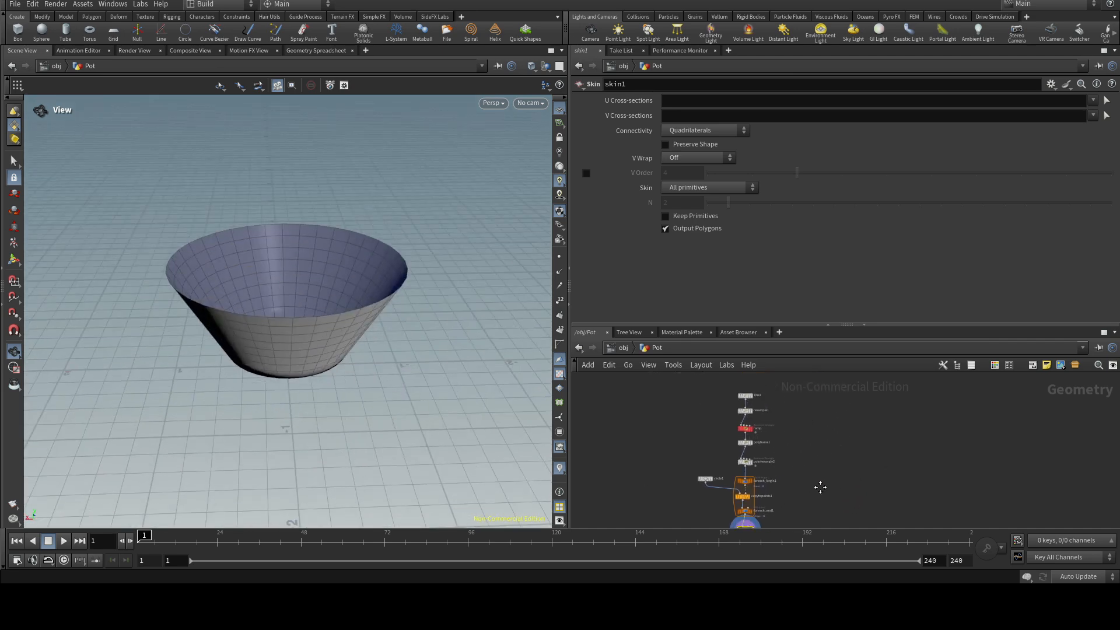
scroll(769, 423, "up", 6)
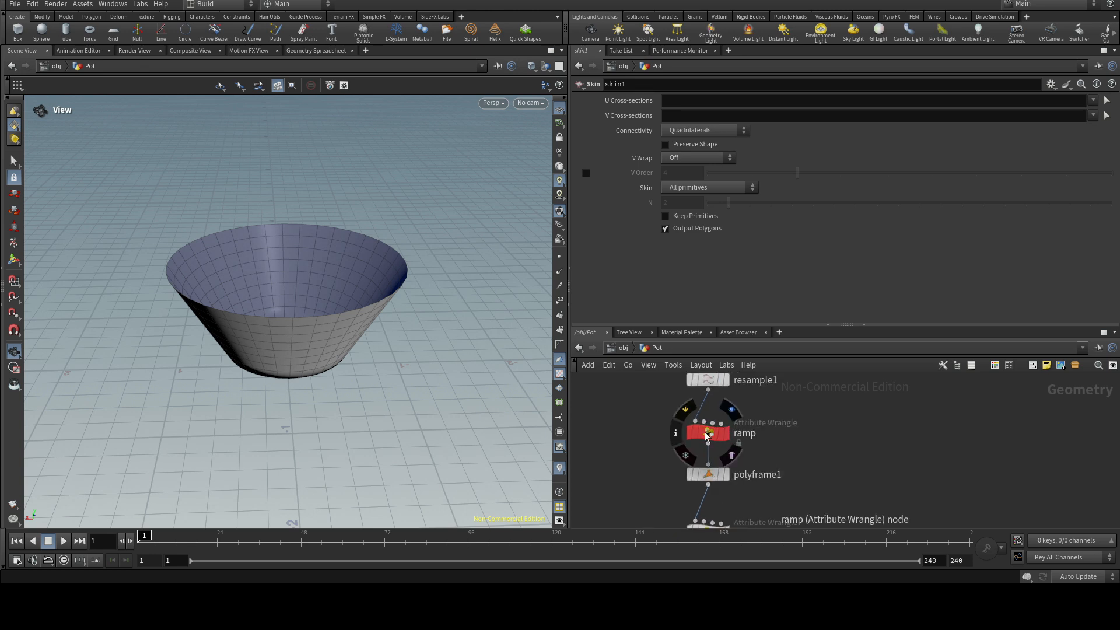
left_click(708, 433)
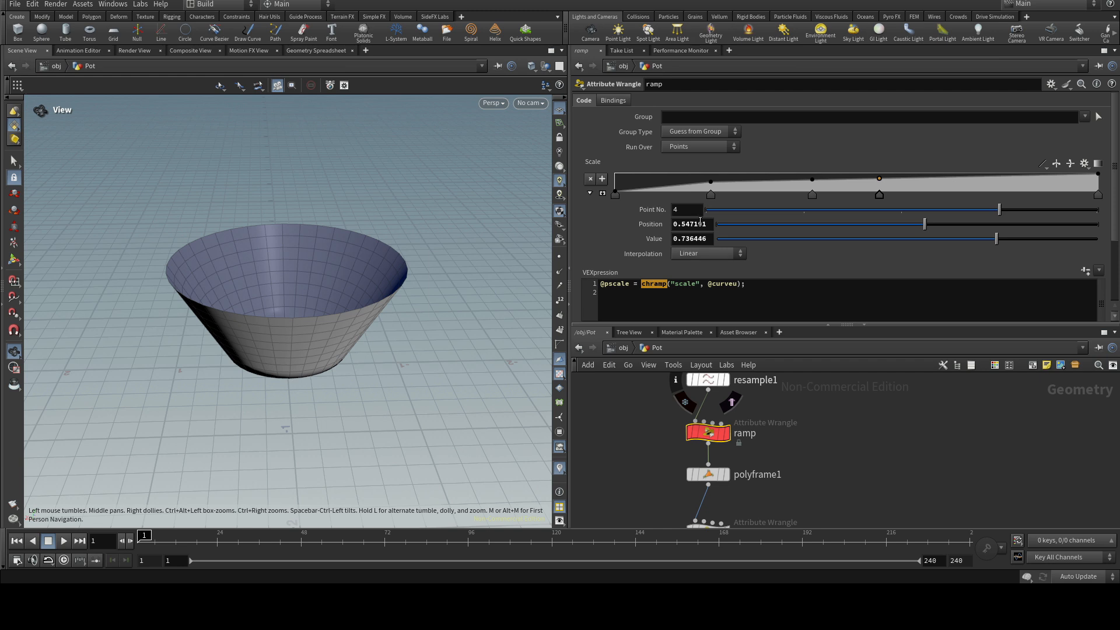
left_click_drag(711, 194, 1098, 173)
Set the interpolation of both Scale ramp endpoints to B-Spline
left_click(615, 197)
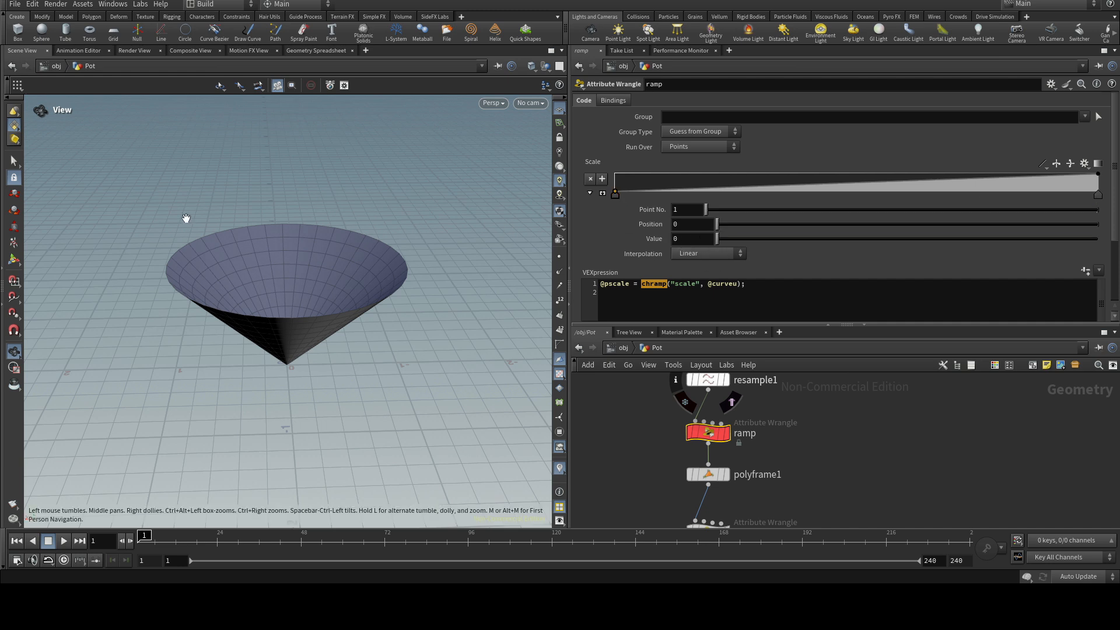
left_click(740, 254)
left_click(719, 323)
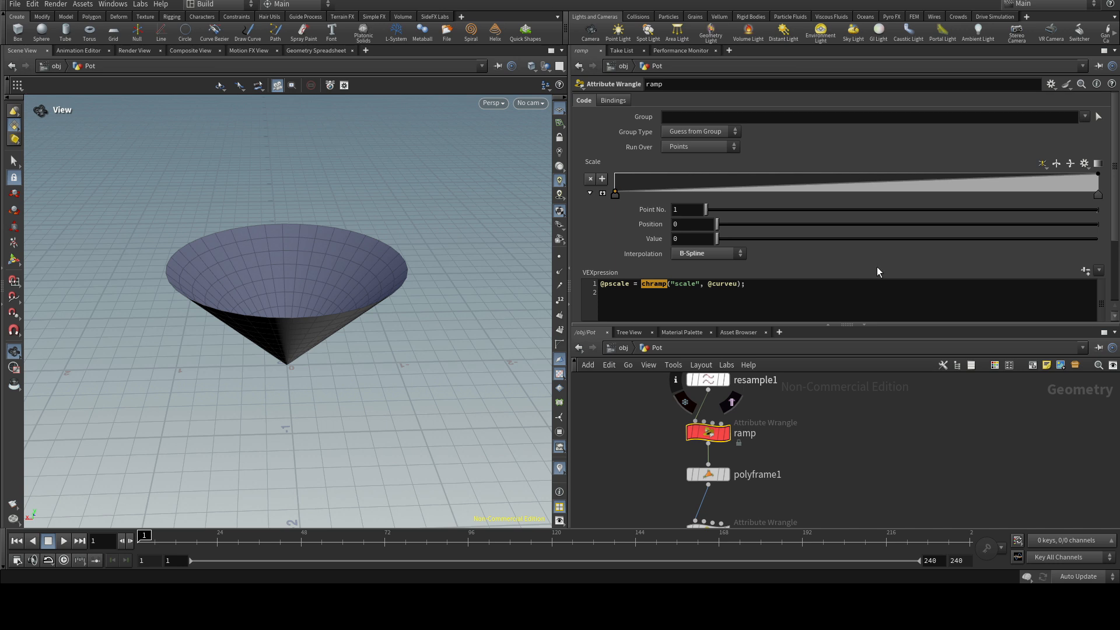
left_click(1096, 196)
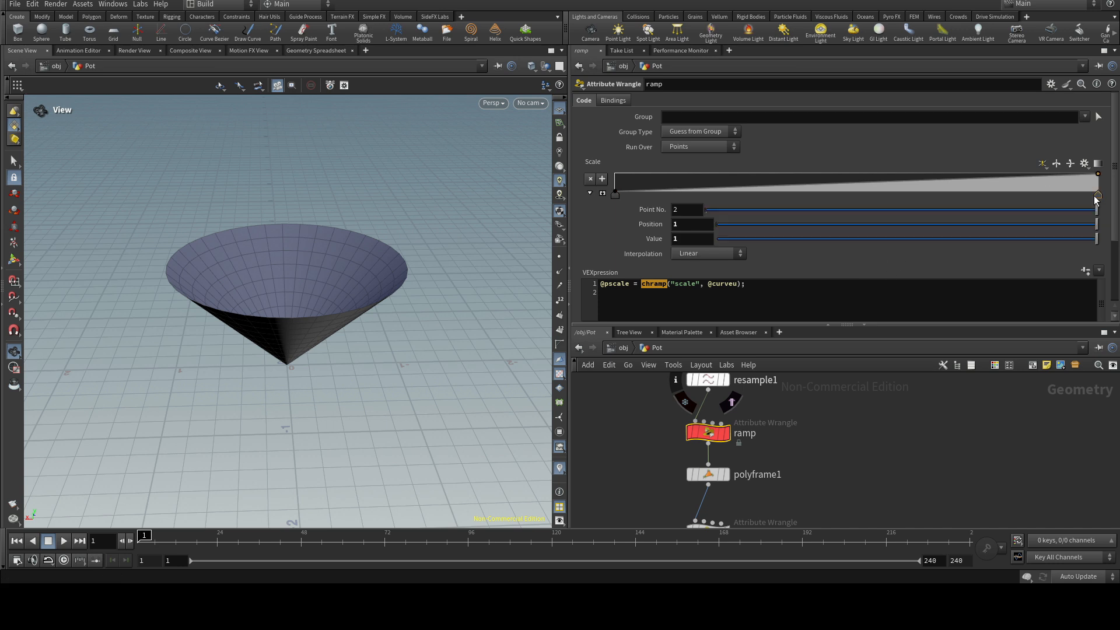
left_click(739, 257)
left_click(691, 322)
mouse_move(345, 365)
left_mouse_down()
mouse_move(341, 315)
mouse_move(368, 325)
mouse_move(355, 348)
left_mouse_up()
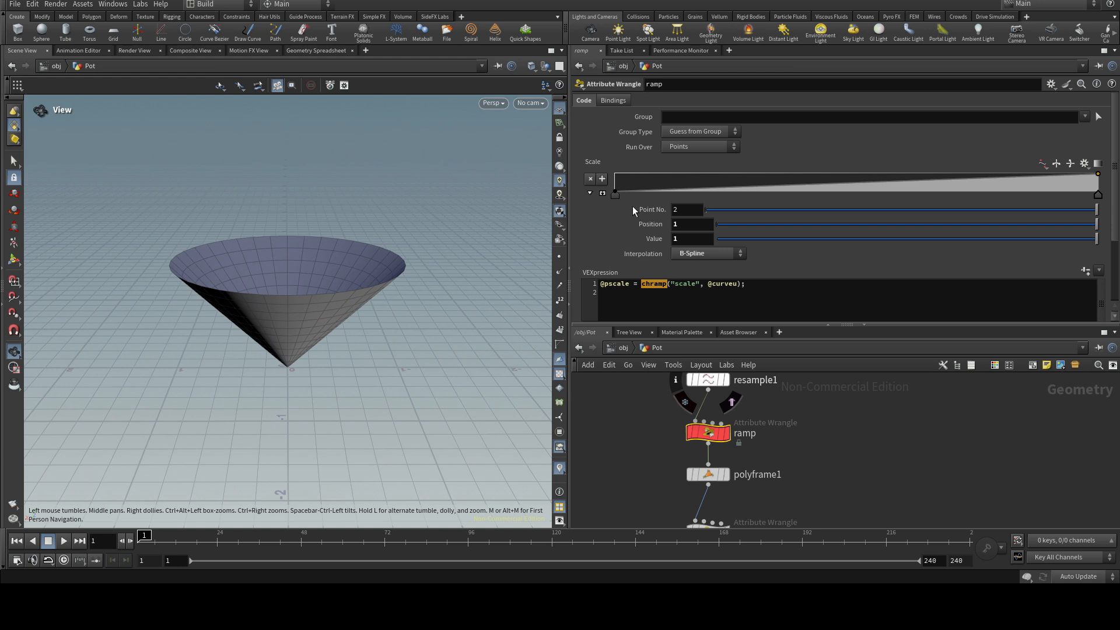
Raise the Scale ramp's first point to a value of 0.5 to widen the pot's base
left_click(616, 196)
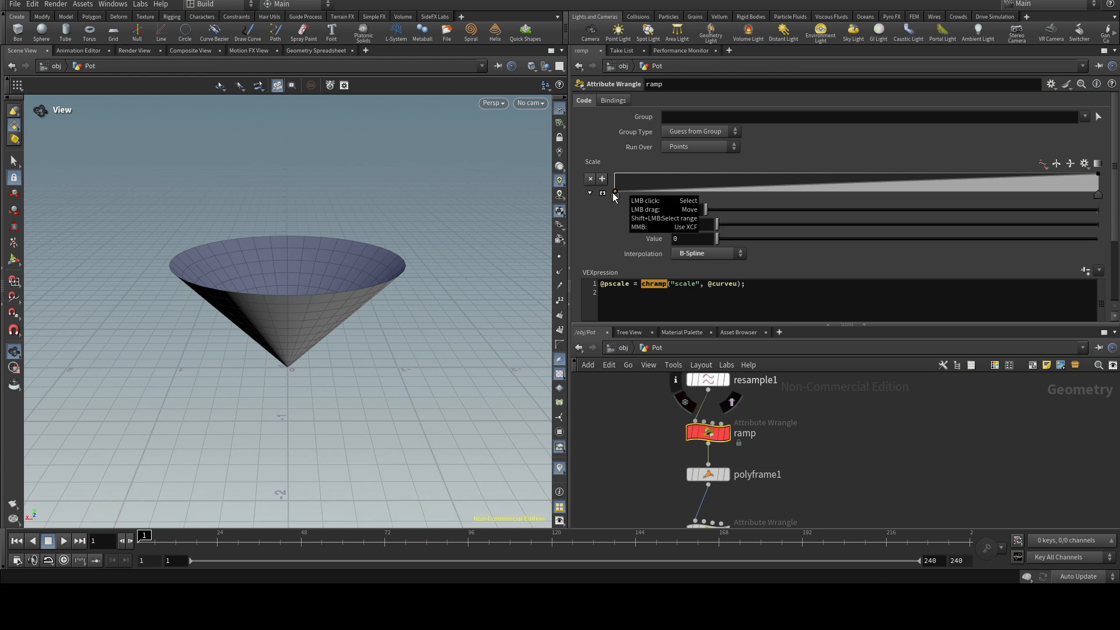
left_click_drag(611, 193, 609, 183)
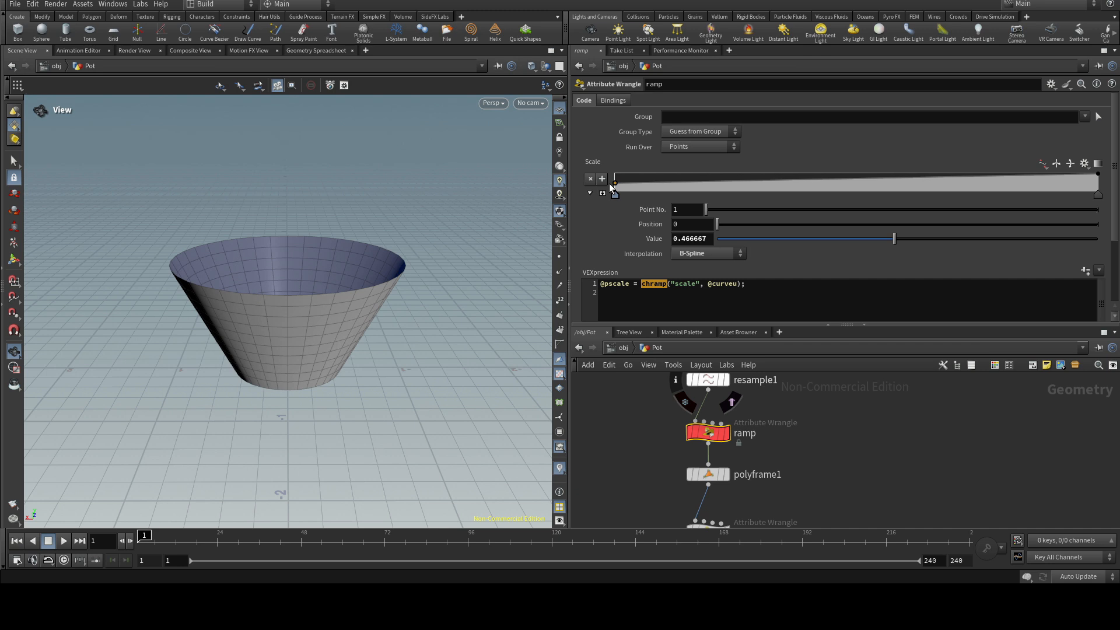
left_click_drag(608, 184, 607, 183)
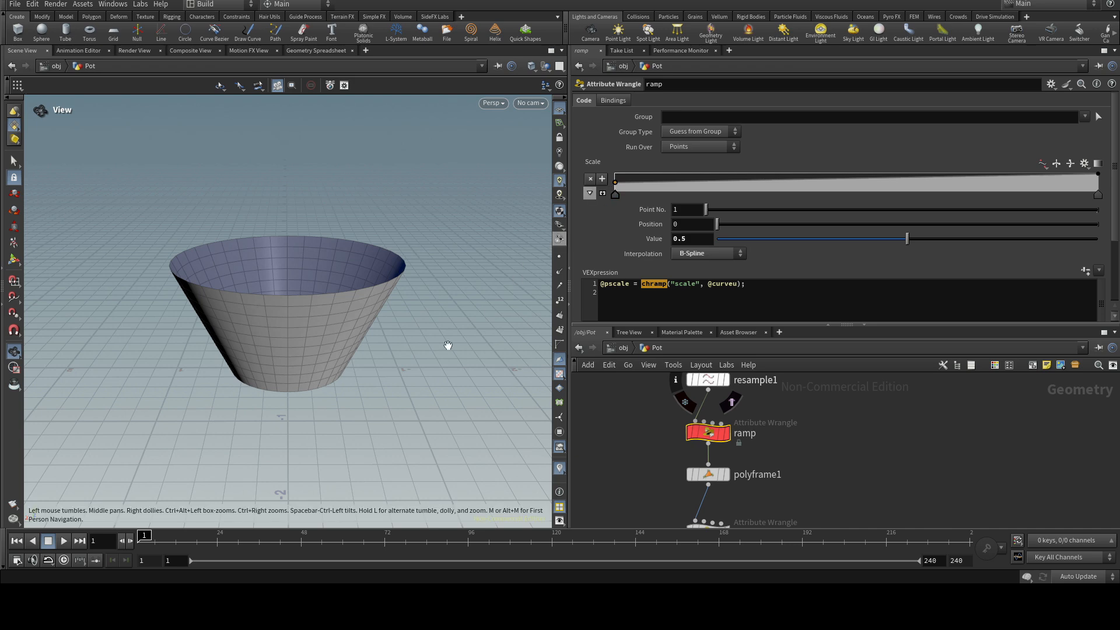
left_click_drag(420, 352, 396, 358)
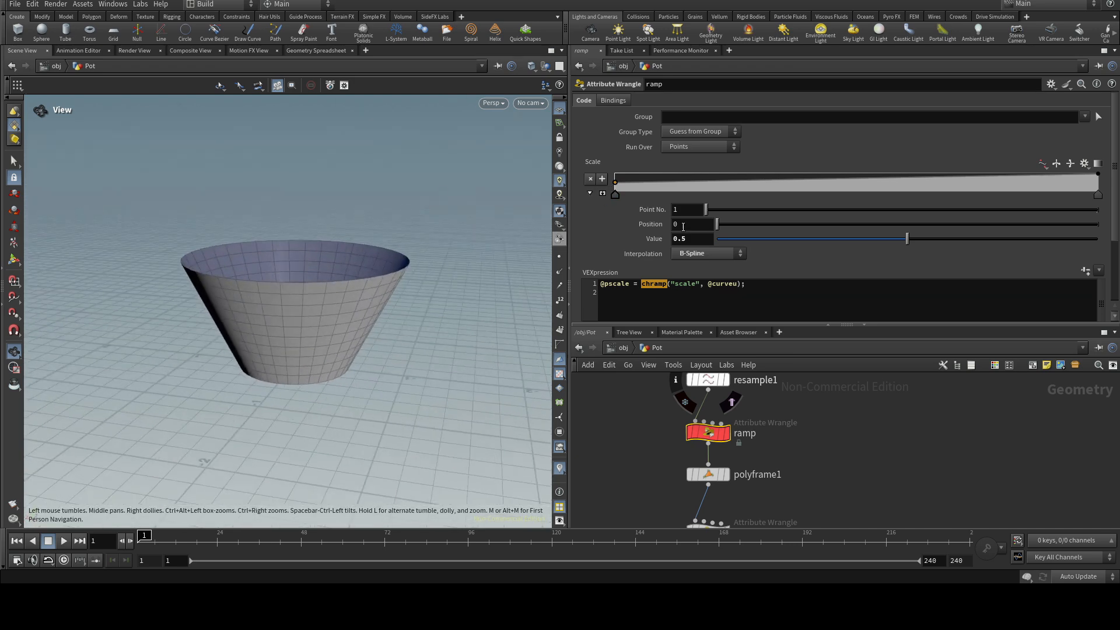
Add a Scale ramp point near the start and adjust it to position 0.15942 and value 0.666667, rounding the pot's lower wall
left_click(716, 192)
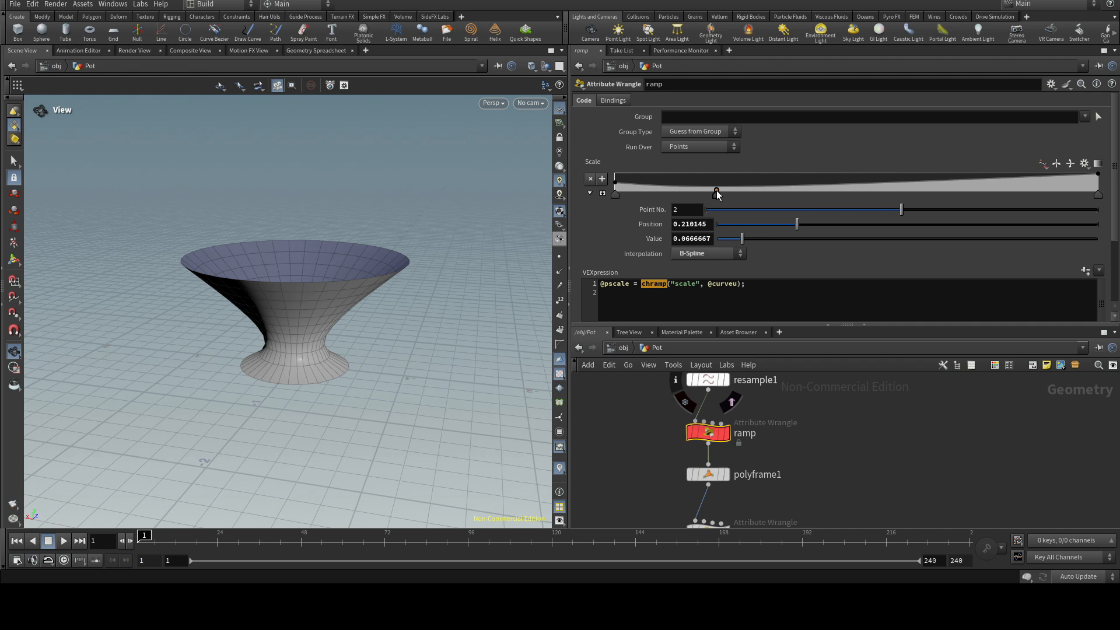
left_click_drag(717, 187, 692, 187)
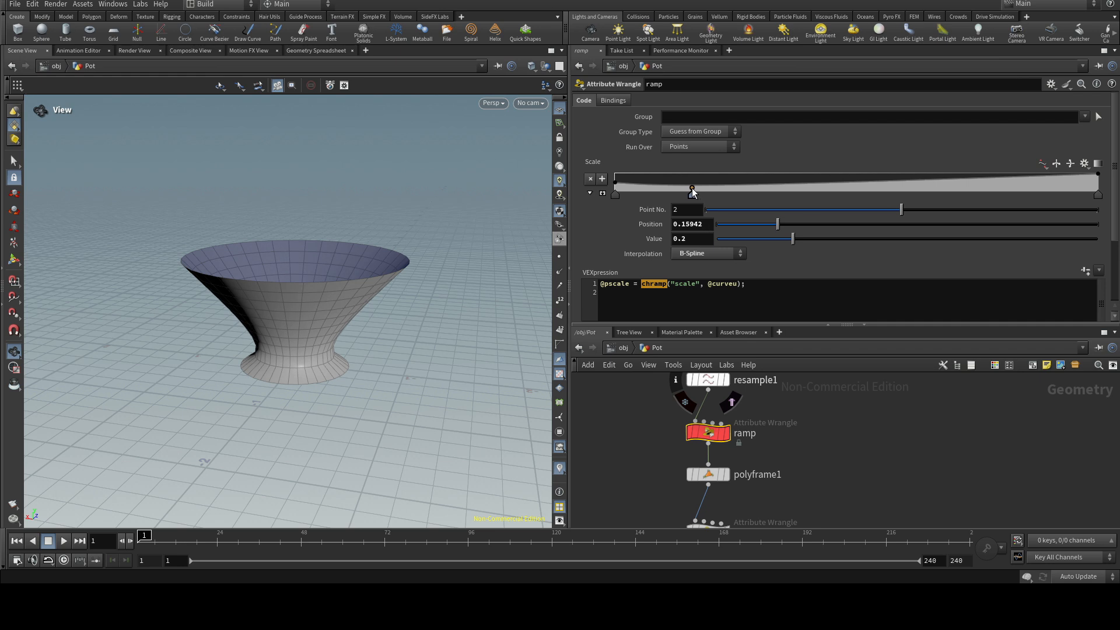
left_click_drag(691, 188, 692, 182)
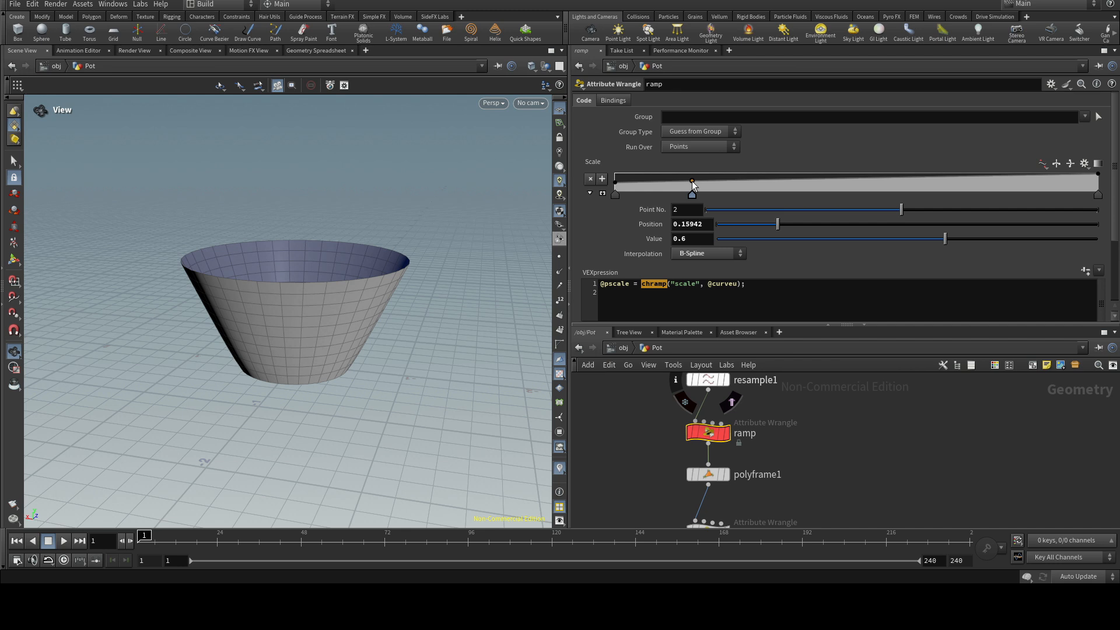
left_click_drag(692, 182, 693, 181)
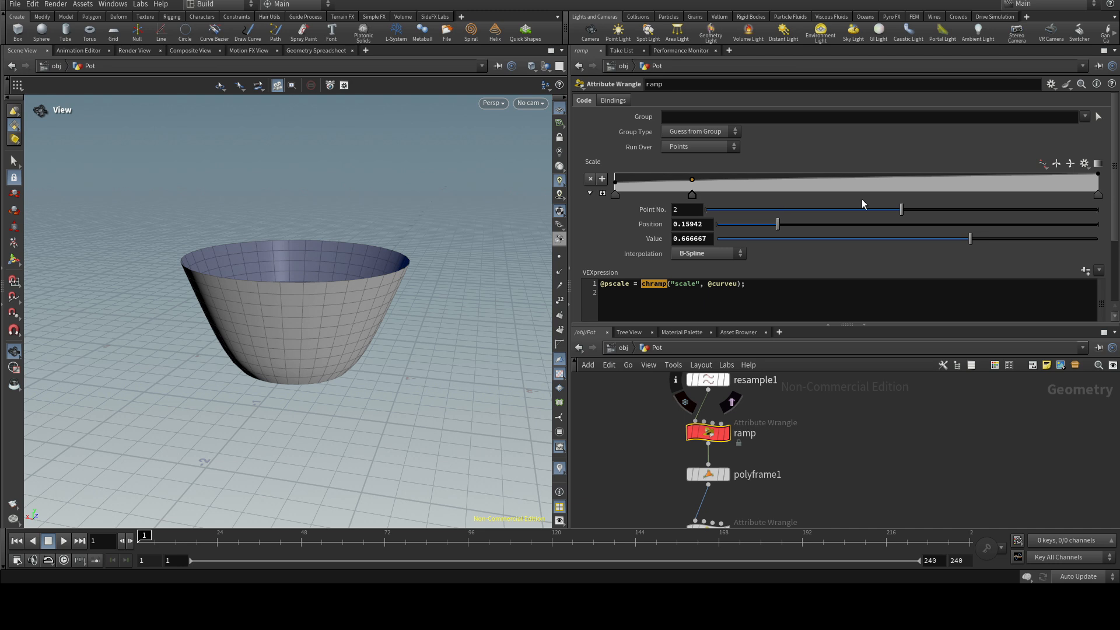
Add a Scale ramp point at position 0.483092 with value 0.6, and lower the ramp's last point to 0.533333 to narrow the rim
left_click(878, 190)
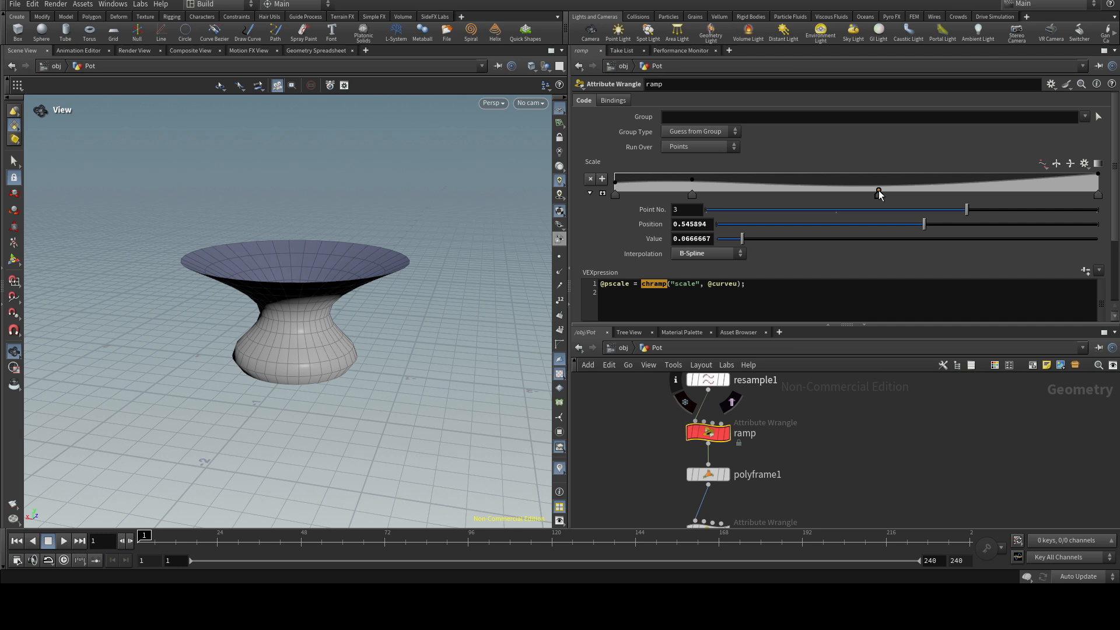
left_click_drag(879, 191, 848, 180)
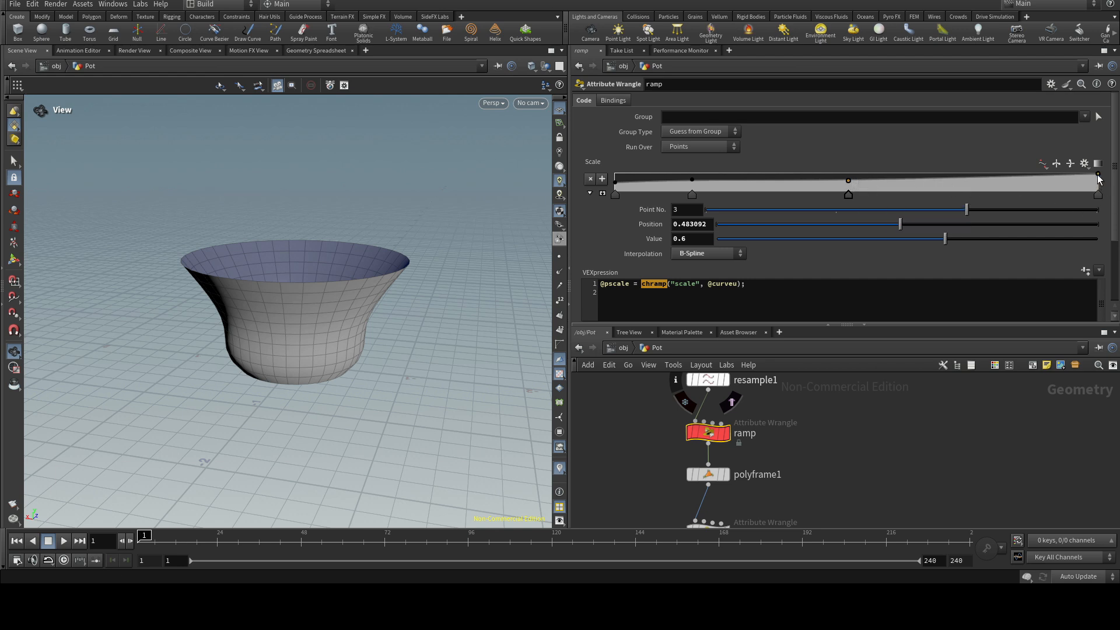
mouse_move(1097, 175)
left_mouse_down()
mouse_move(1099, 195)
mouse_move(1098, 184)
left_mouse_up()
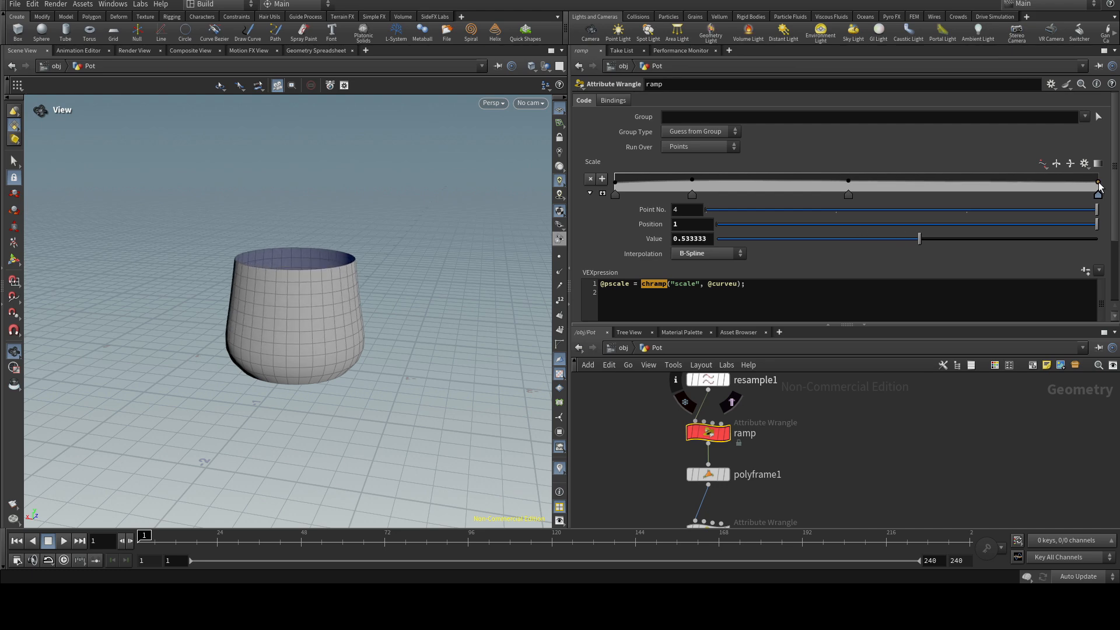
left_click_drag(440, 315, 403, 335)
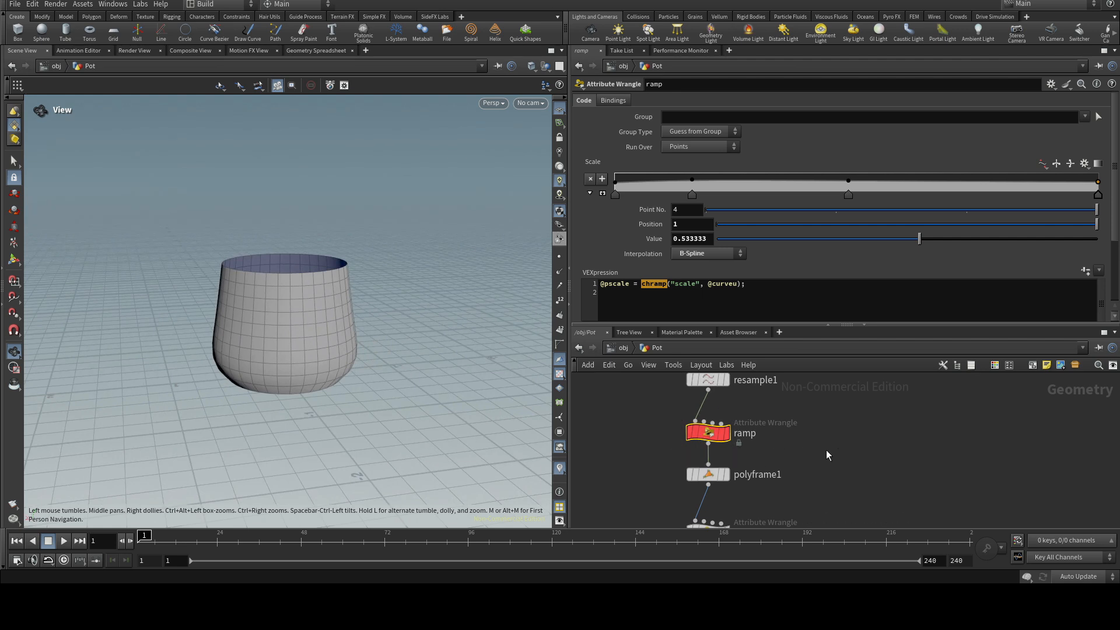
Add a PolyFill node after skin1 and make it the displayed node to close the pot's openings
middle_click_drag(863, 469, 893, 309)
middle_click_drag(913, 487, 908, 324)
left_click(737, 412)
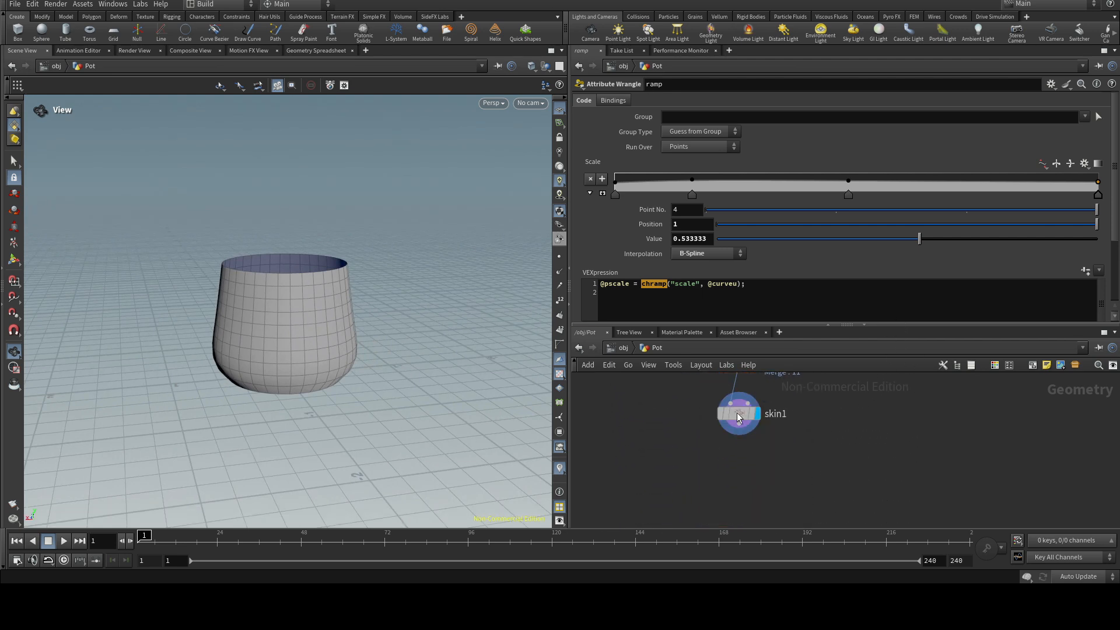
left_click_drag(738, 424, 740, 460)
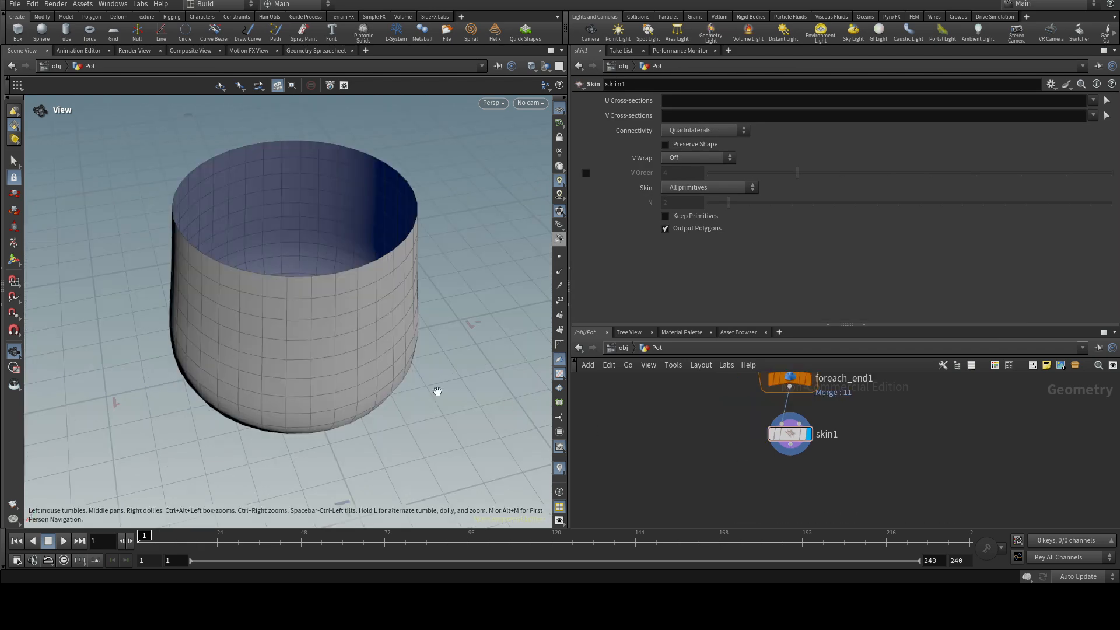
left_click_drag(438, 392, 440, 244)
right_click_drag(406, 422, 400, 476)
left_click_drag(400, 477, 312, 335)
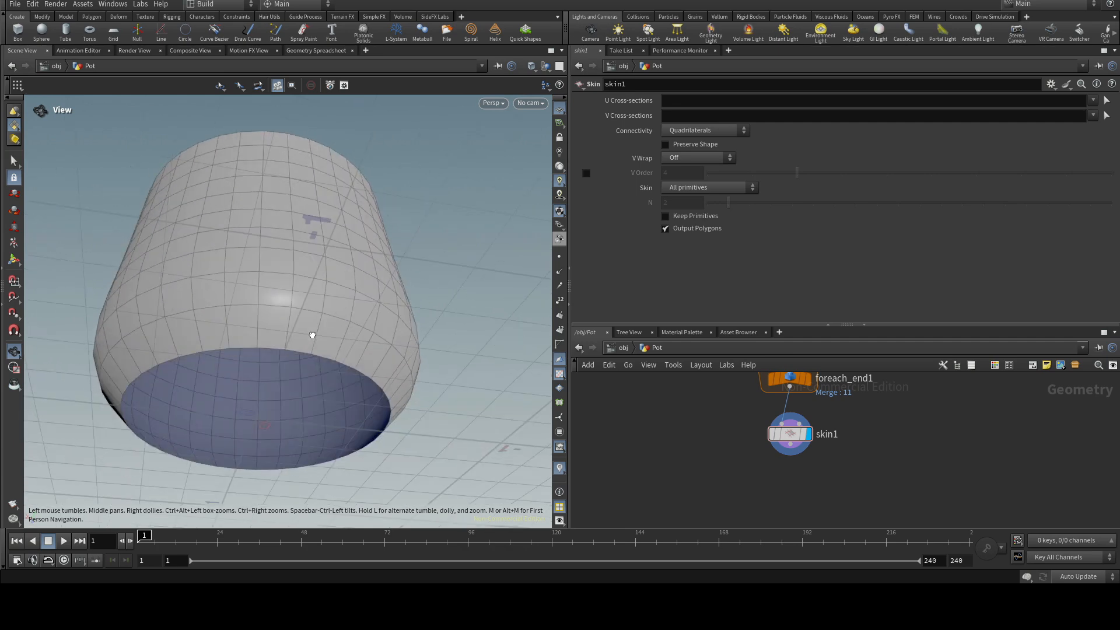
left_click(790, 445)
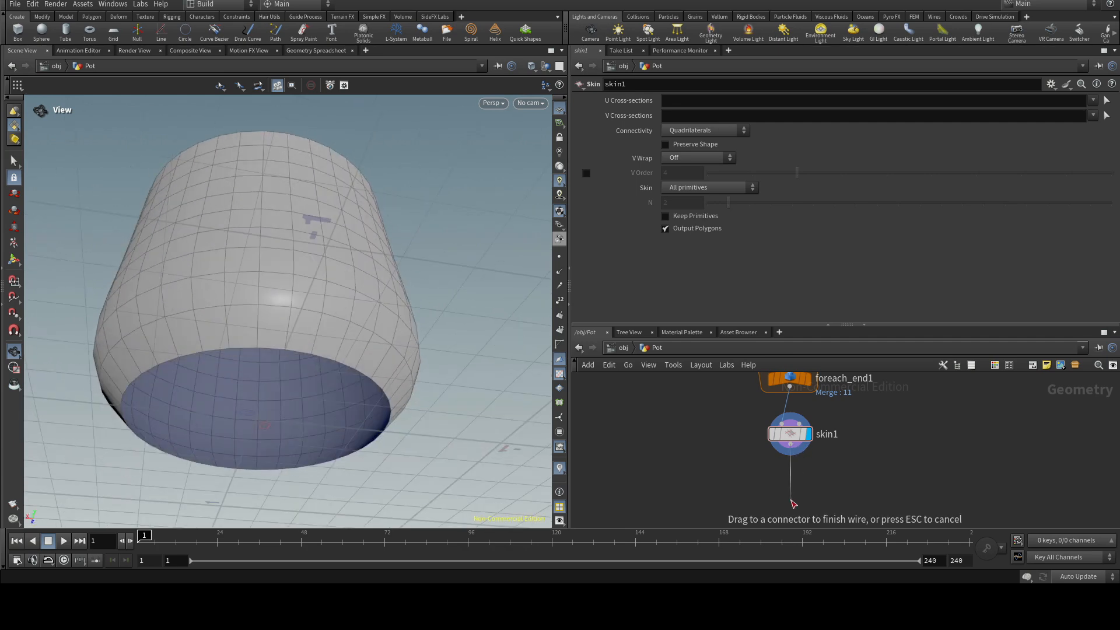
left_click(792, 505)
type("poly")
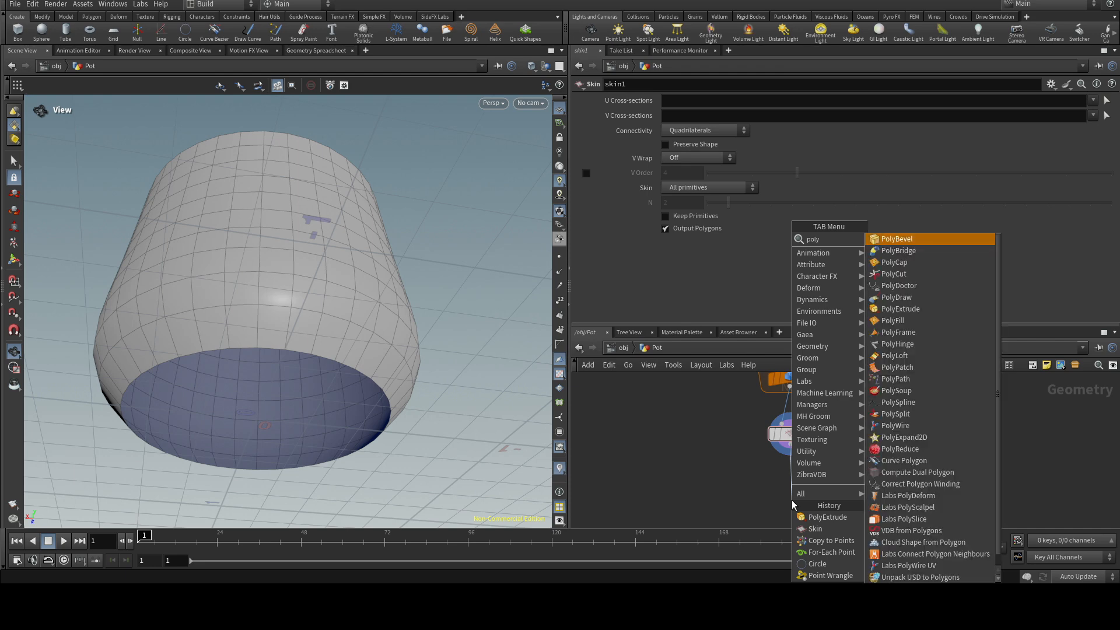
left_click(892, 320)
left_click(810, 499)
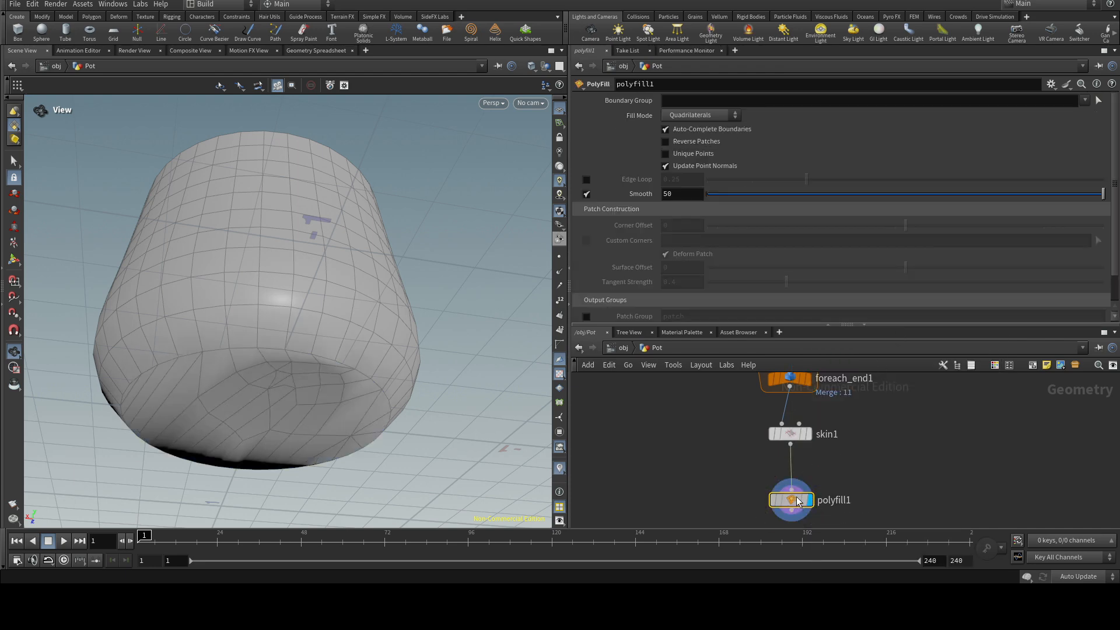
Set polyfill1's Boundary Group to the edge loop around the pot's base opening so that only the bottom is filled
left_click_drag(336, 369, 338, 451)
left_click_drag(334, 210, 342, 355)
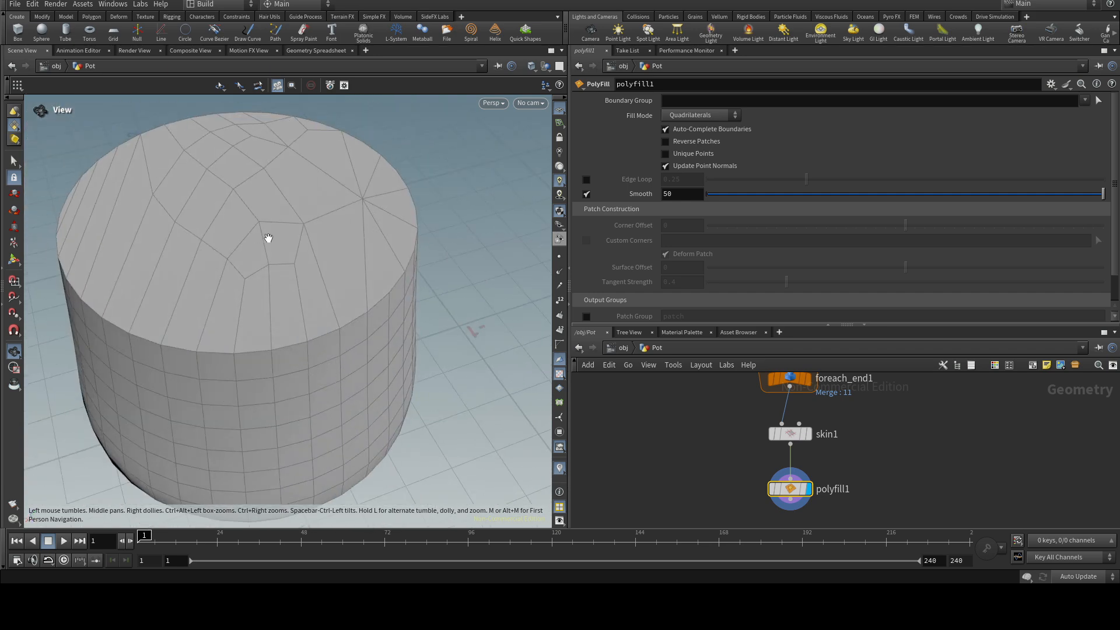
left_click_drag(342, 370, 300, 194)
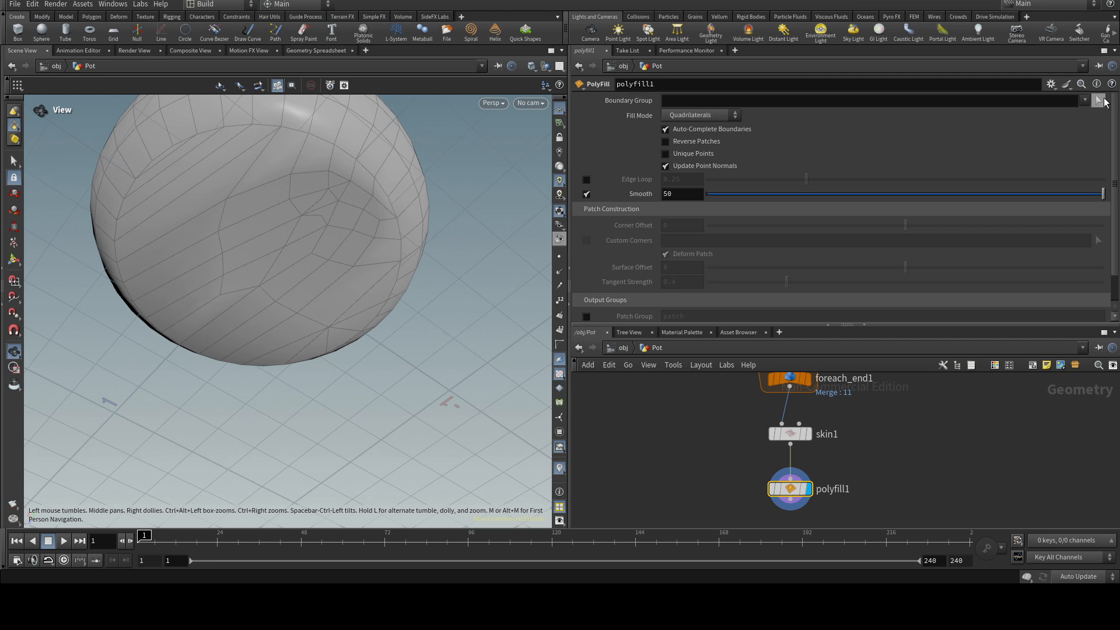
left_click(1098, 101)
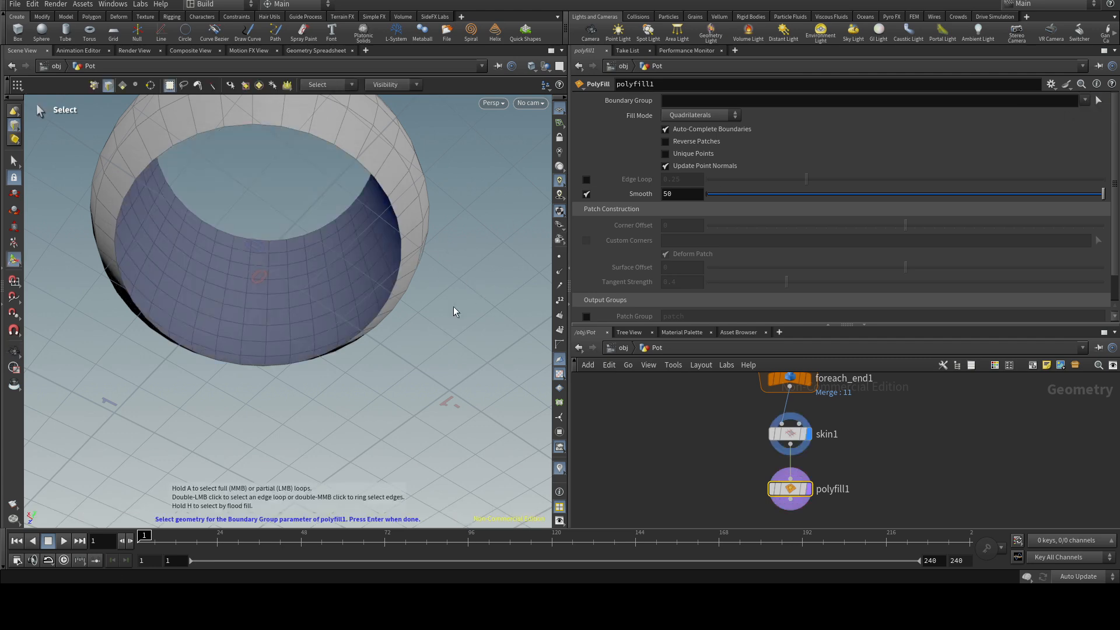
key("Escape")
left_click_drag(467, 265, 454, 359)
left_click(325, 316)
double_click(288, 315)
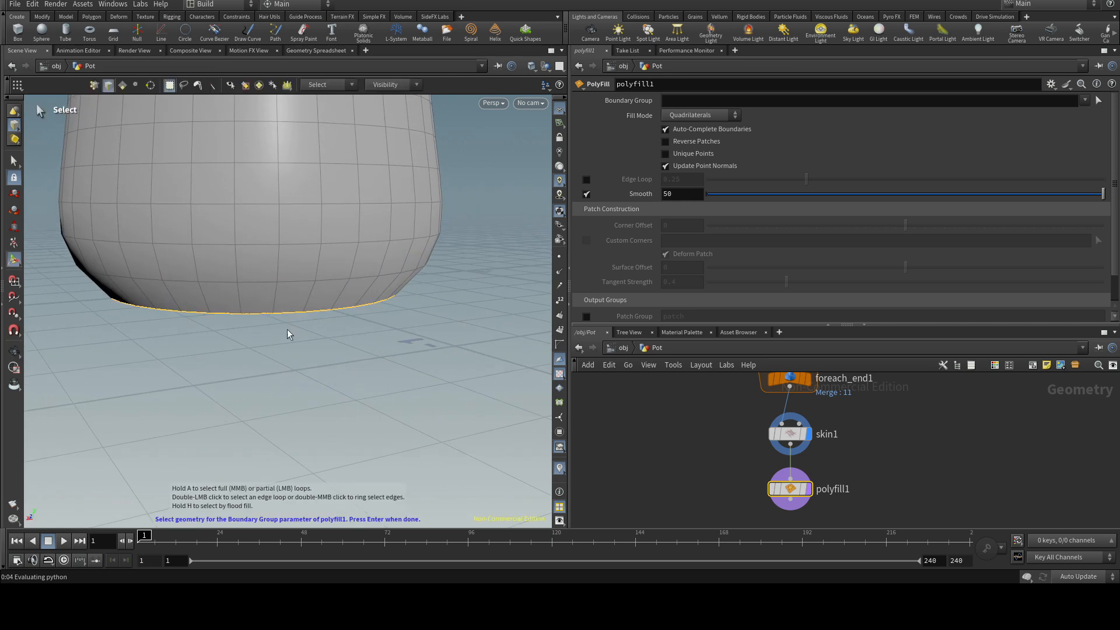
key("Return")
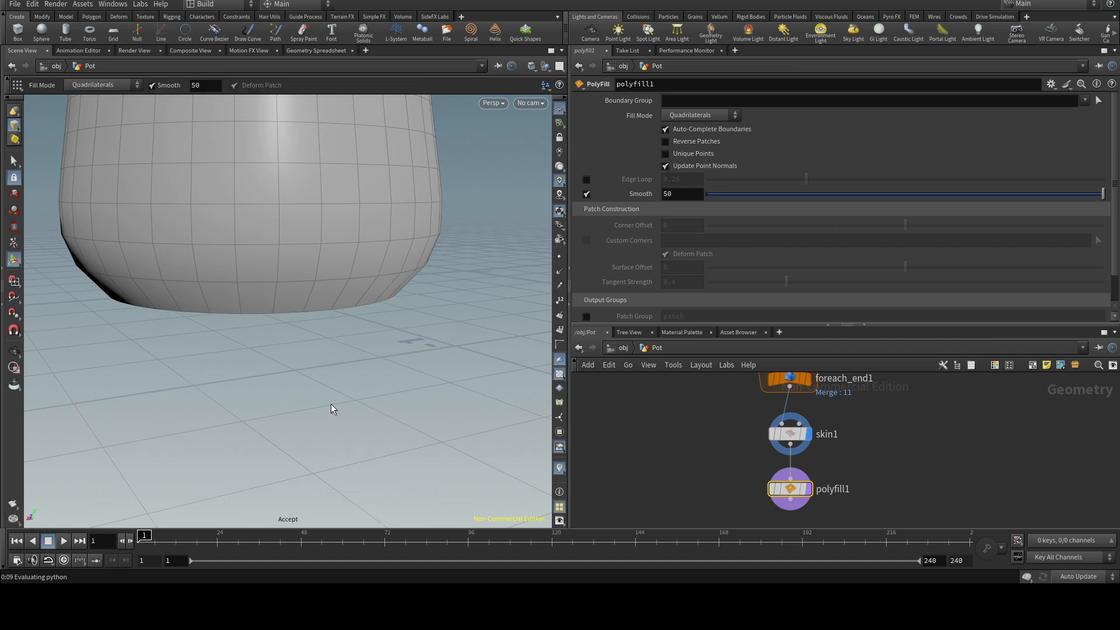
Set polyfill1's Fill Mode to Quadrilateral Grid
left_click_drag(426, 383, 426, 324)
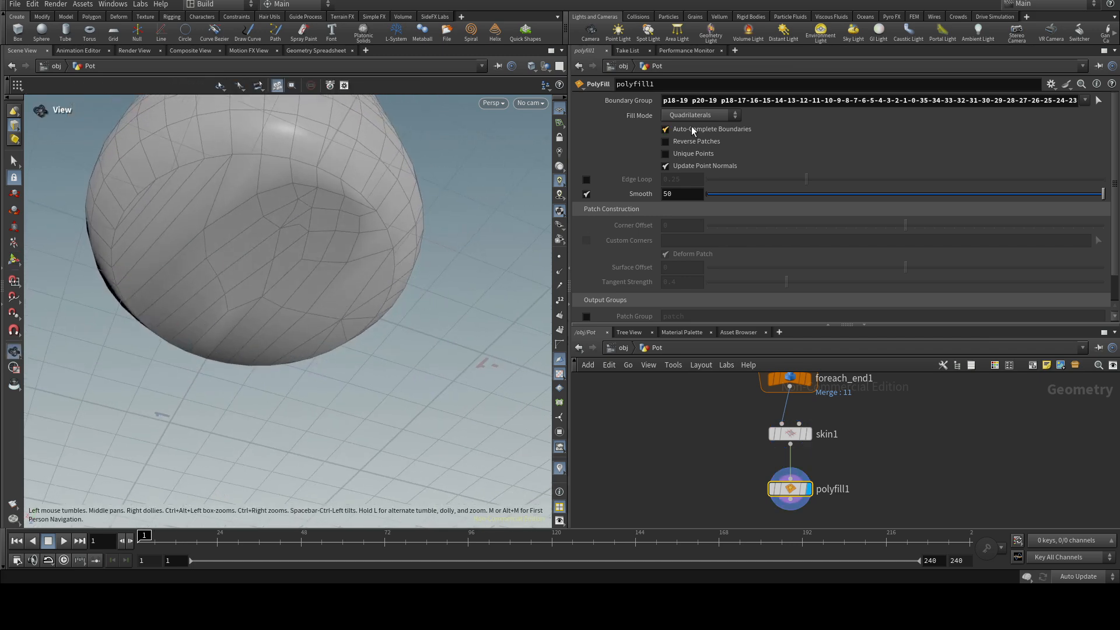
left_click(736, 115)
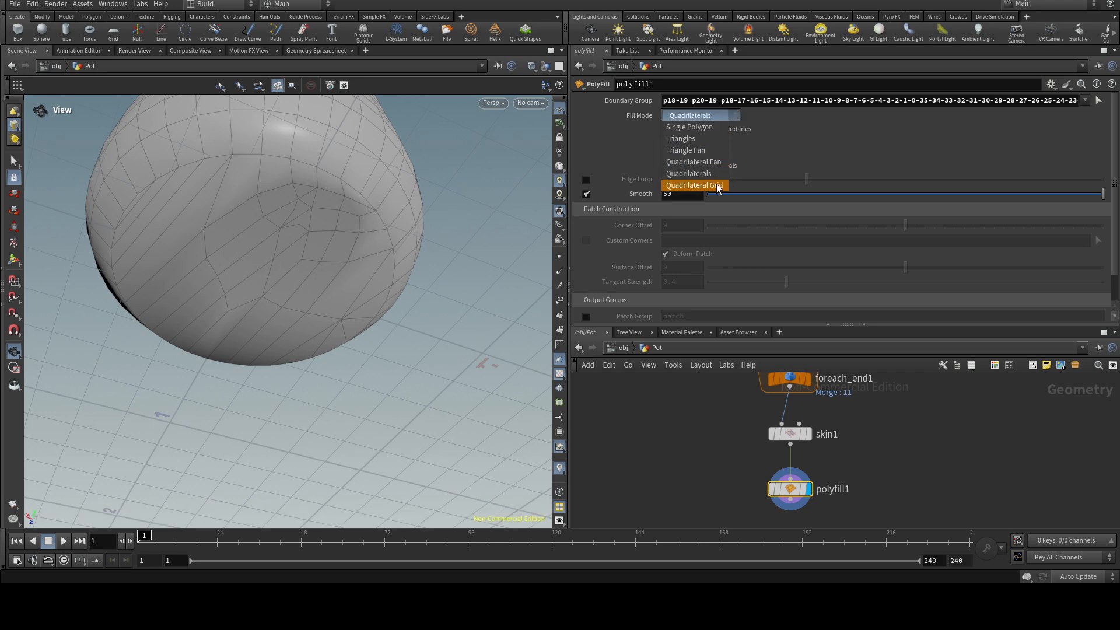
left_click(694, 185)
left_click_drag(317, 285, 342, 410)
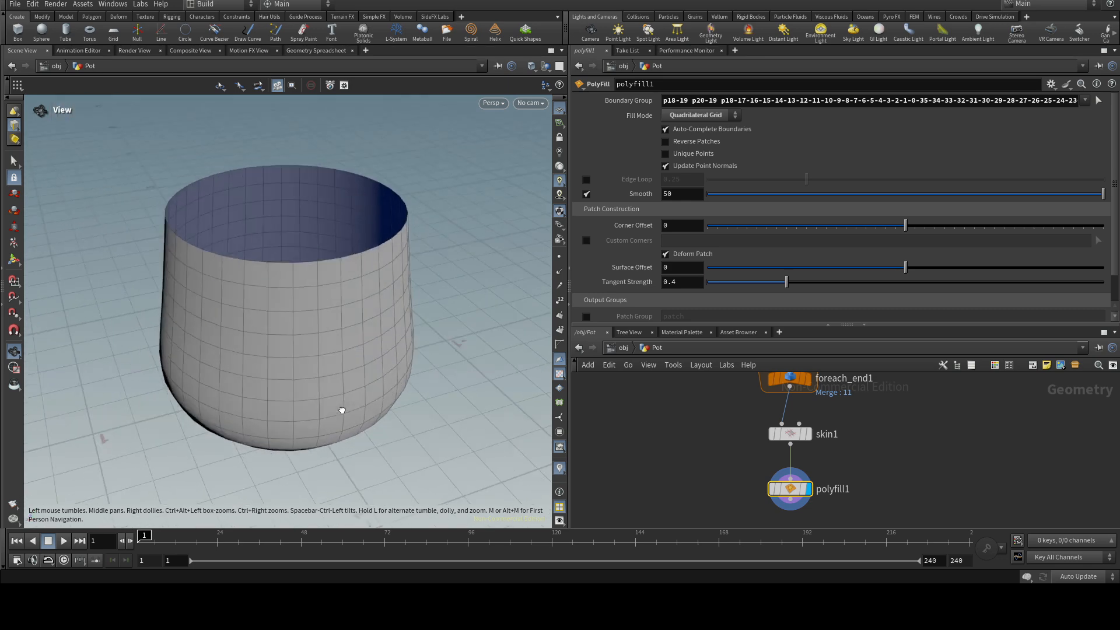
Add a PolyExtrude node after polyfill1, align it below and make it the displayed node
middle_click_drag(907, 484, 893, 408)
left_click_drag(776, 426, 772, 456)
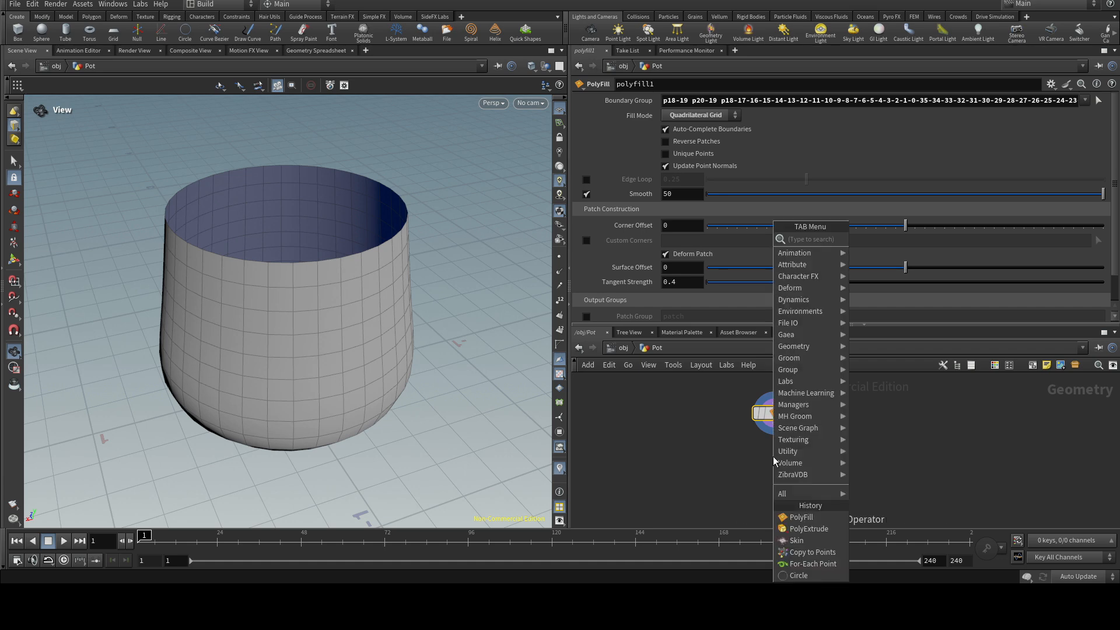
type("po")
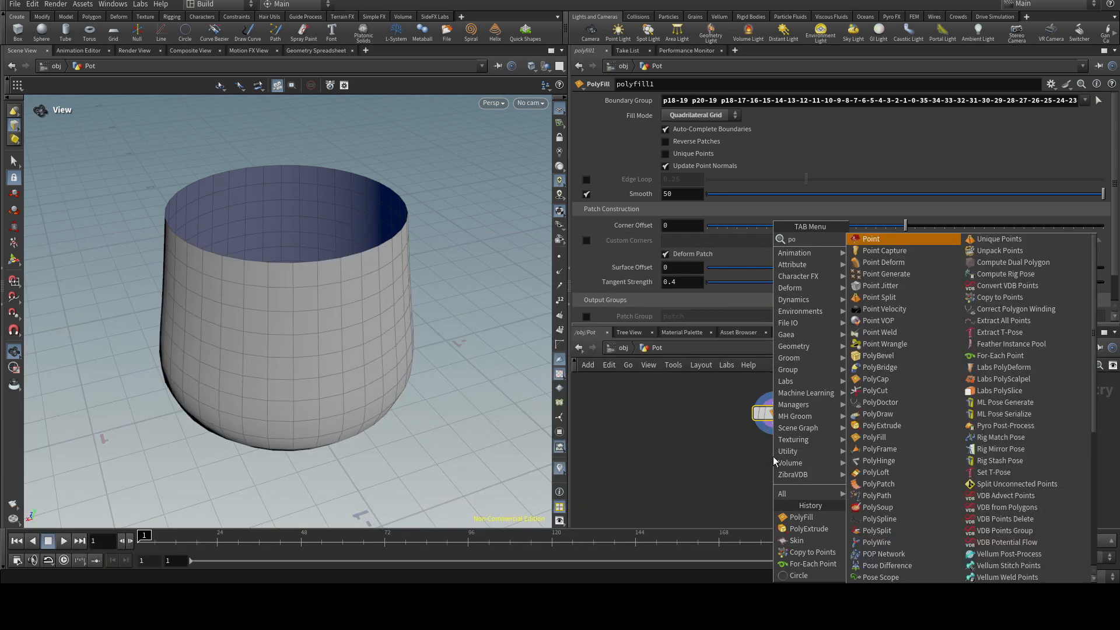
type("ly")
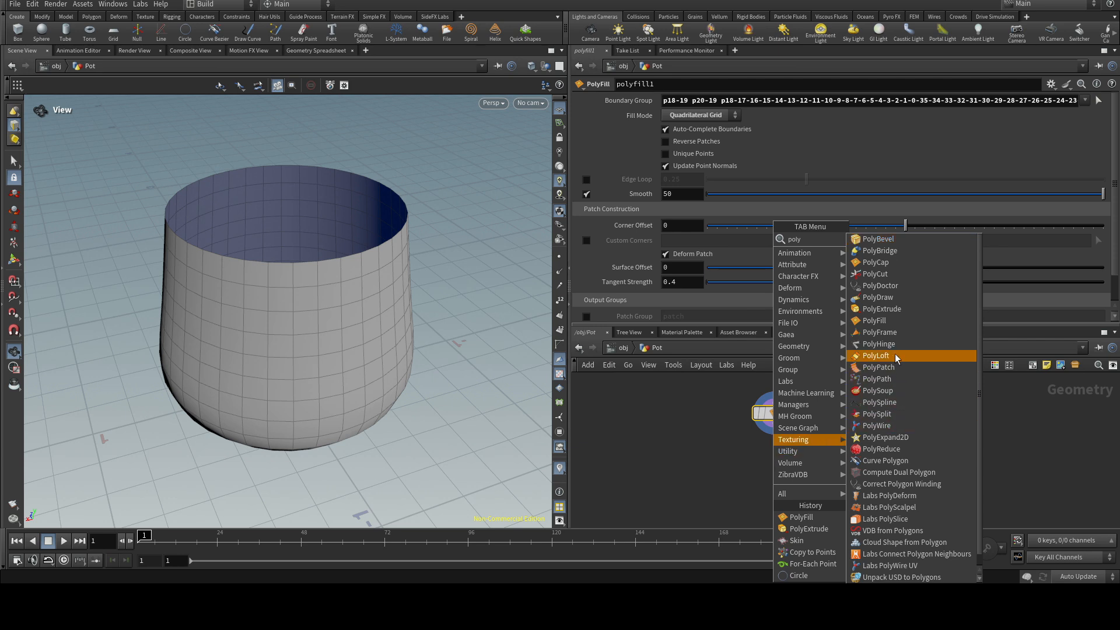
left_click(880, 309)
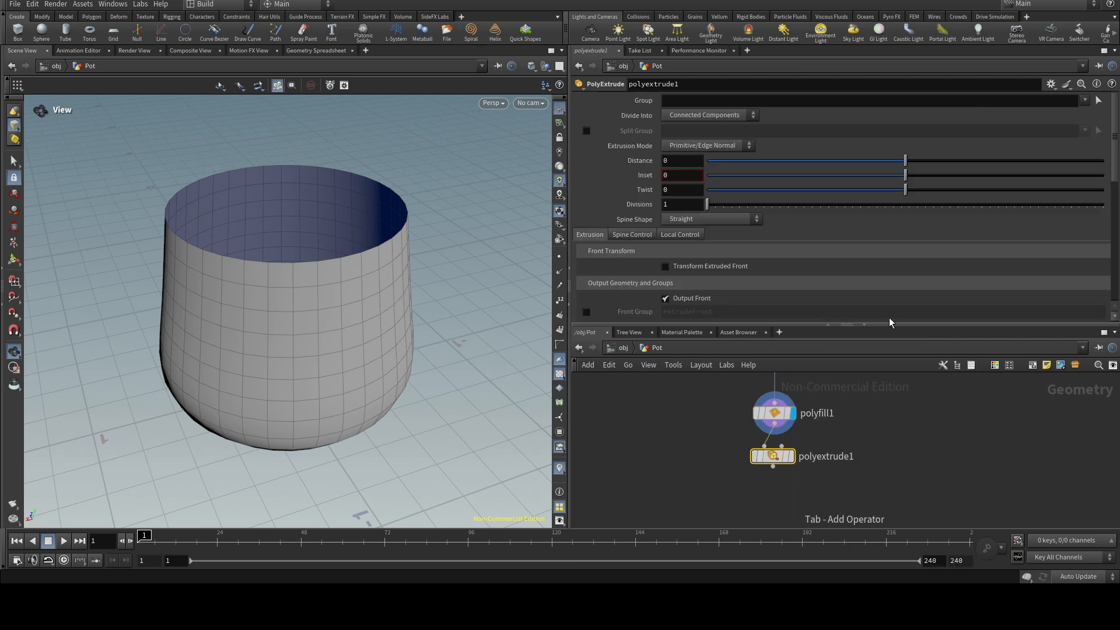
left_click(793, 458)
left_click_drag(773, 459, 775, 479)
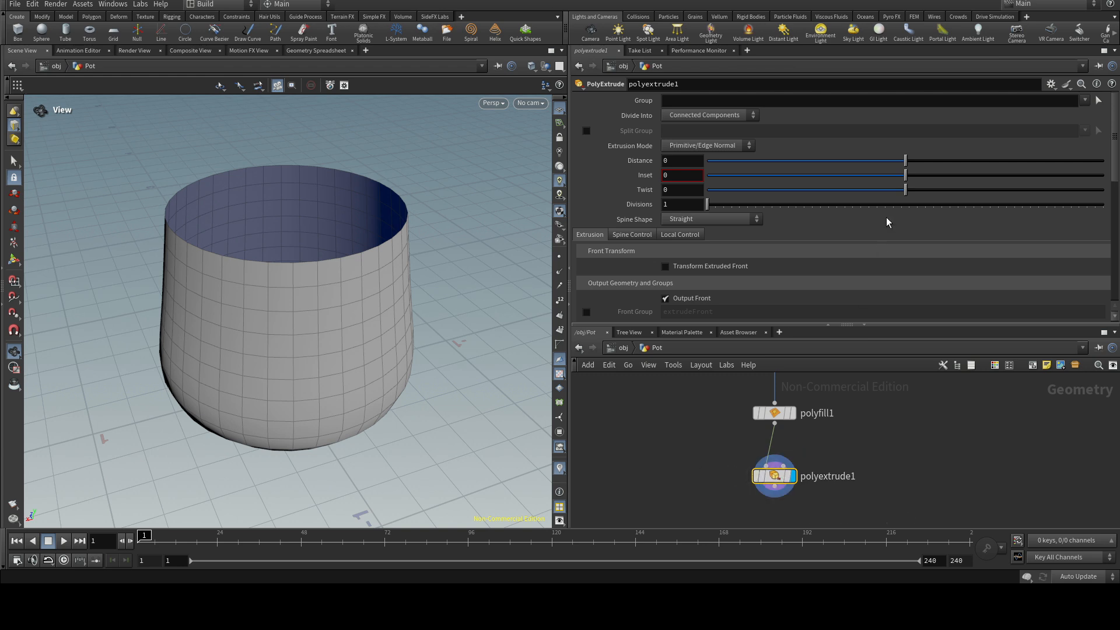
Give the pot wall thickness by setting polyextrude1's Distance to 0.013 and enabling Output Back
left_click_drag(905, 166, 908, 165)
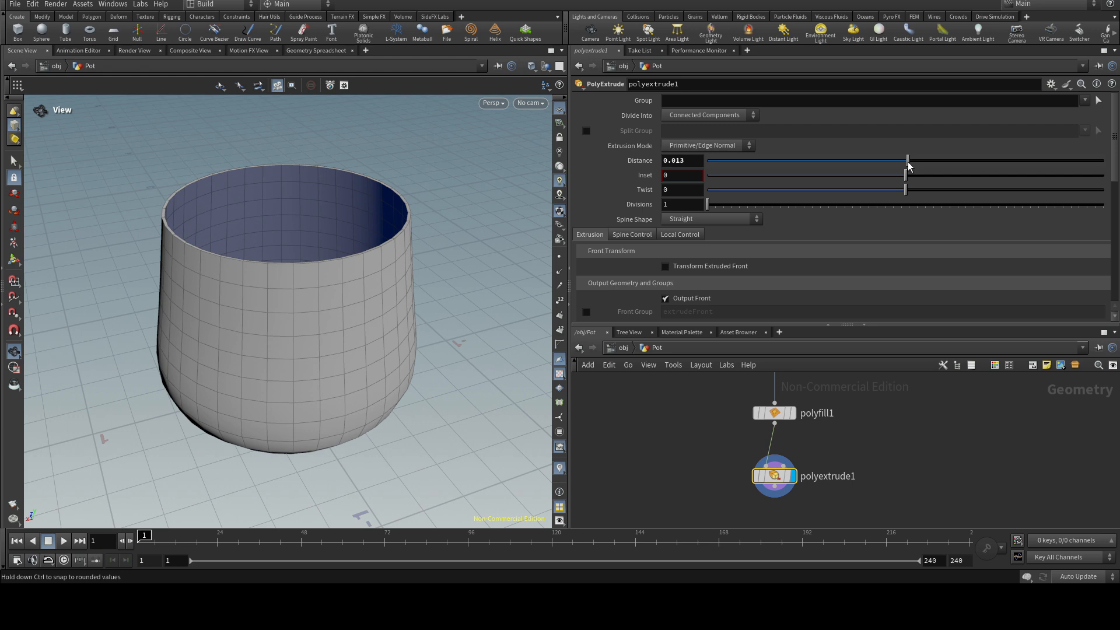
scroll(734, 251, "down", 3)
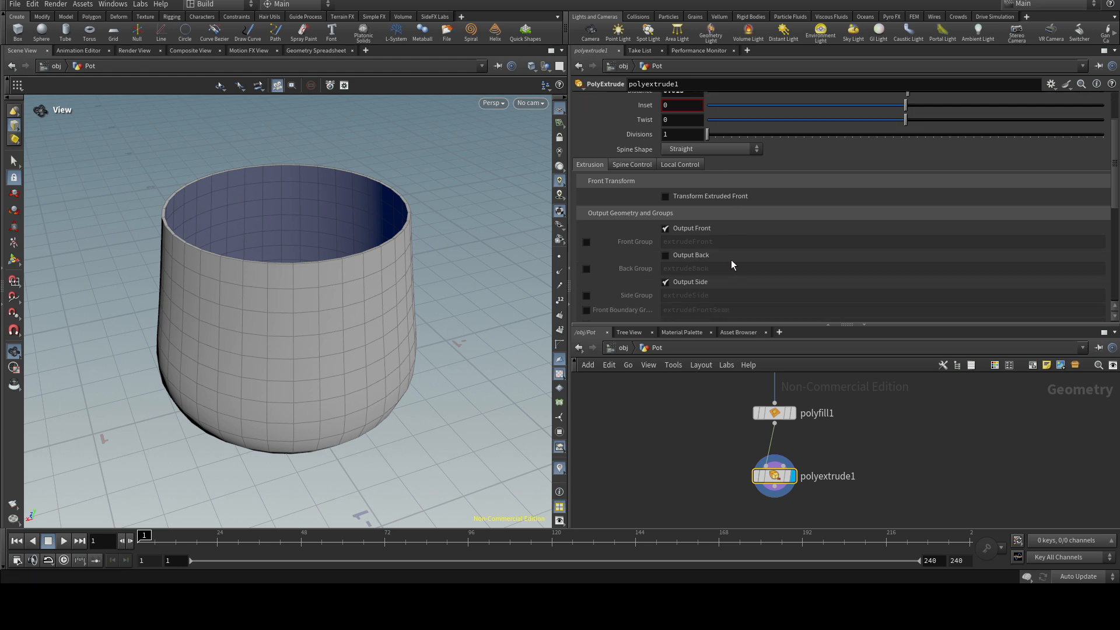
left_click(666, 256)
left_click_drag(464, 310, 492, 280)
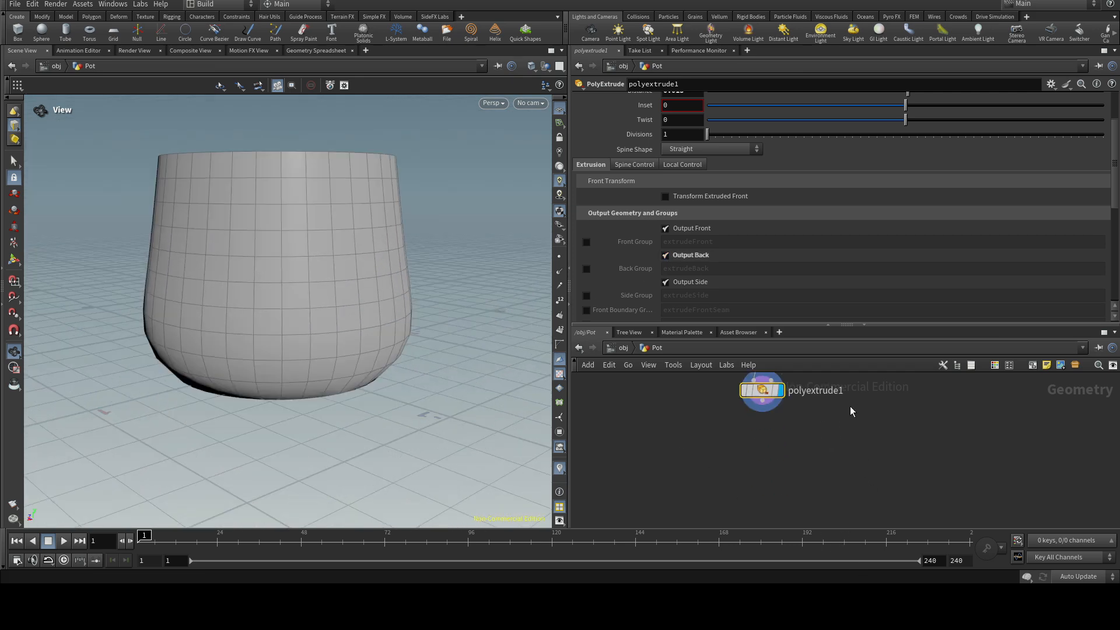
Add a Subdivide node after polyextrude1, align it below and make it the displayed node
left_click_drag(762, 410, 766, 442)
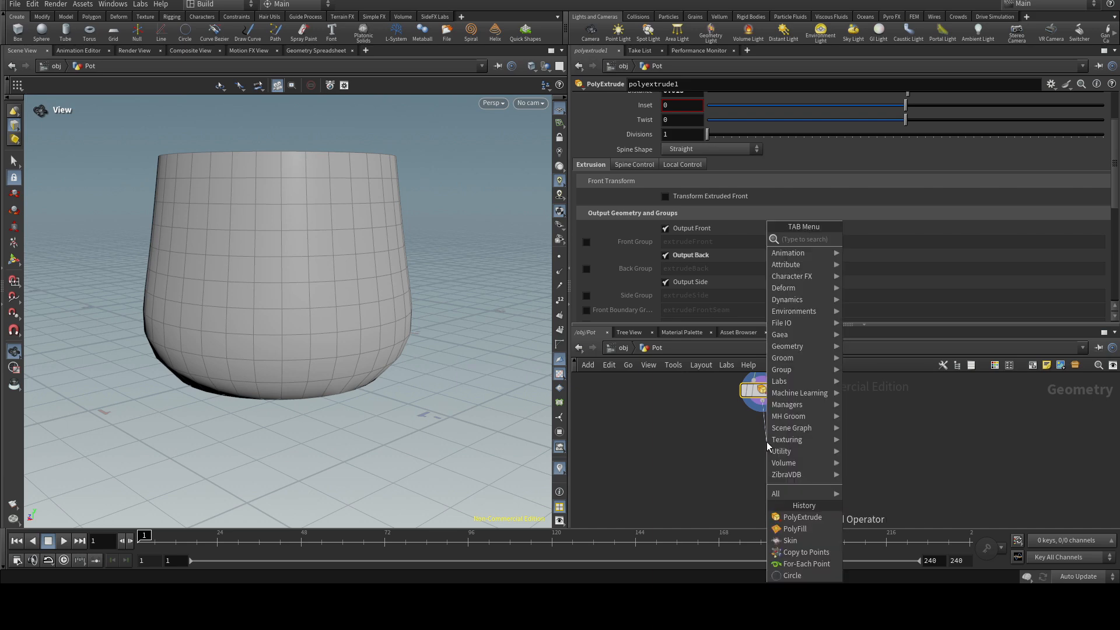
type("sub")
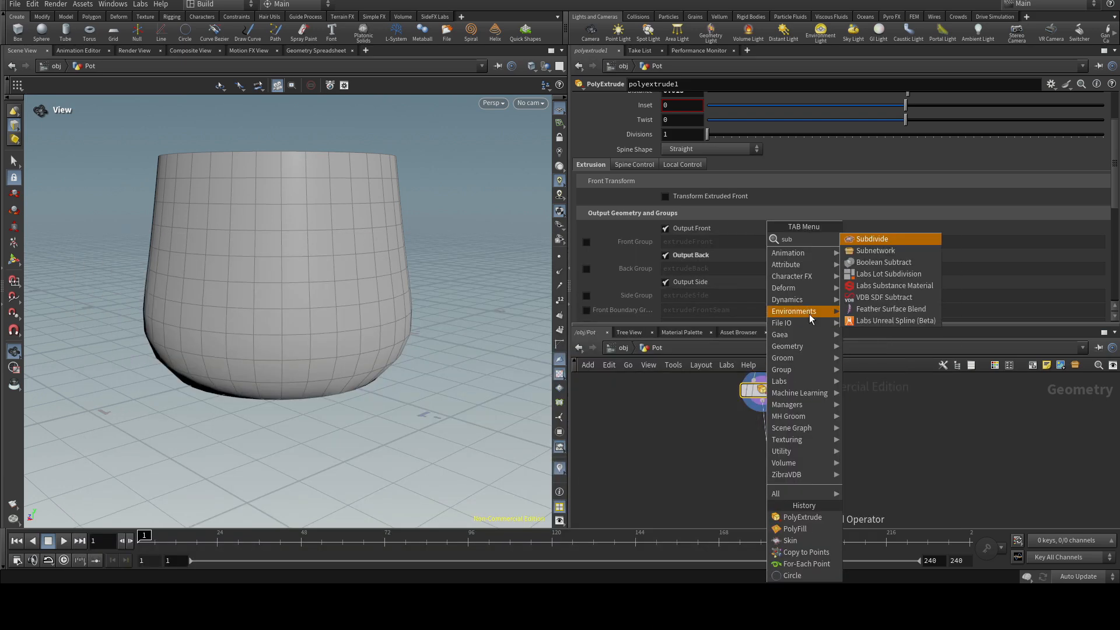
left_click(873, 240)
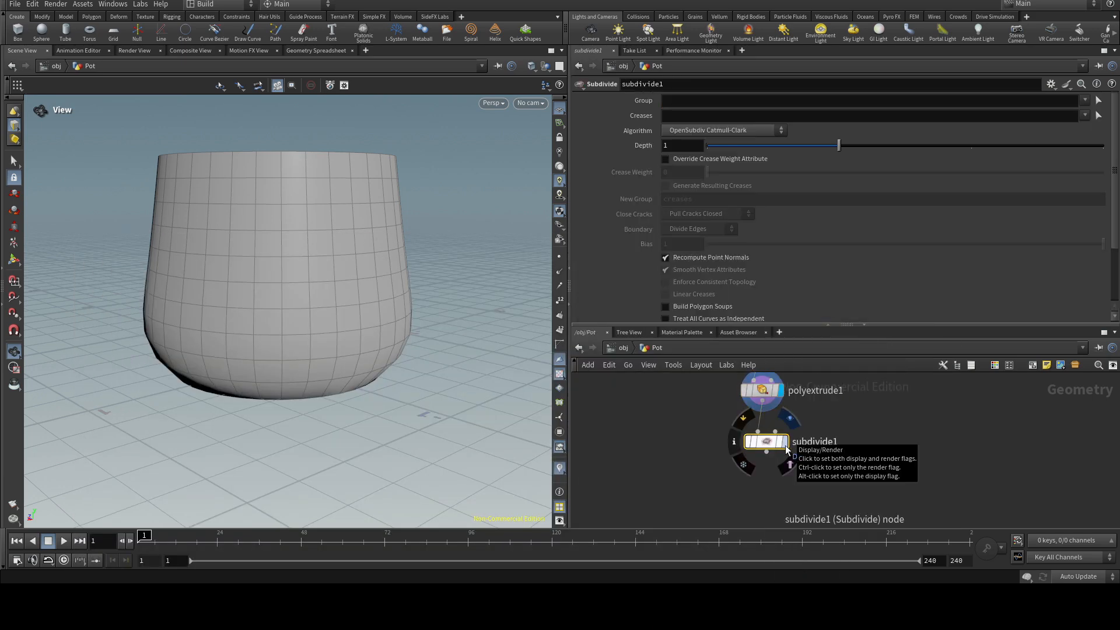
left_click(785, 444)
left_click_drag(769, 444, 765, 439)
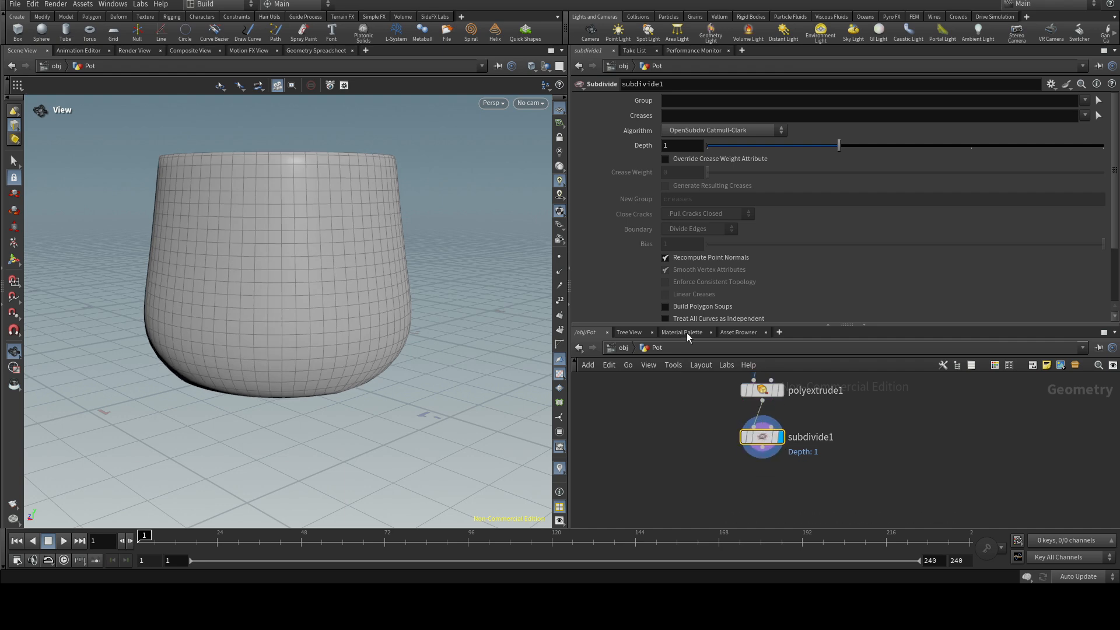
Set subdivide1's Depth to 2 and check the smoothed pot from several angles
mouse_move(307, 263)
left_mouse_down()
mouse_move(320, 245)
mouse_move(322, 255)
left_mouse_up()
scroll(323, 255, "up", 10)
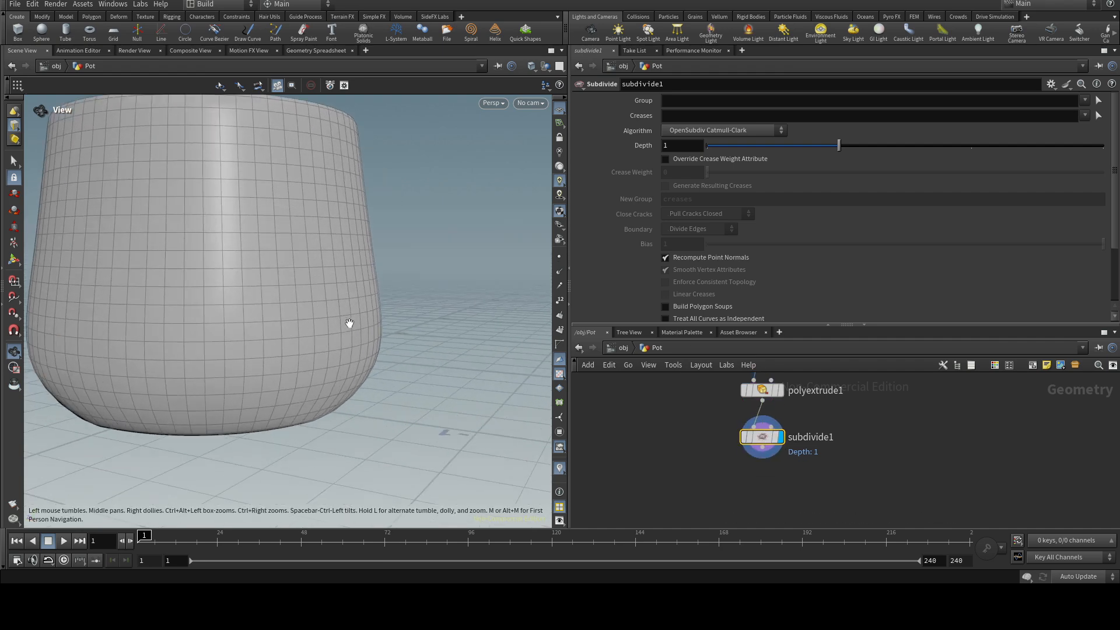
left_click_drag(314, 304, 345, 317)
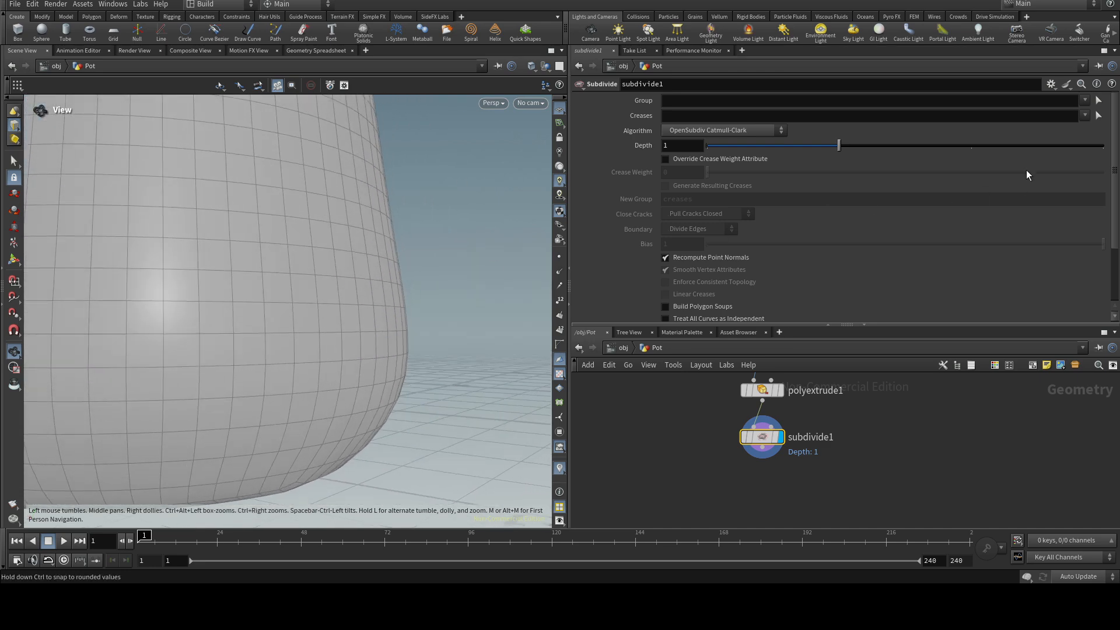
left_click(973, 146)
left_click_drag(371, 291, 325, 300)
right_click_drag(325, 300, 342, 252)
middle_click_drag(342, 253, 346, 367)
left_click_drag(346, 367, 365, 390)
middle_click_drag(365, 390, 388, 304)
left_click_drag(388, 304, 415, 332)
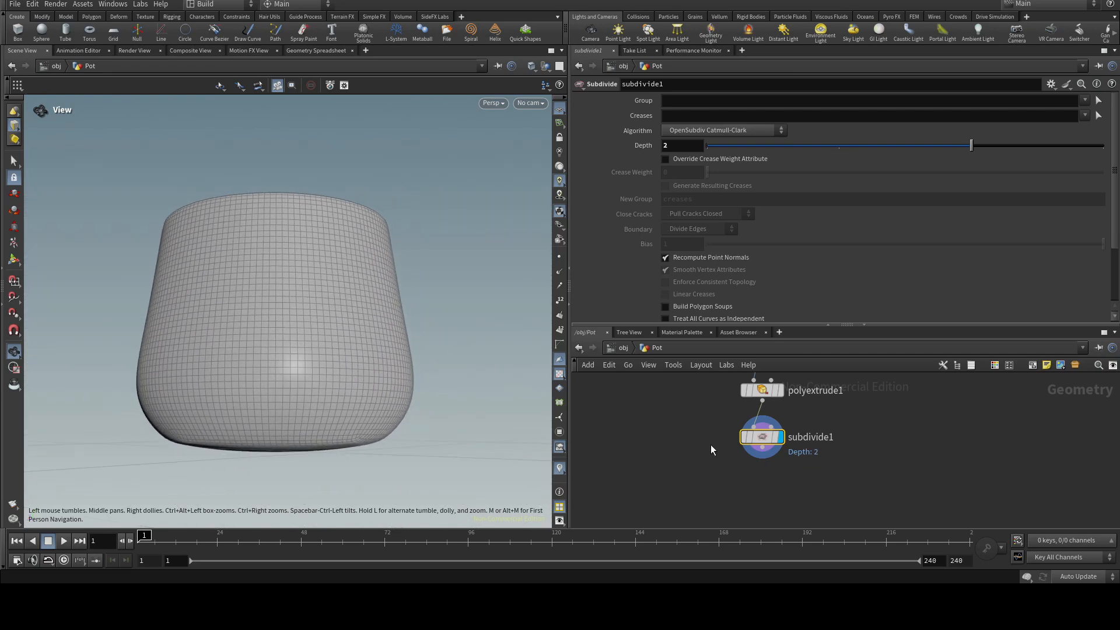
left_click_drag(354, 431, 356, 463)
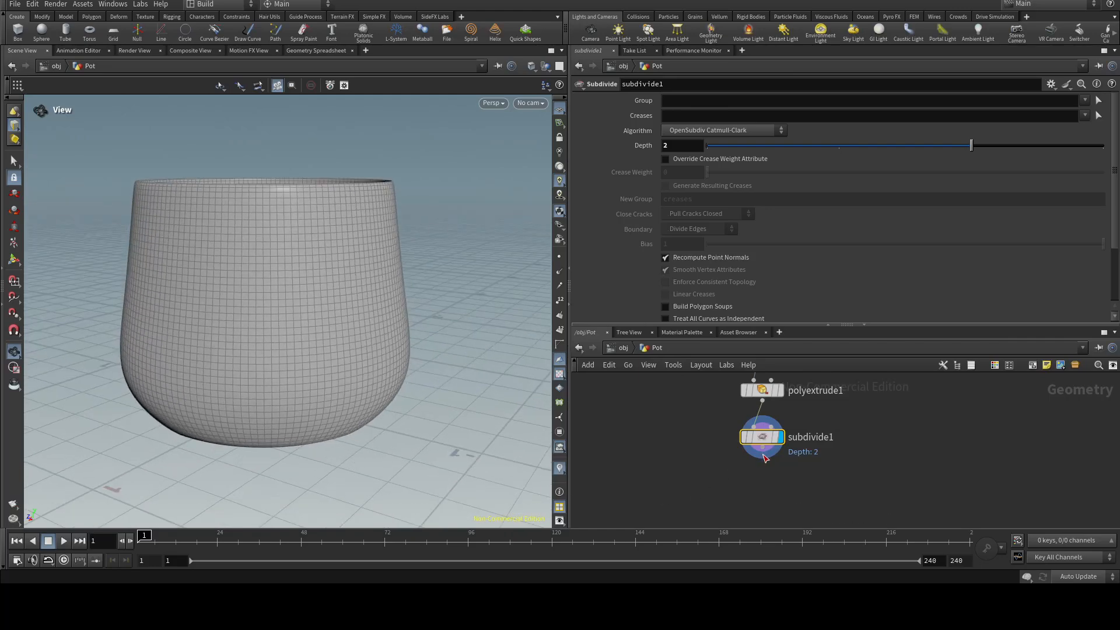
Add a Normal node after subdivide1 and make it the displayed node
left_click_drag(761, 458, 763, 493)
left_click(761, 489)
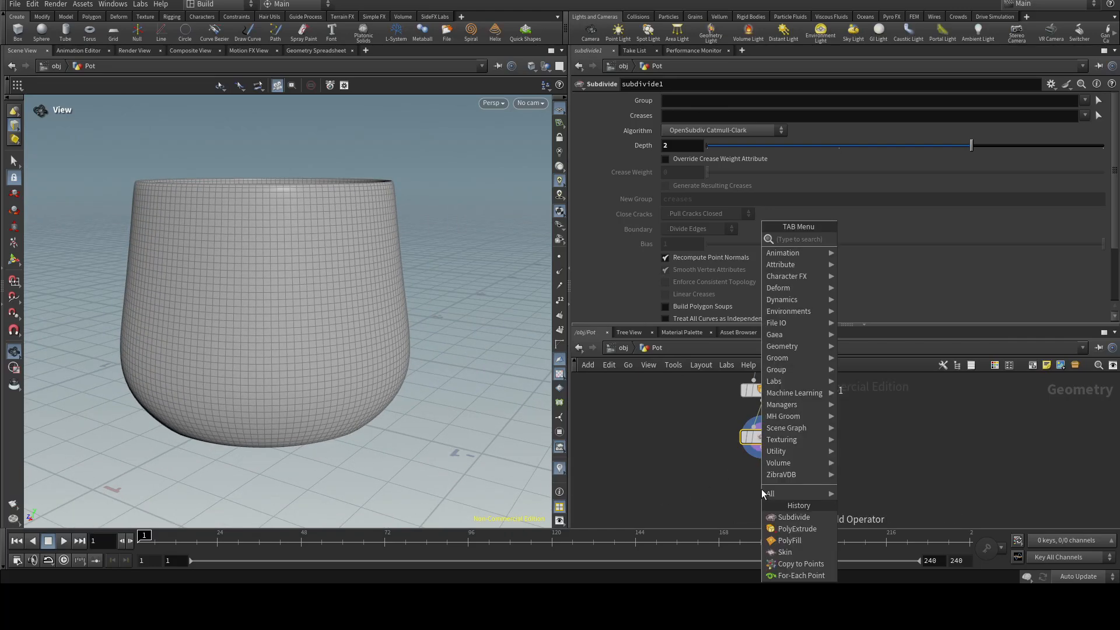
type("nor")
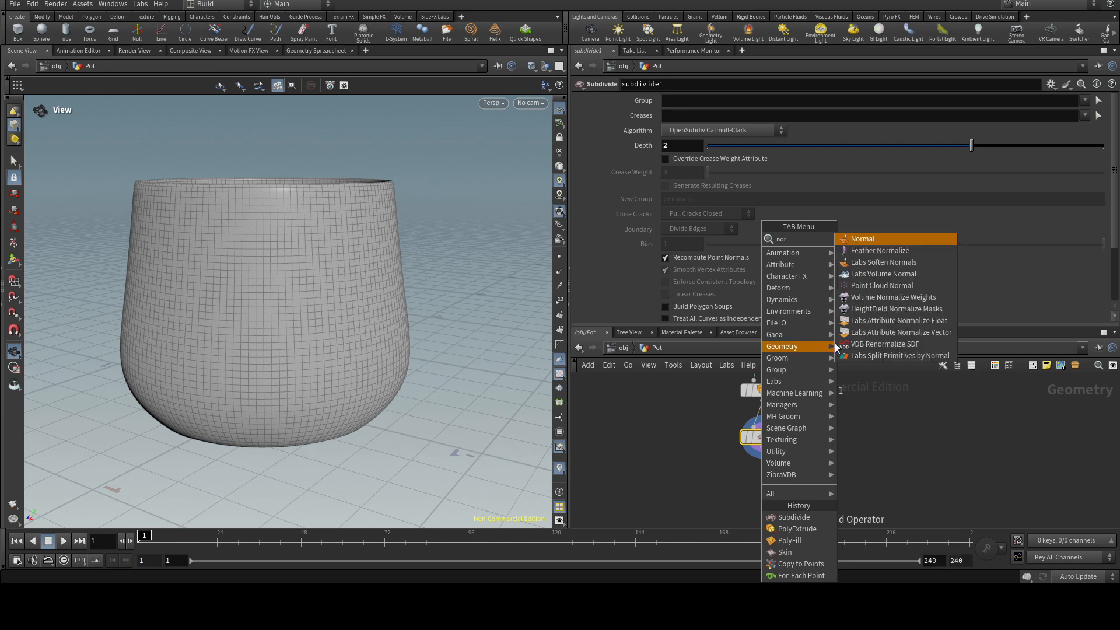
left_click(869, 239)
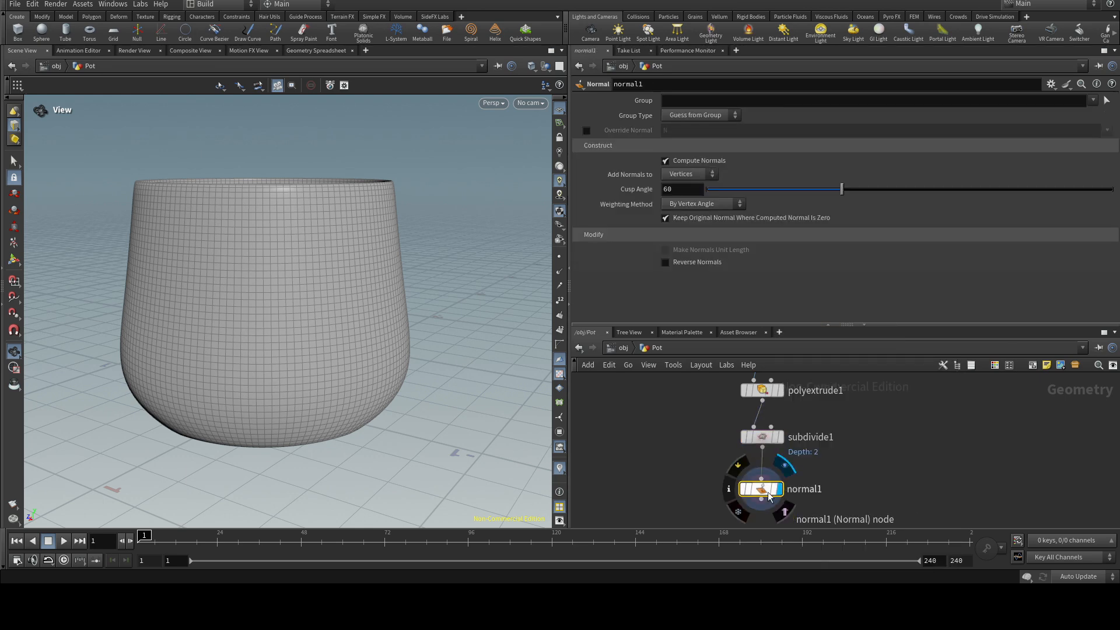
Add a Null node after normal1 and rename it OUT_POT
middle_click_drag(710, 467, 700, 385)
left_click_drag(756, 410, 758, 453)
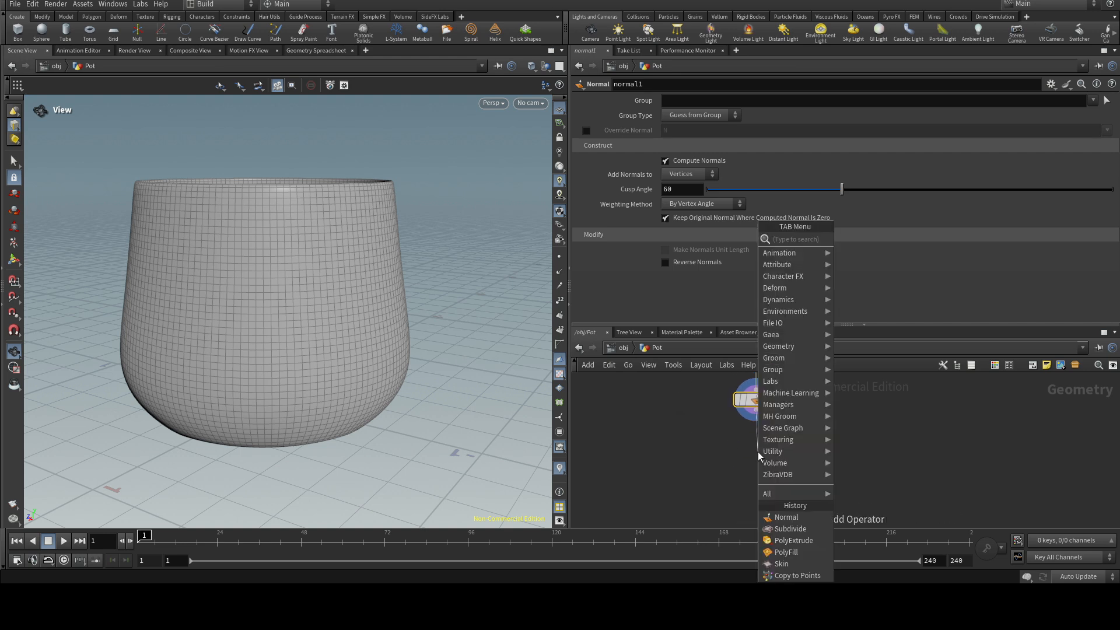
type("null")
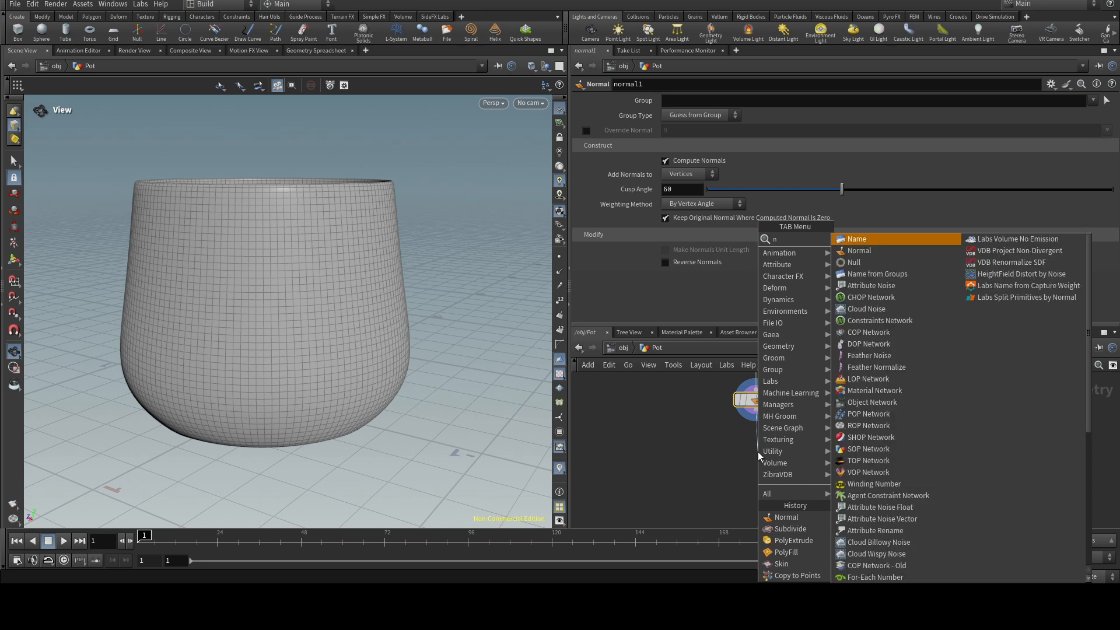
key("Return")
double_click(787, 453)
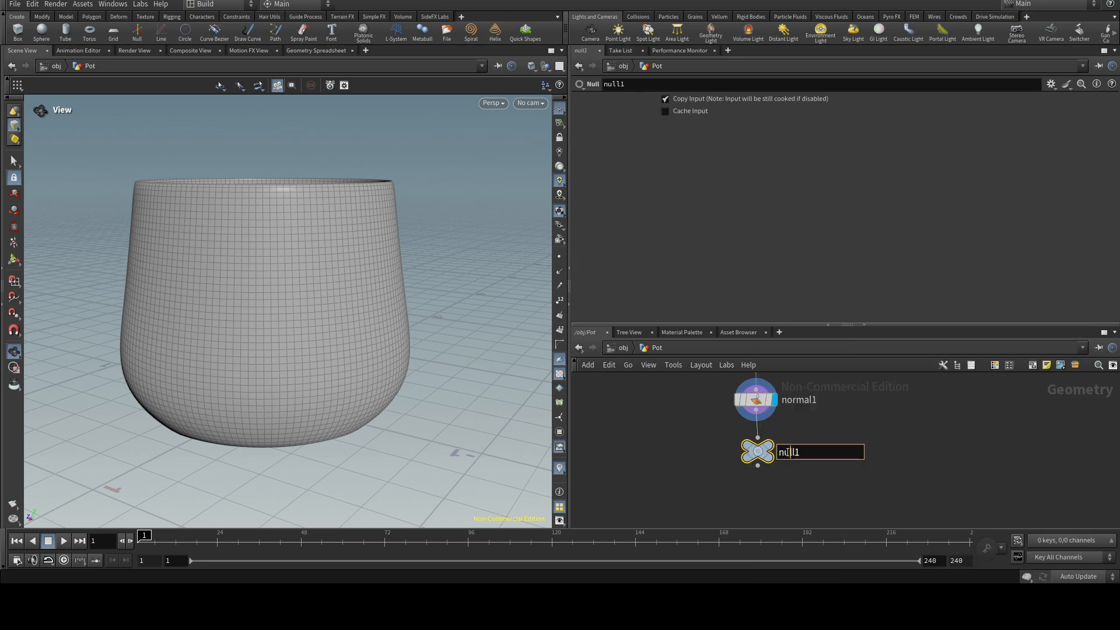
double_click(799, 454)
type("OUT_POT")
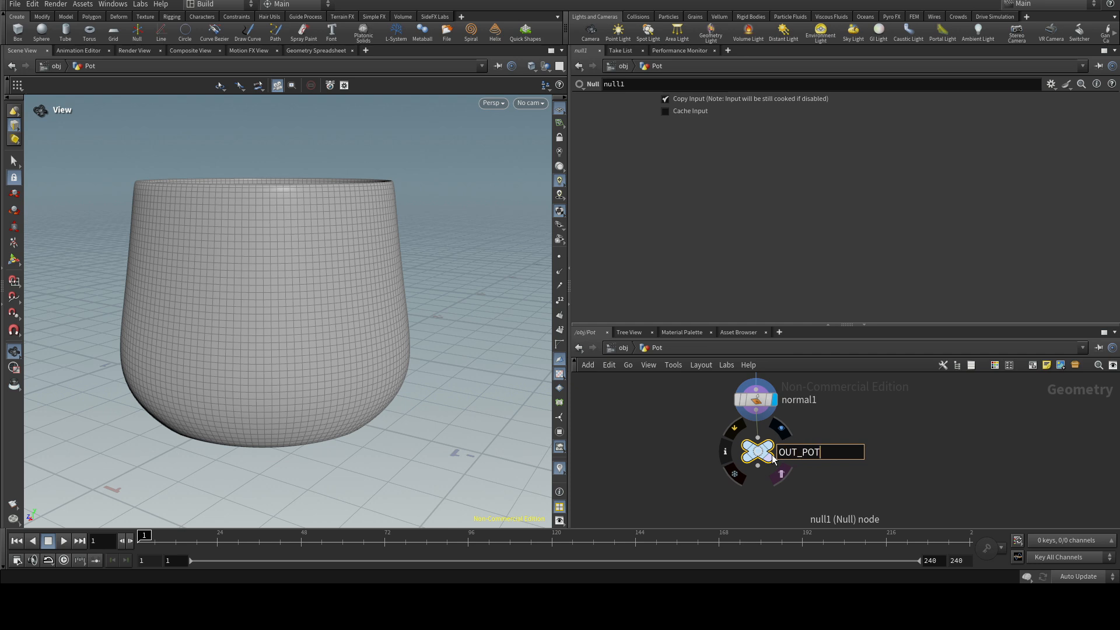
key("Return")
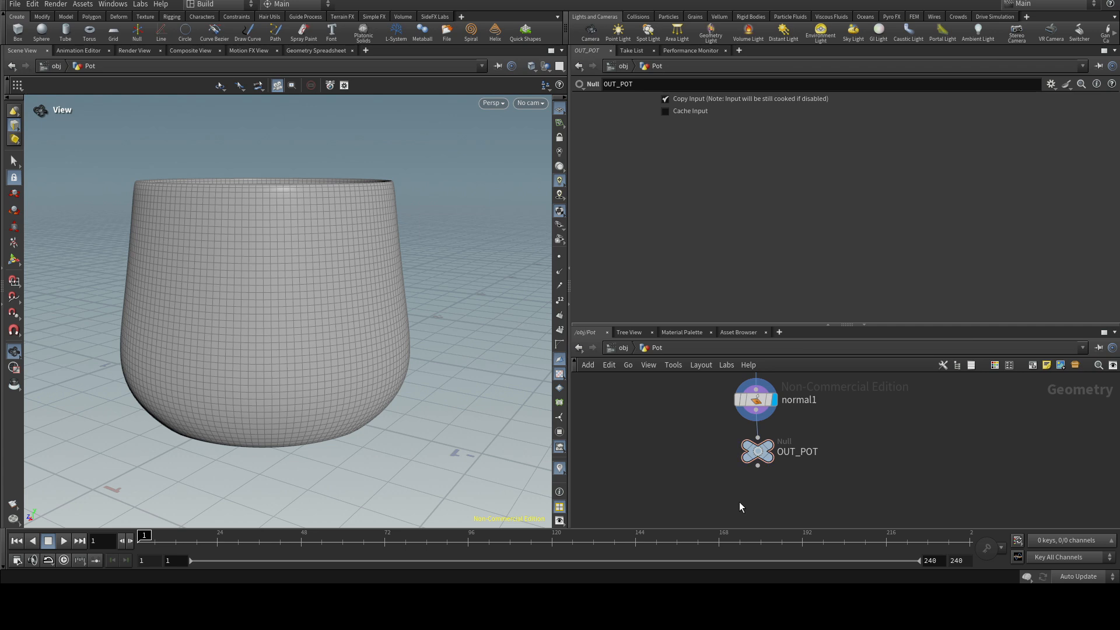
Give the OUT_POT node a circular shape, make it the displayed node and align it below normal1
left_click(759, 466)
left_click(757, 450)
key("z")
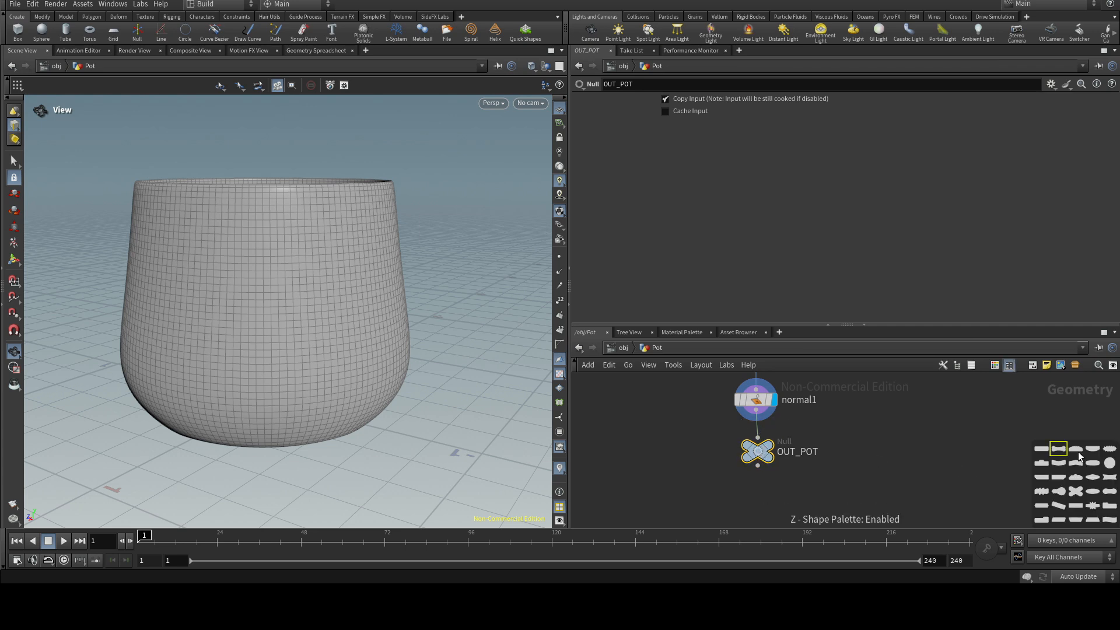
left_click(1110, 464)
key("z")
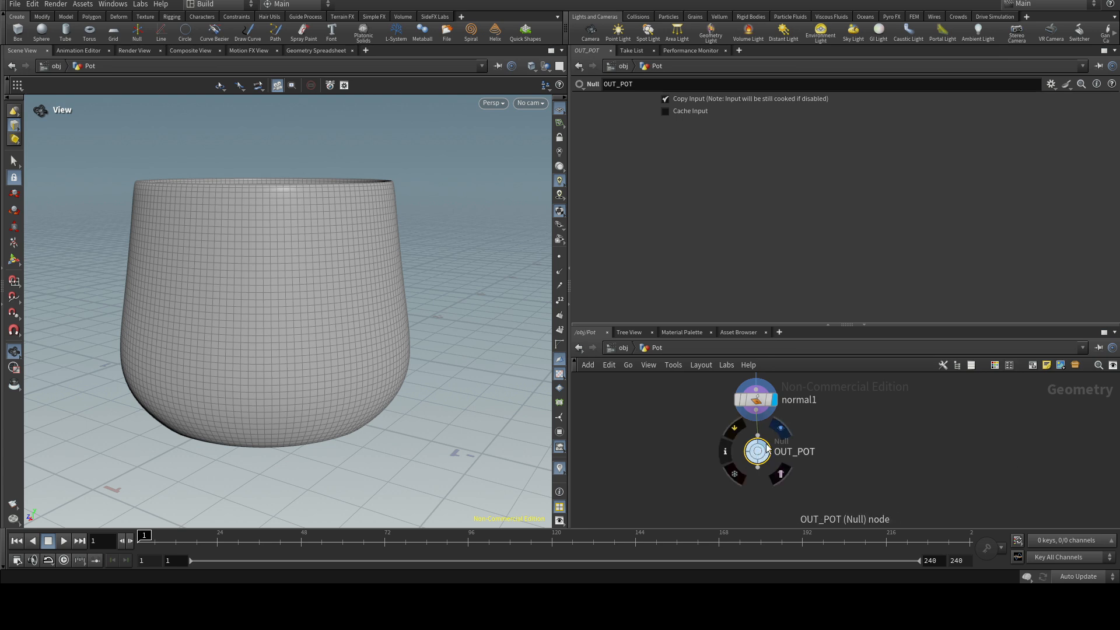
left_click(778, 430)
left_click_drag(757, 452, 756, 455)
Move the circle1 node farther away from the main node chain
scroll(785, 451, "down", 5)
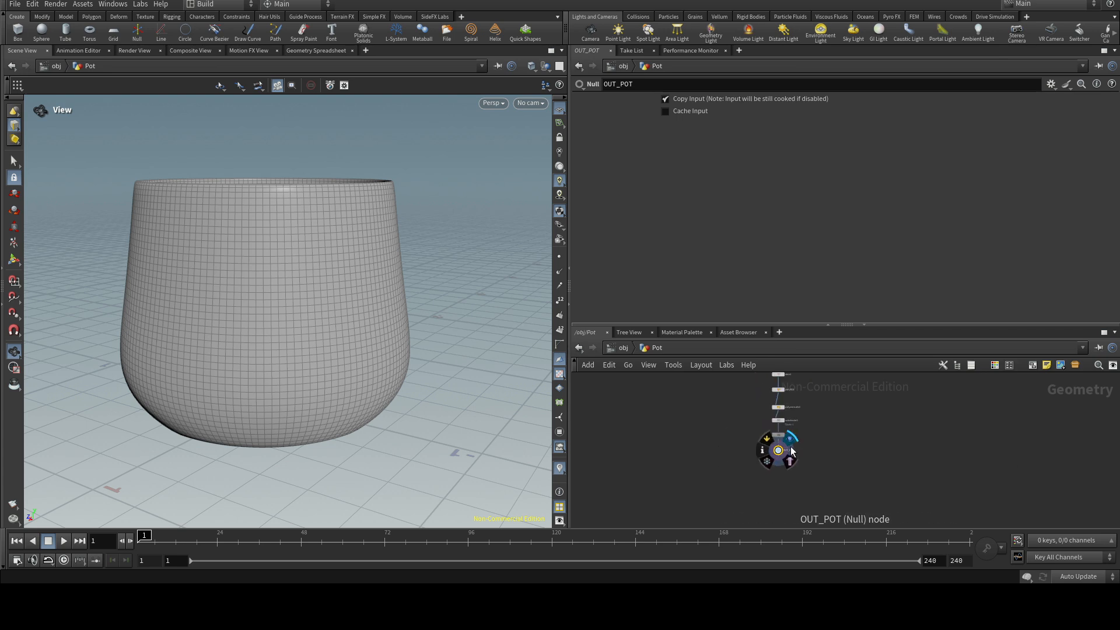
scroll(804, 444, "down", 4)
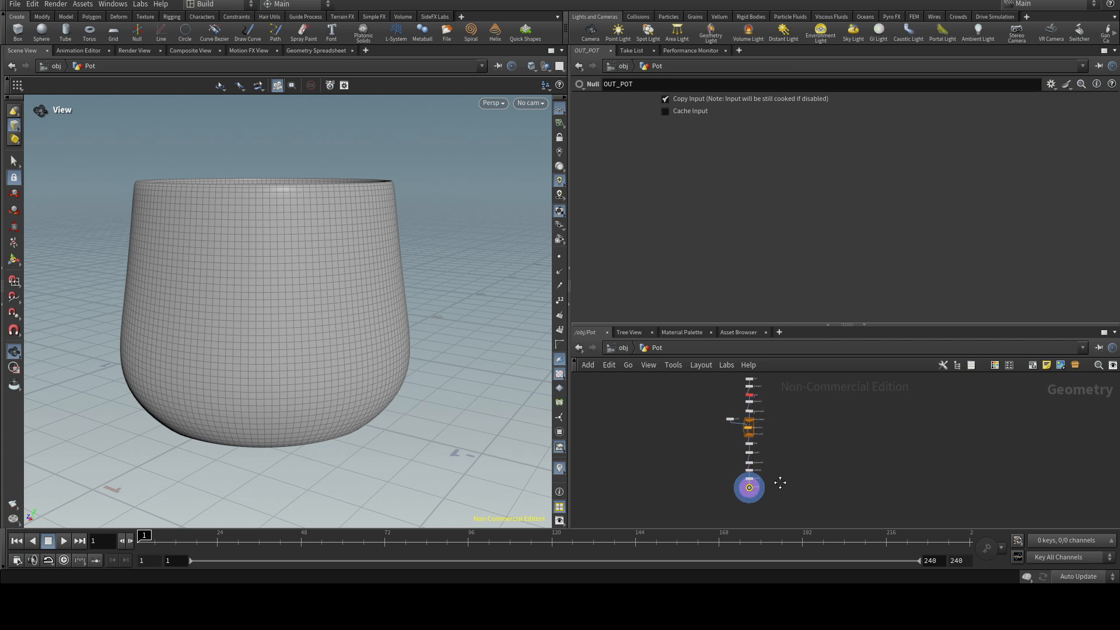
middle_click_drag(746, 498, 766, 502)
left_click_drag(766, 501, 726, 414)
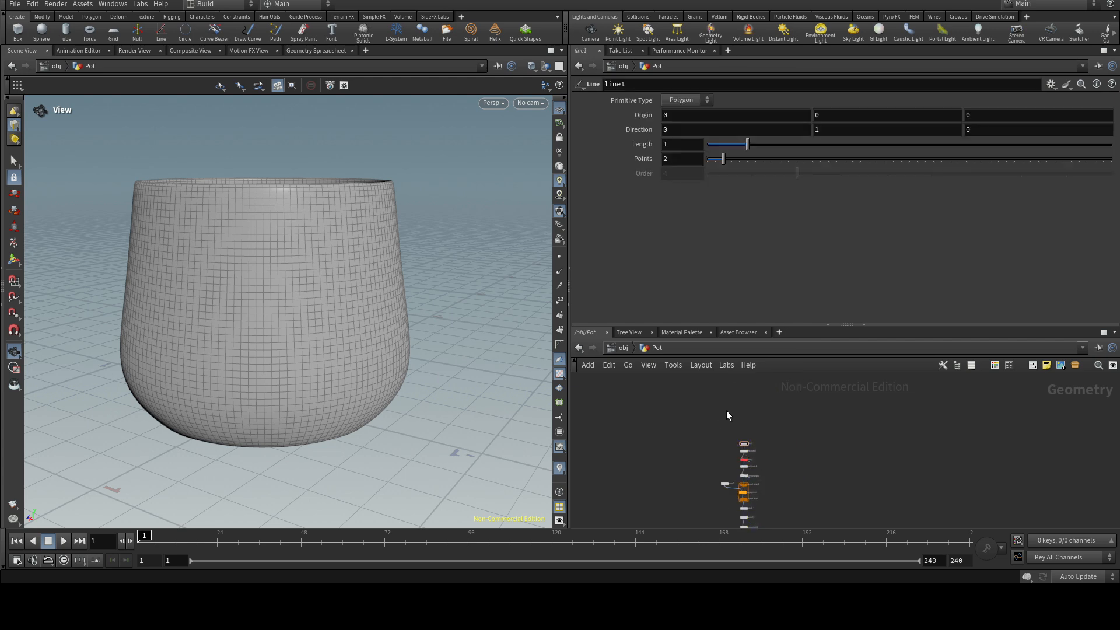
scroll(725, 487, "up", 5)
left_click_drag(724, 478, 664, 461)
middle_click_drag(852, 516, 820, 416)
scroll(816, 455, "down", 8)
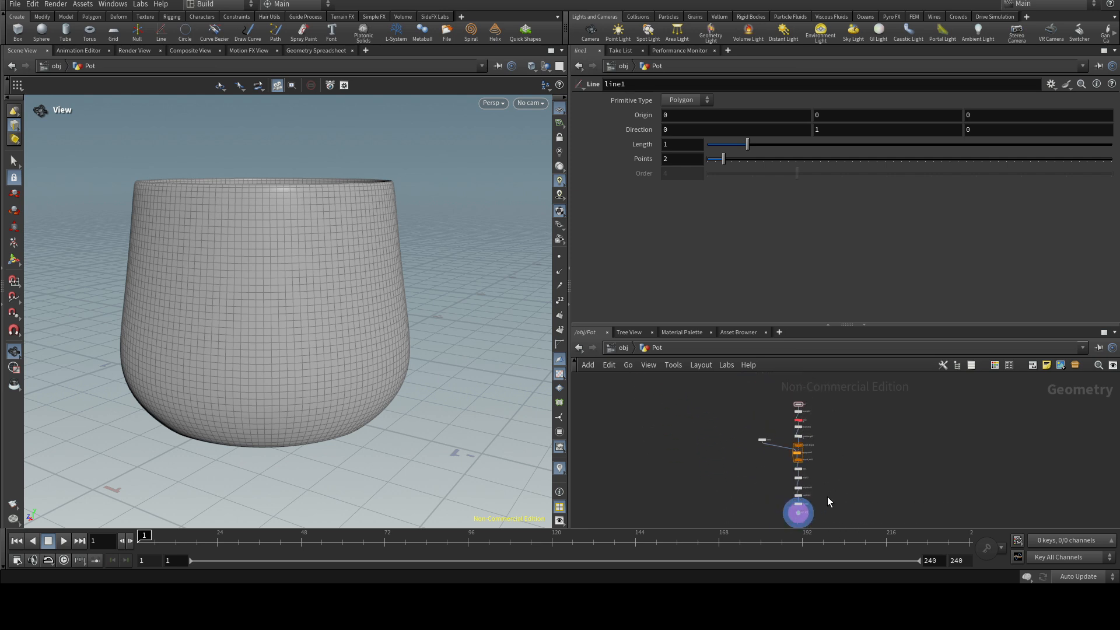
Lay out the 14 nodes of the main chain in a straight column and place circle1 beside the for-each block
left_click_drag(813, 531, 768, 425)
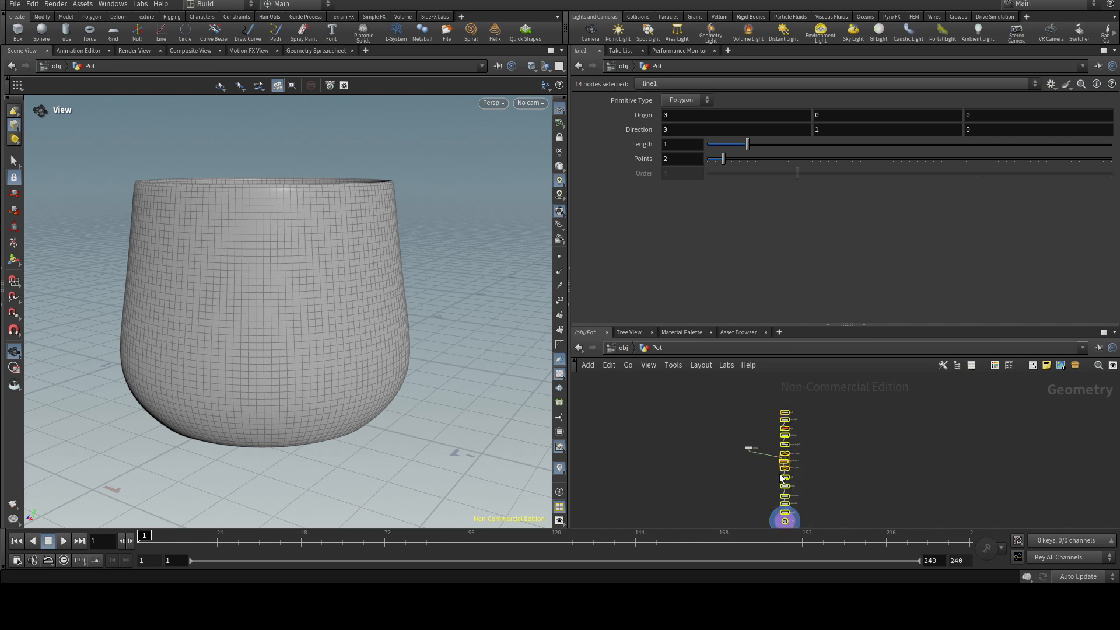
key("l")
scroll(734, 417, "up", 8)
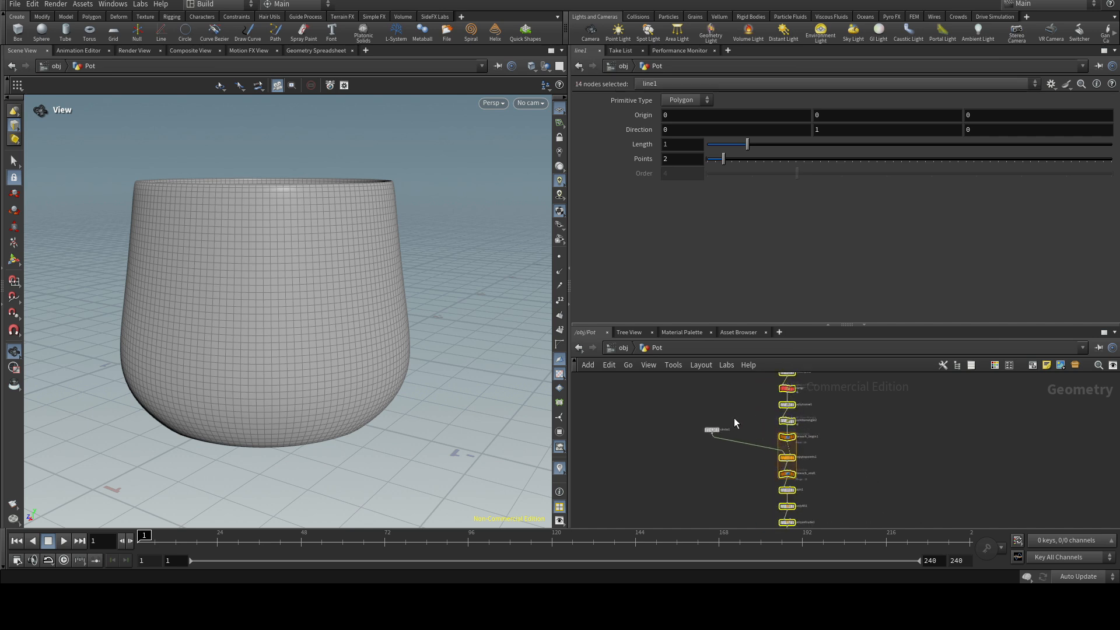
left_click_drag(695, 422, 768, 442)
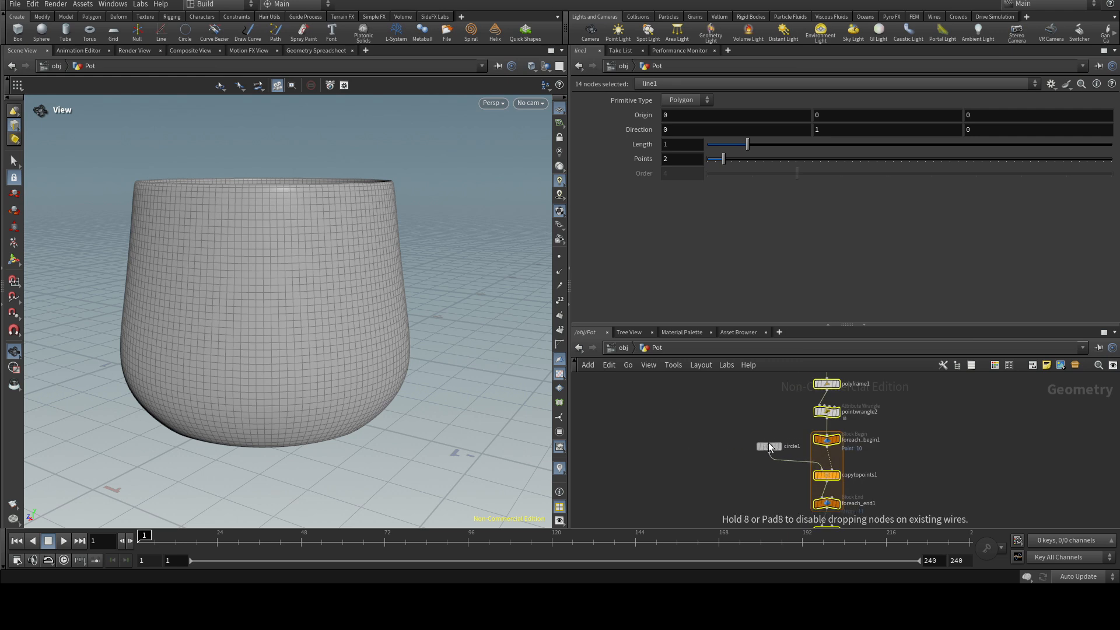
left_click(954, 463)
middle_click_drag(953, 460, 849, 517)
middle_click_drag(859, 419, 889, 492)
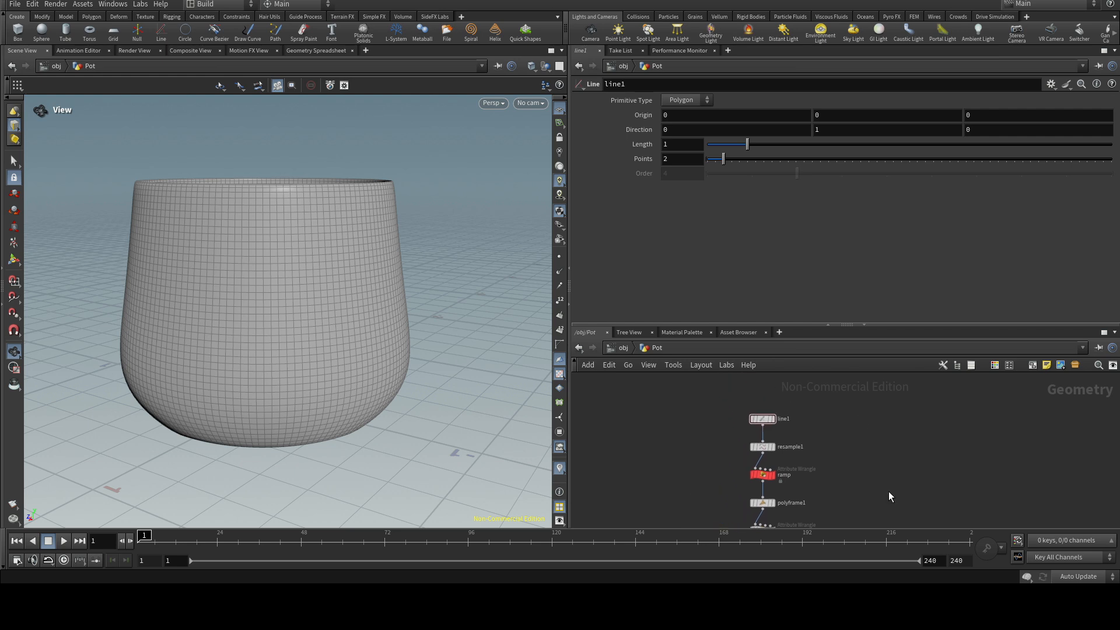
Set resample1's maximum segment Length to 0.05 and check the denser pot mesh
left_click(762, 445)
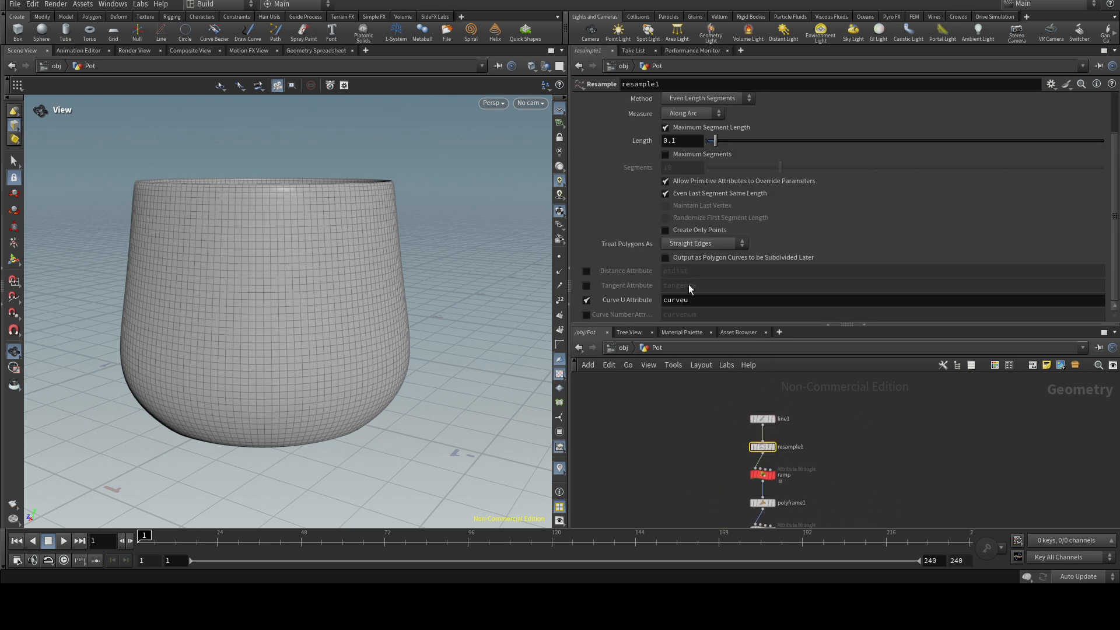
left_click(674, 141)
left_click_drag(340, 310, 394, 273)
scroll(319, 303, "down", 5)
left_click_drag(302, 340, 309, 305)
scroll(758, 415, "up", 3)
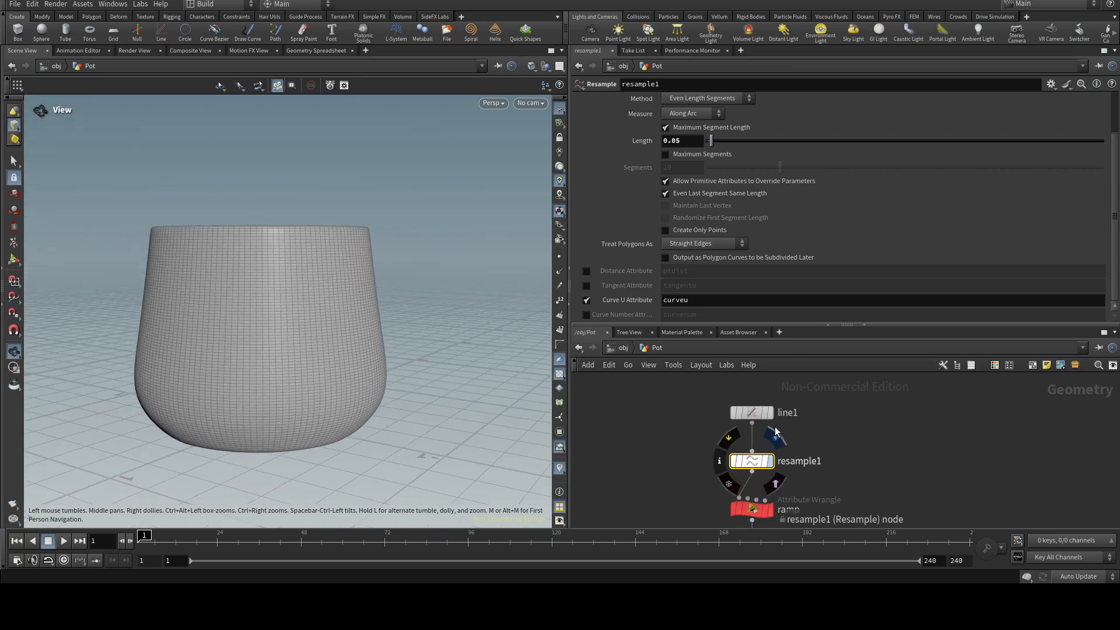
Set line1's Length to 1.5 and check the taller pot from above
left_click(758, 414)
left_click(682, 144)
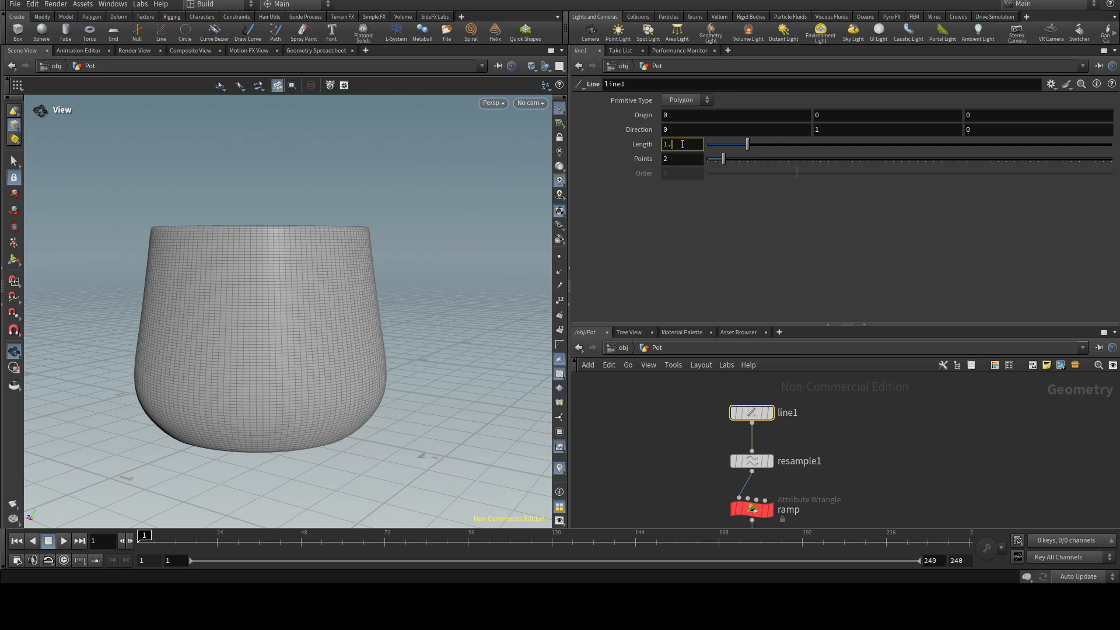
type(".5")
key("Return")
left_click_drag(415, 237, 369, 378)
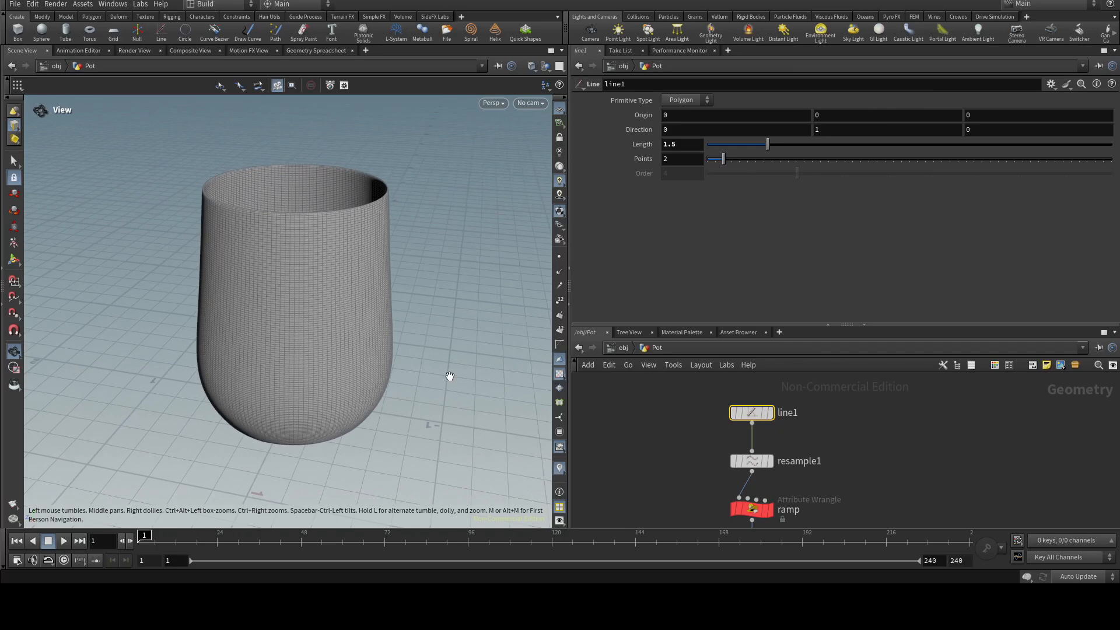
Change the viewport's background color scheme from light to dark in the display options
key("d")
left_click(509, 257)
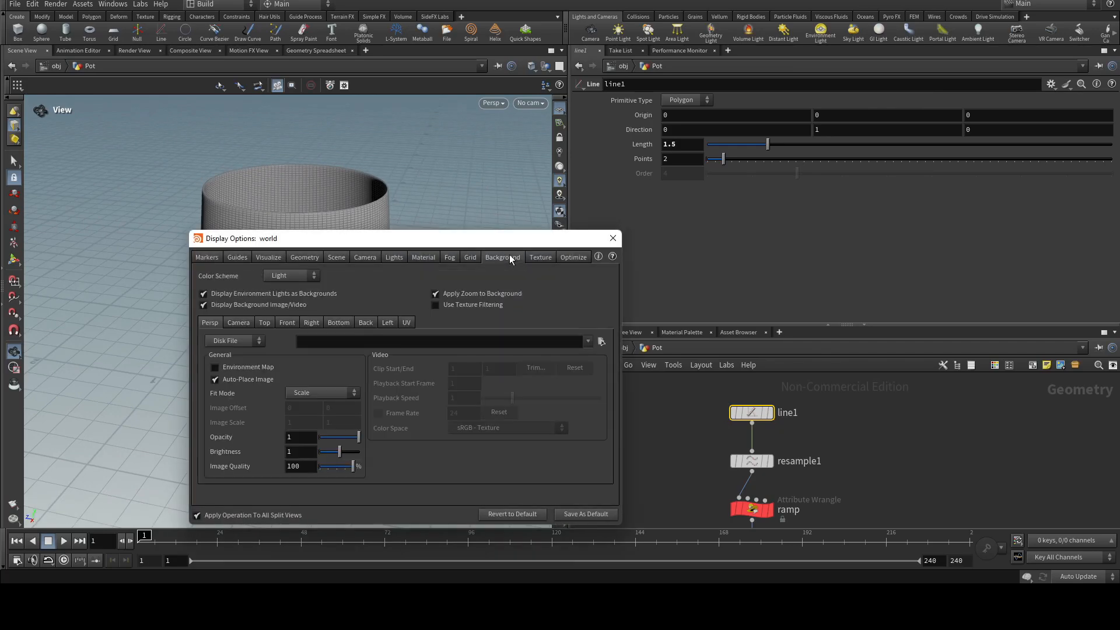
left_click(309, 278)
left_click(279, 299)
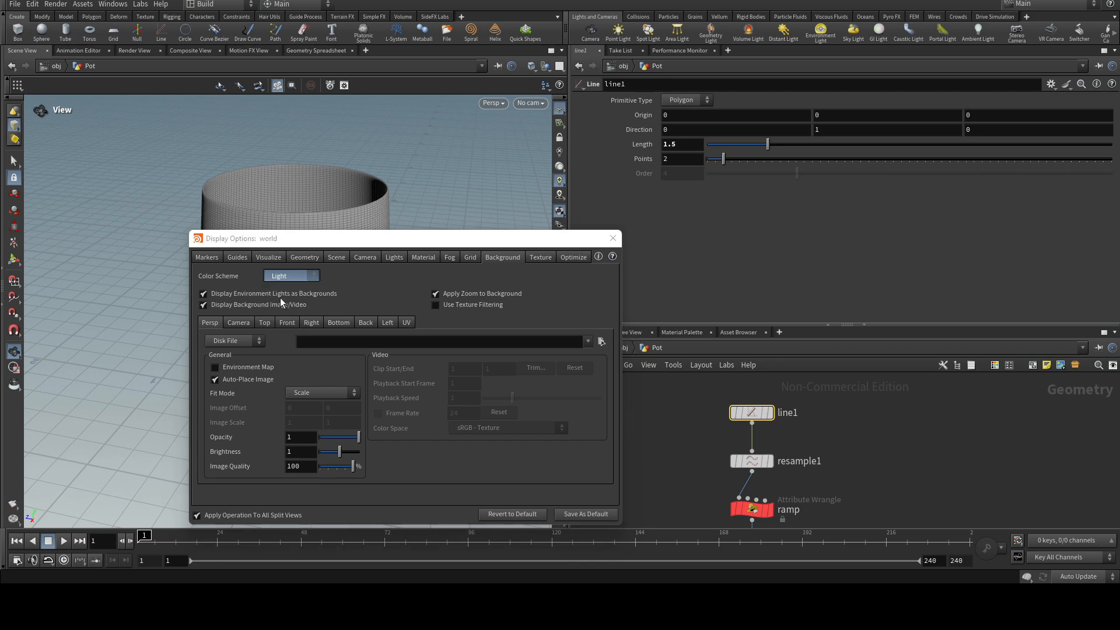
left_click(613, 243)
left_click_drag(388, 295, 369, 276)
Add a low point to the ramp wrangle's Scale ramp at position about 0.308 to form a waist in the pot
middle_click_drag(774, 492, 780, 433)
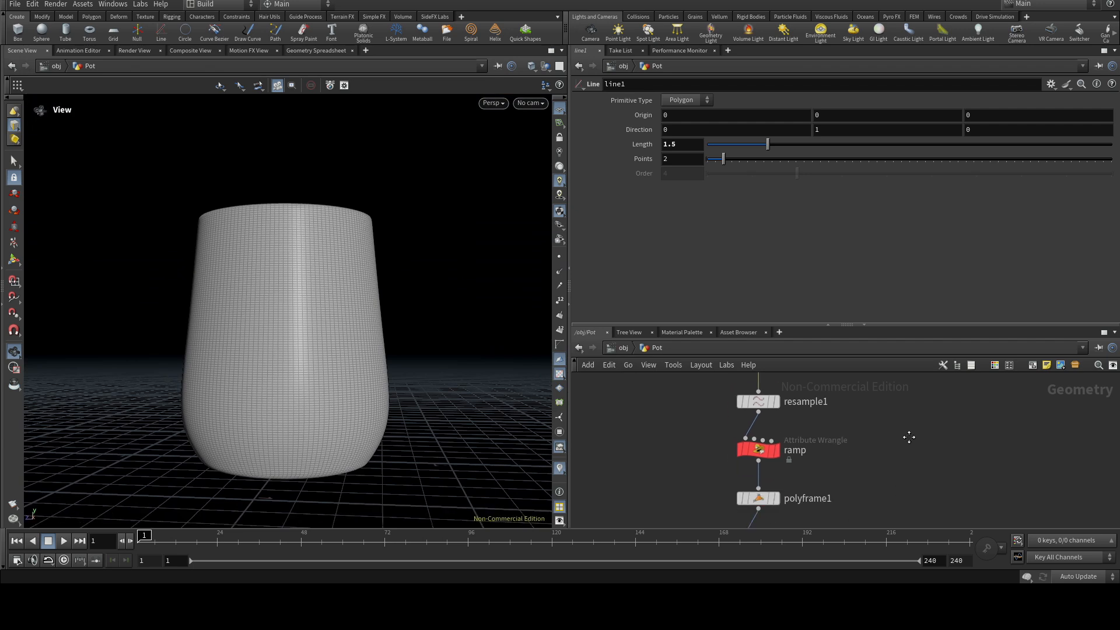
left_click(761, 455)
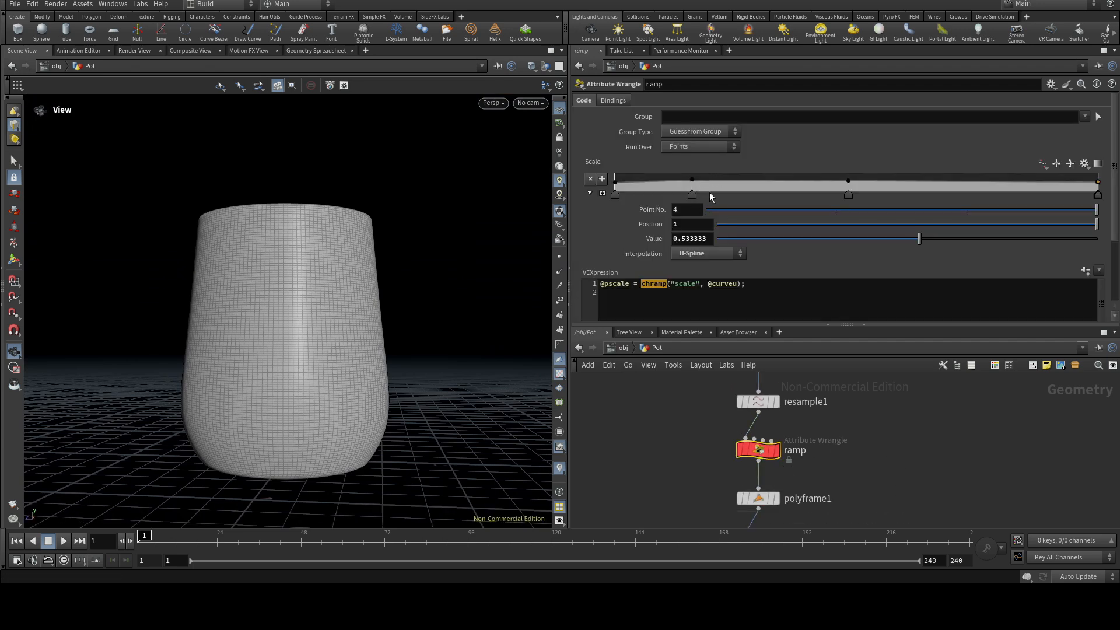
left_click(764, 191)
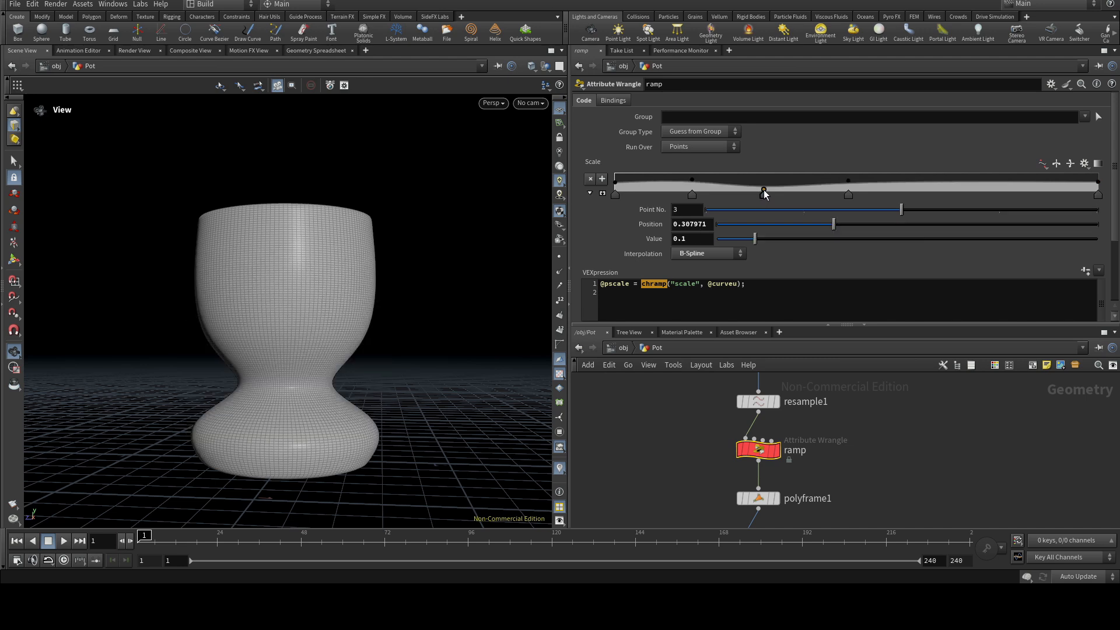
left_click_drag(763, 188, 764, 185)
Add a Scale ramp point near the end at position 0.978261 with value 0.3, narrowing the neck, and inspect the shape
left_click(1083, 186)
left_click_drag(1082, 184, 1081, 182)
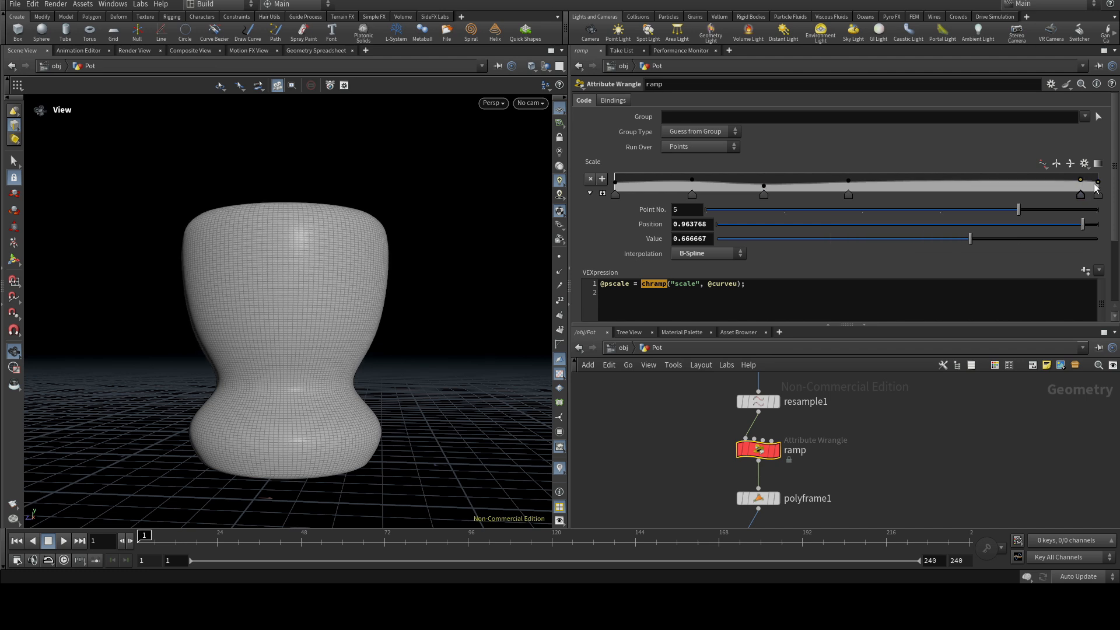
left_click_drag(1099, 186, 1087, 186)
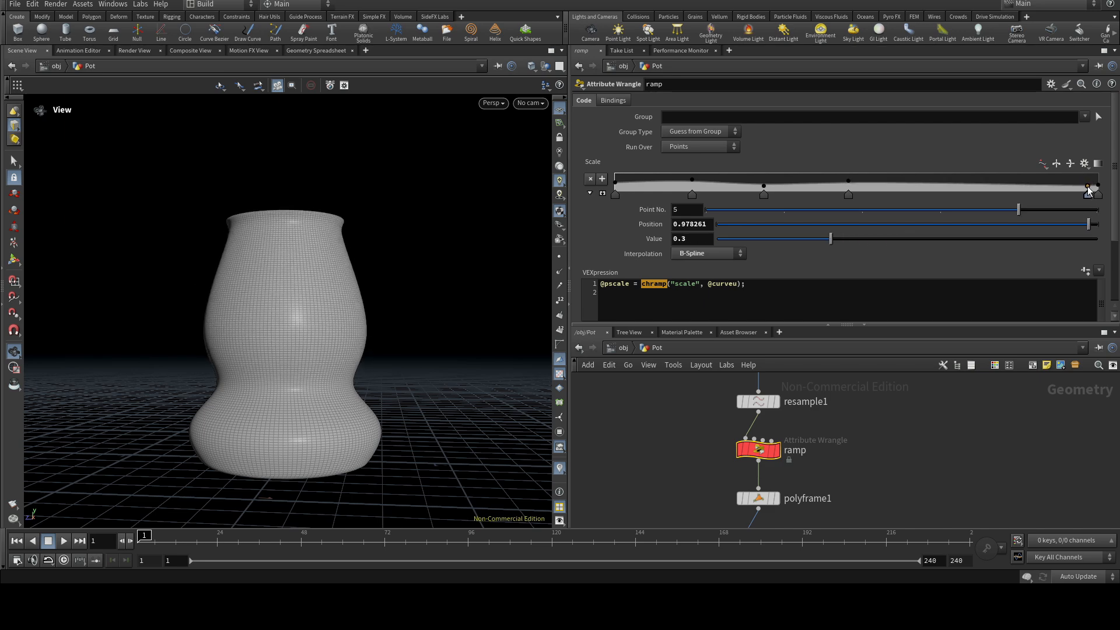
left_click_drag(382, 305, 416, 322, "alt")
middle_click_drag(423, 354, 399, 336)
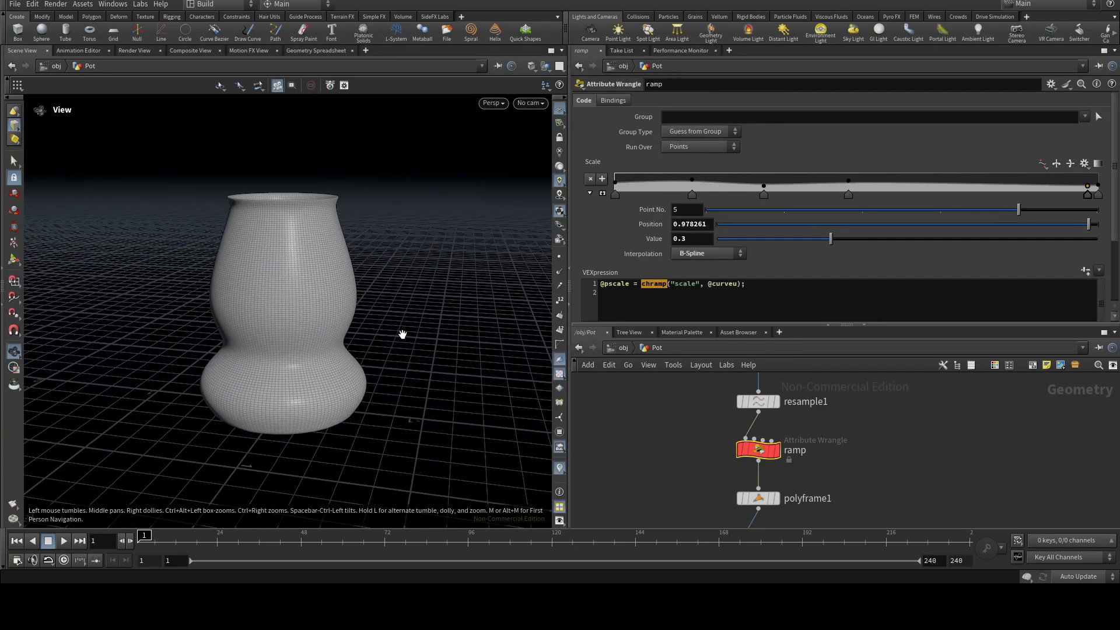